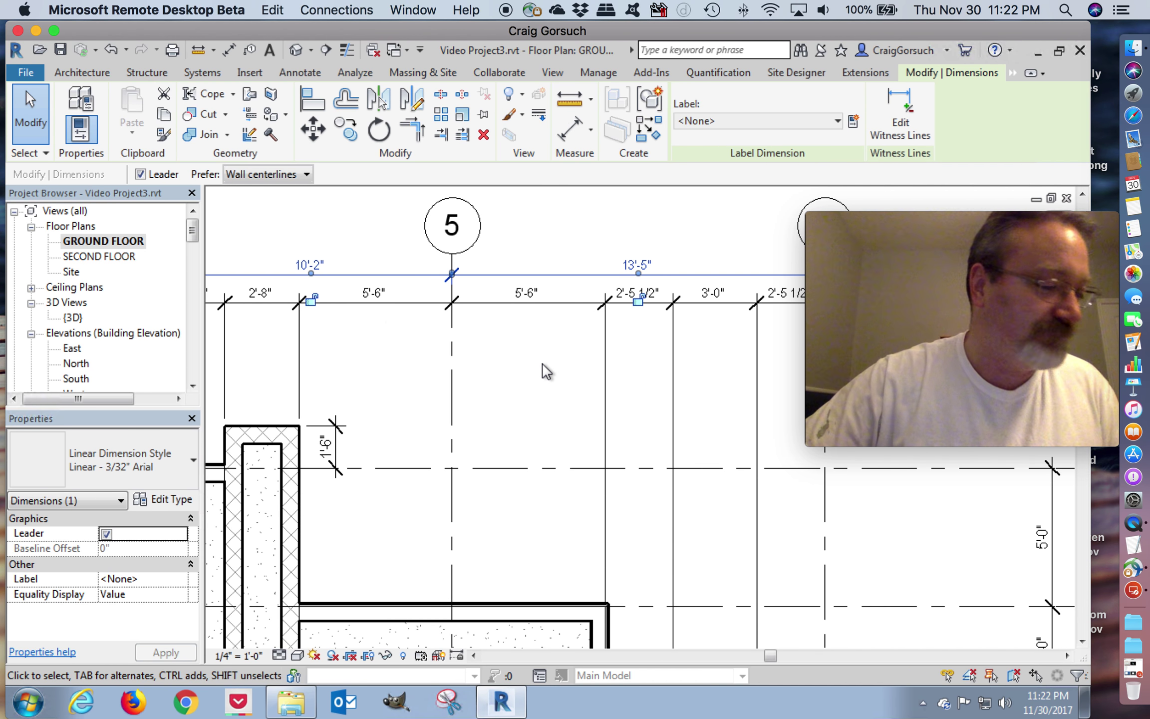
Step: Clear the dimension selection and open the SECOND FLOOR plan to check it for dimension strings
scroll(547, 370, "down", 3)
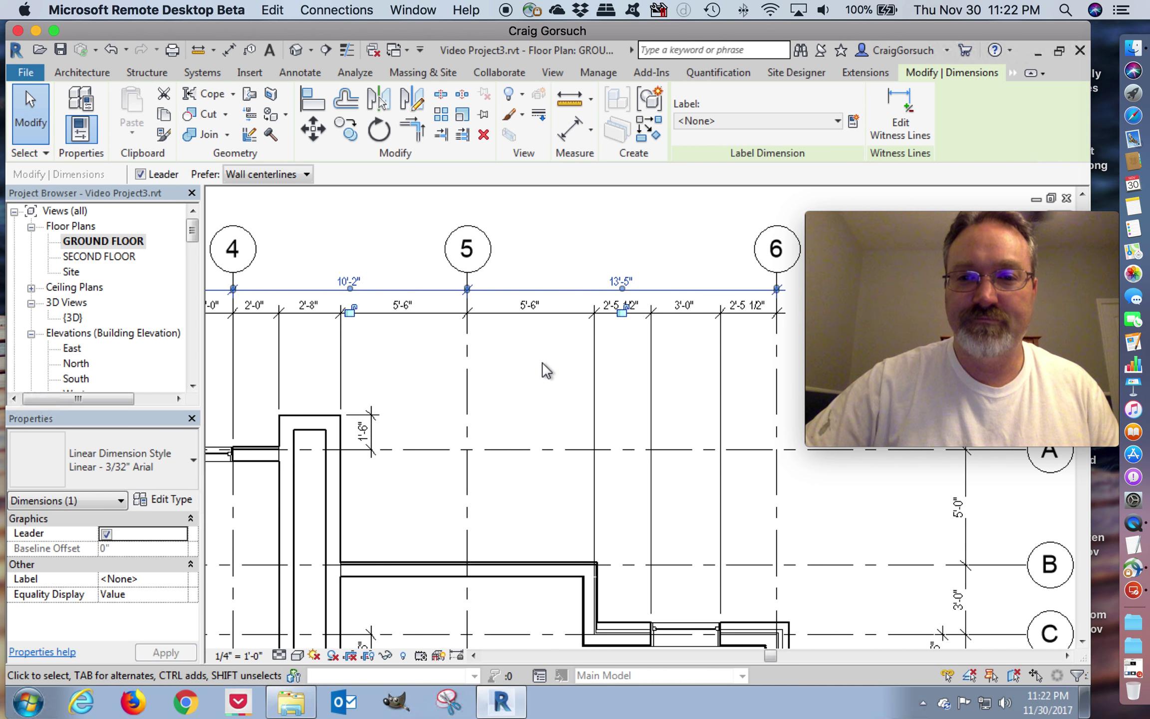
scroll(547, 369, "up", 1)
scroll(547, 370, "down", 4)
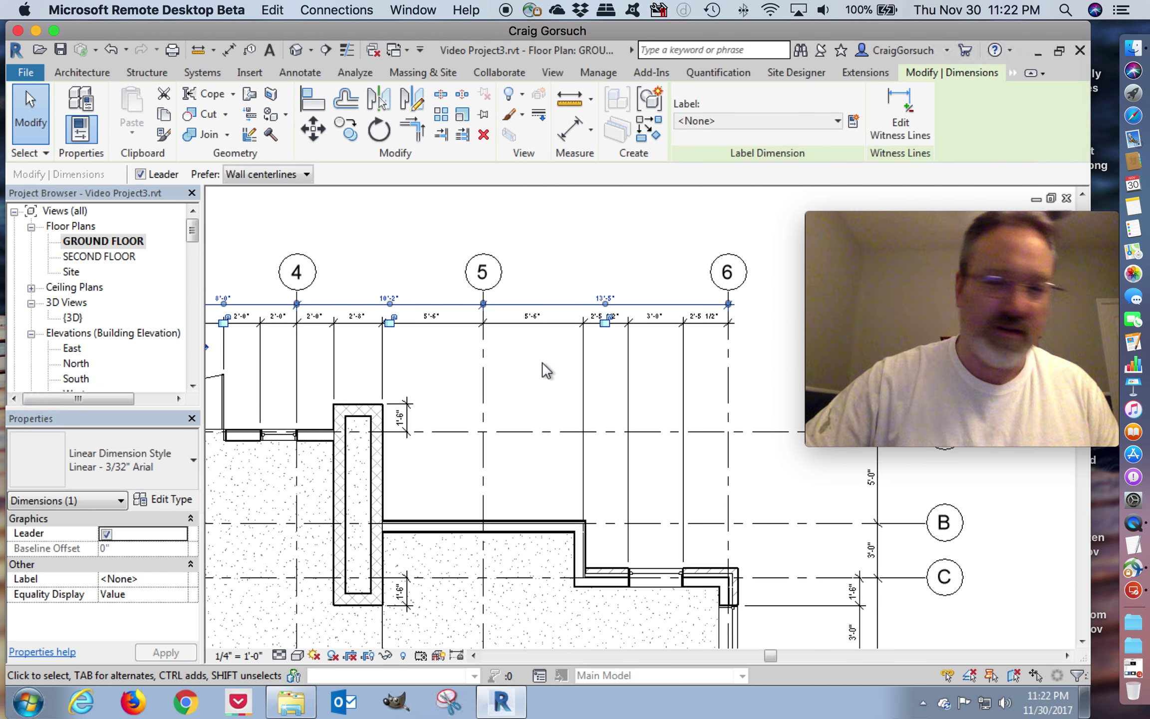
key("Escape")
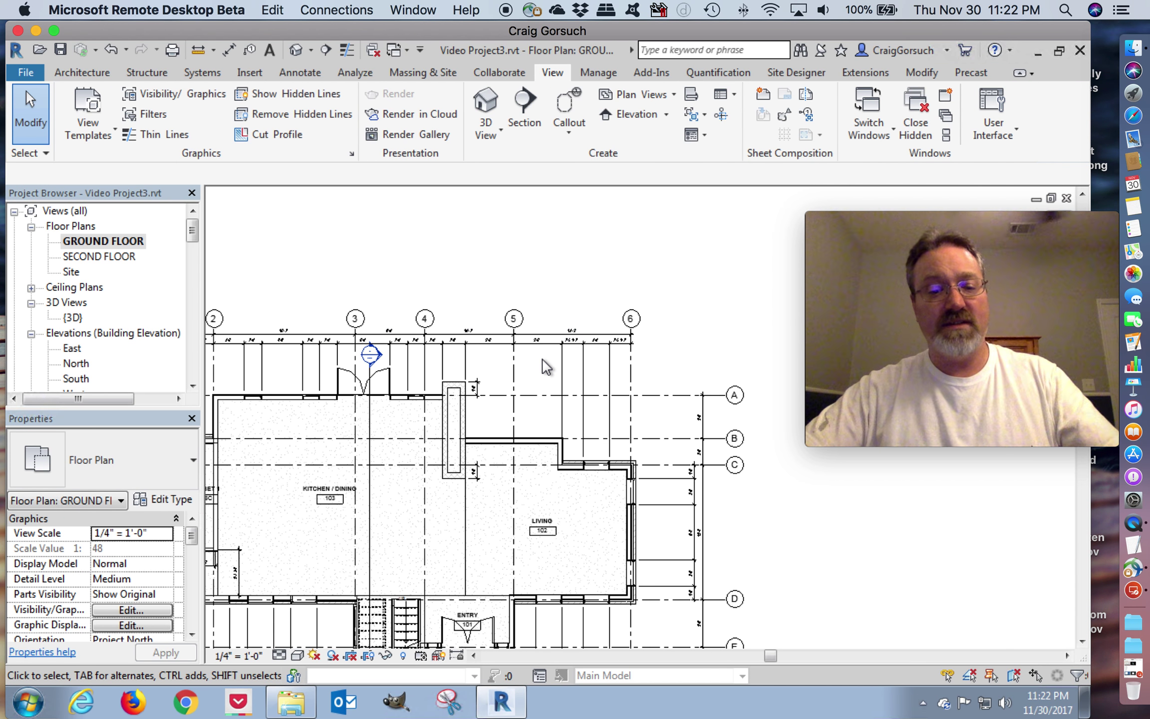
key("z")
key("f")
double_click(118, 257)
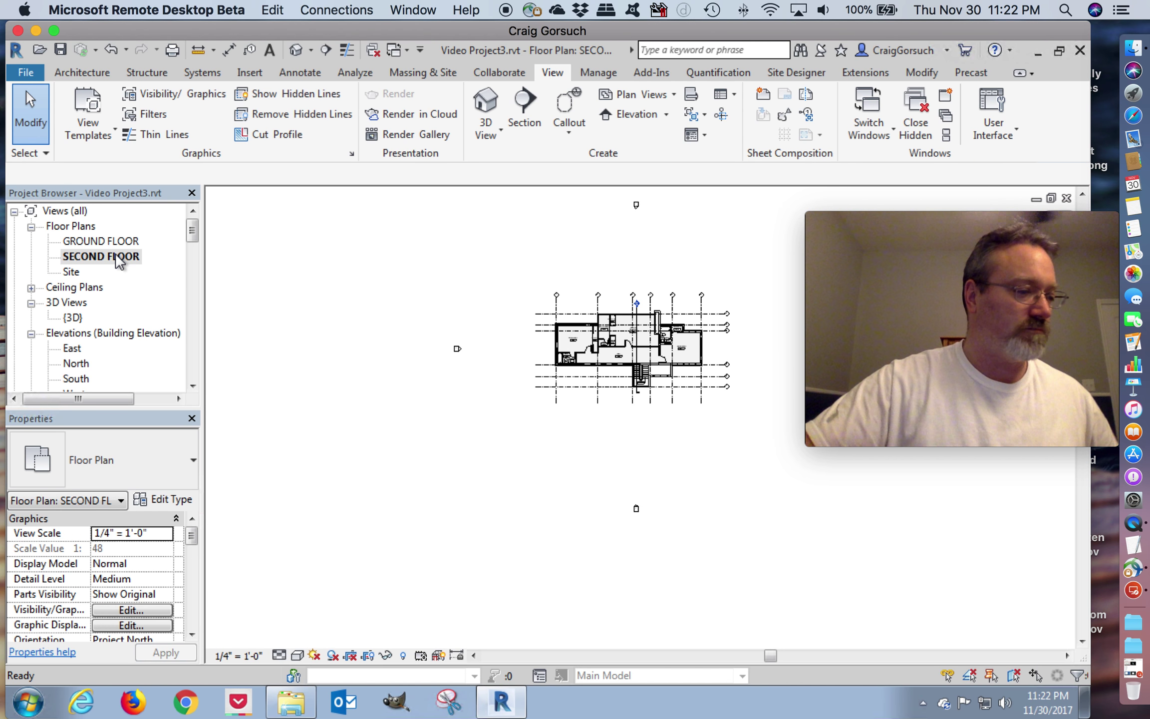
scroll(663, 304, "up", 4)
scroll(663, 303, "up", 1)
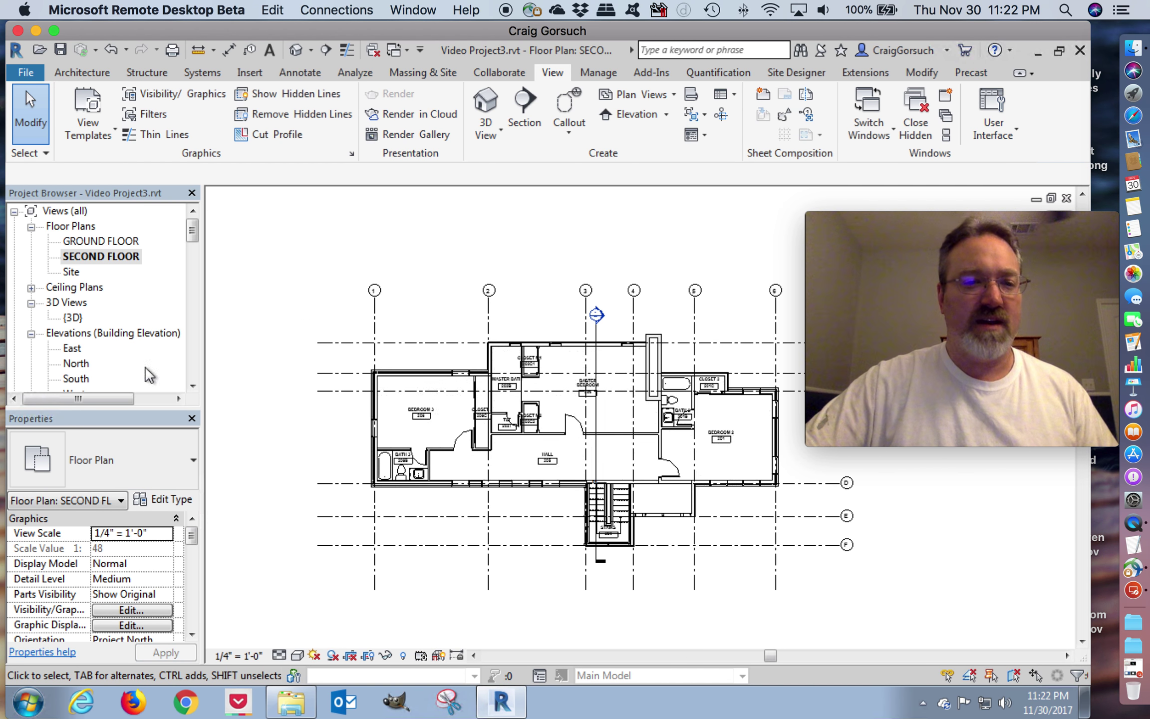
Step: Reopen the GROUND FLOOR plan and select everything around the building, filtered to the Dimensions category only
double_click(99, 241)
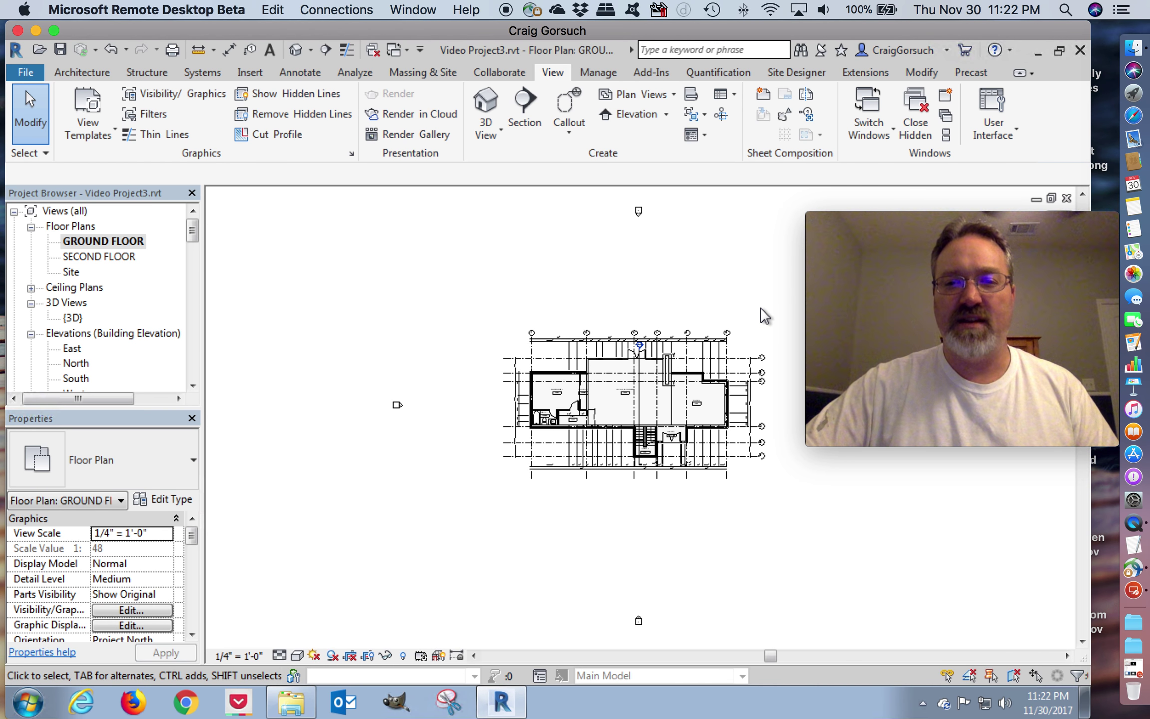
left_click_drag(761, 307, 483, 480)
left_click(684, 108)
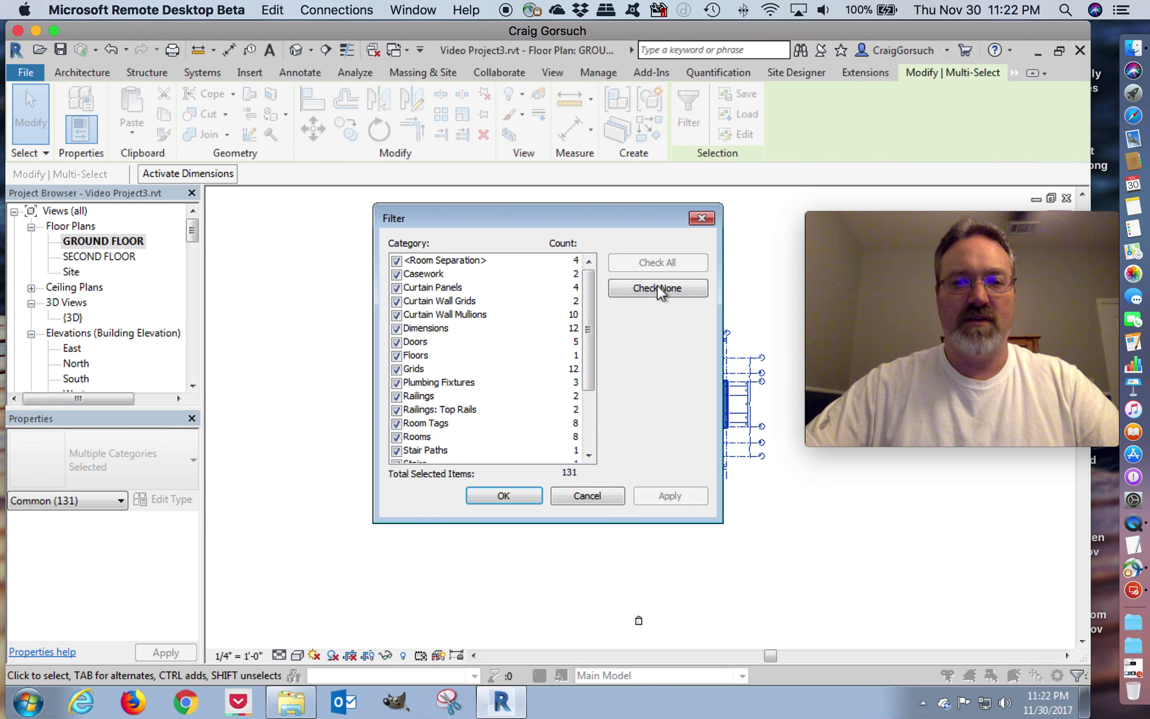
left_click(657, 288)
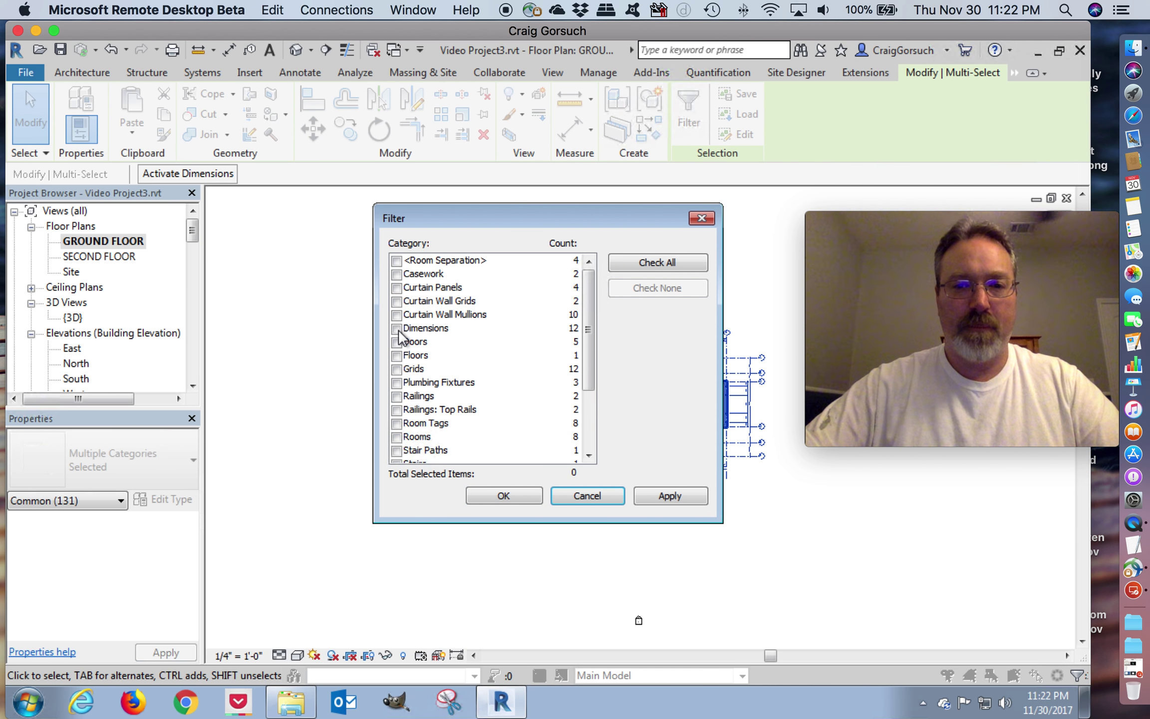
left_click(495, 497)
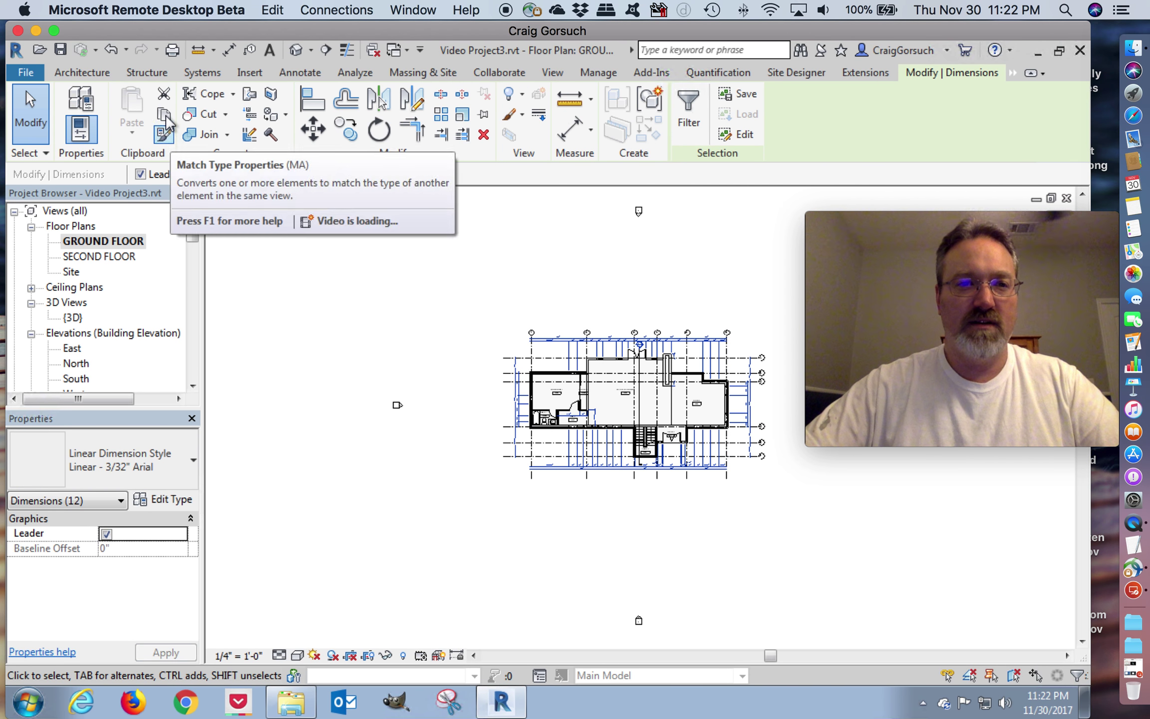
Step: Copy the selected dimensions and paste them into the SECOND FLOOR plan aligned to the current view
left_click(165, 116)
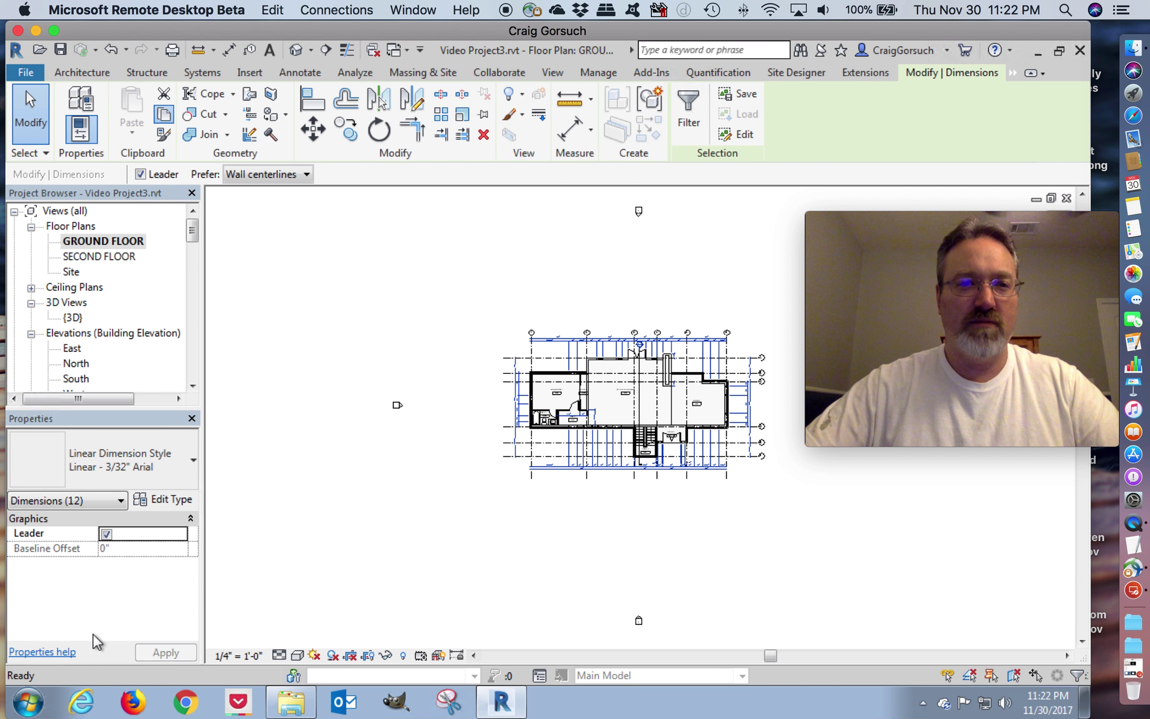
double_click(109, 256)
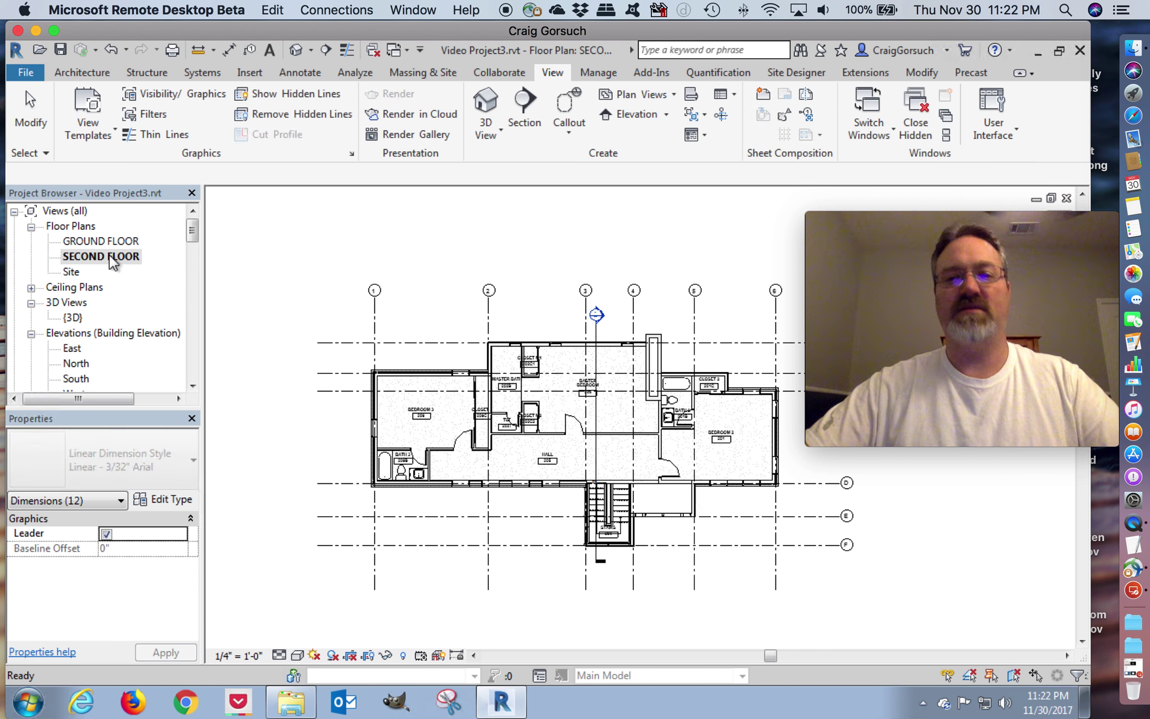
left_click(131, 128)
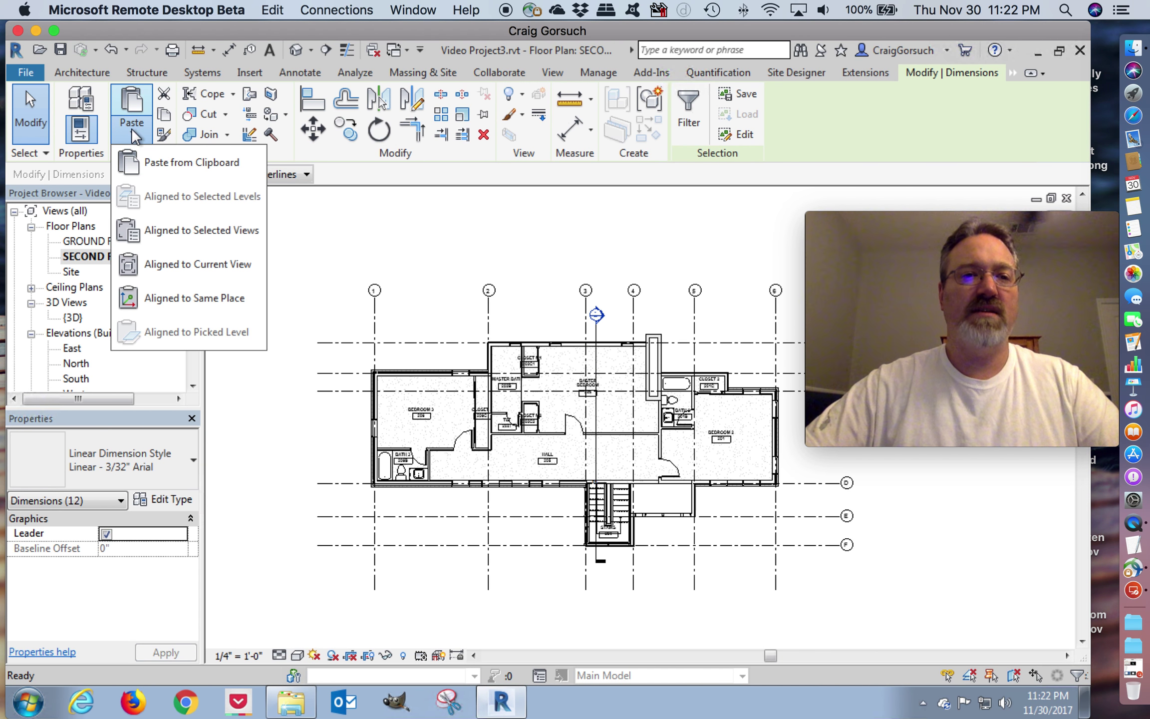
left_click(153, 265)
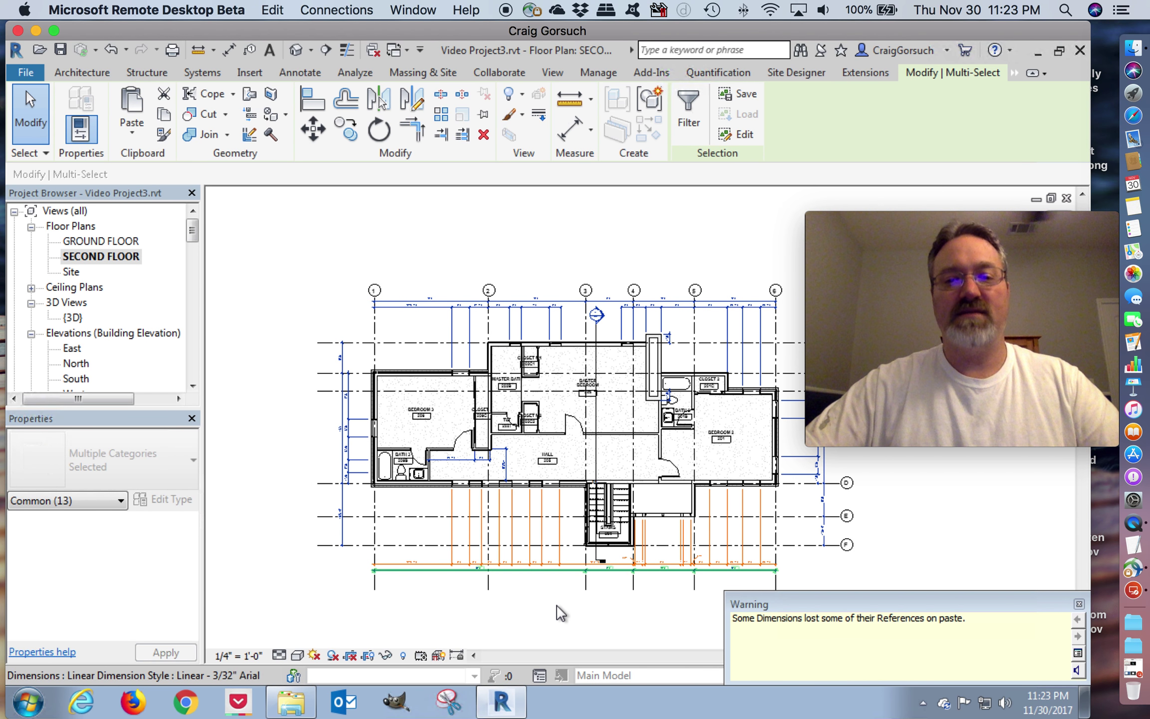
left_click(661, 632)
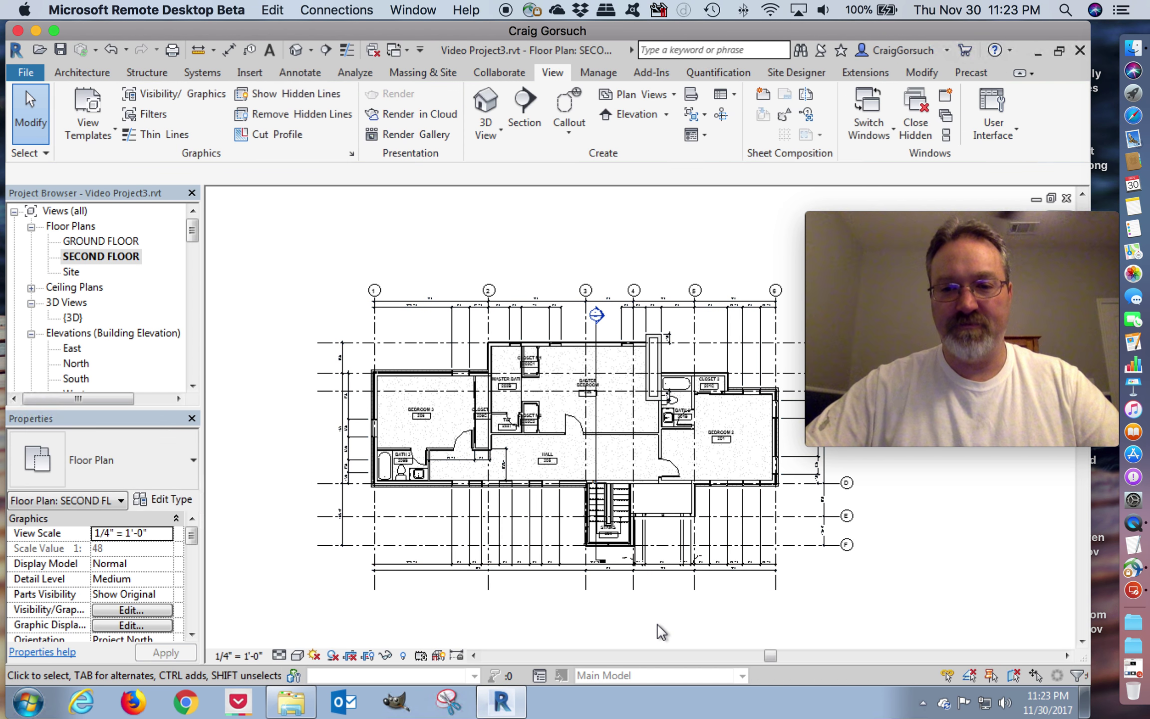
scroll(661, 625, "up", 3)
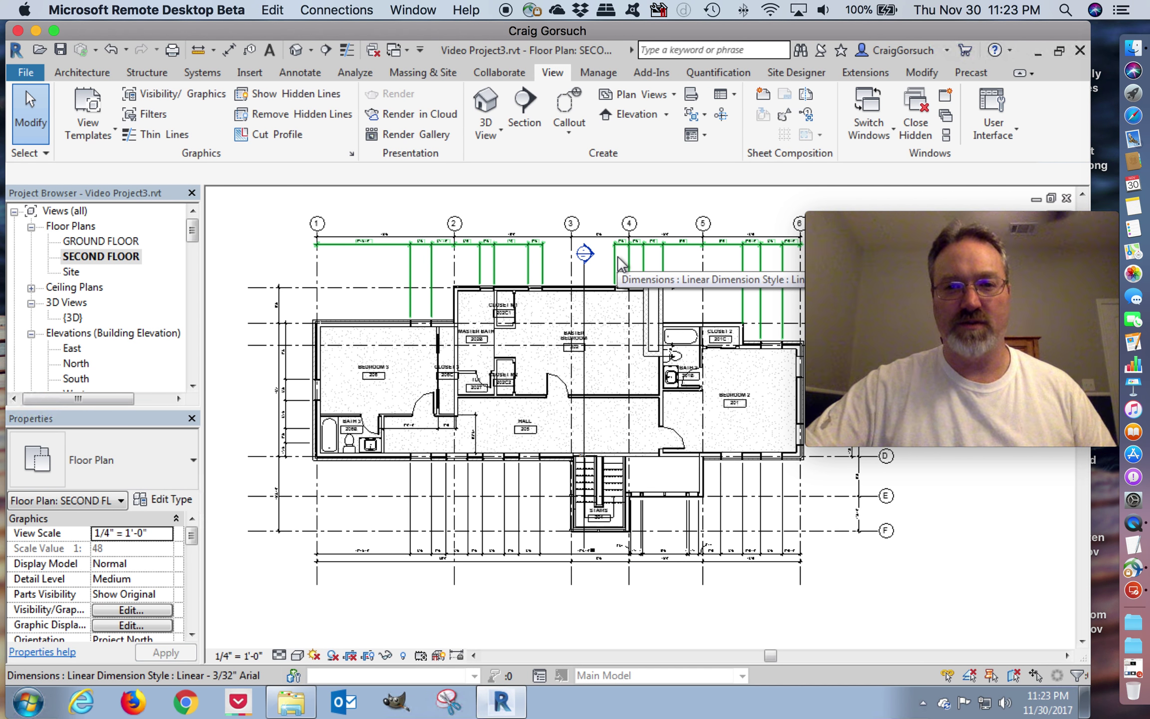
left_click(618, 244)
left_click(900, 115)
scroll(588, 212, "up", 6)
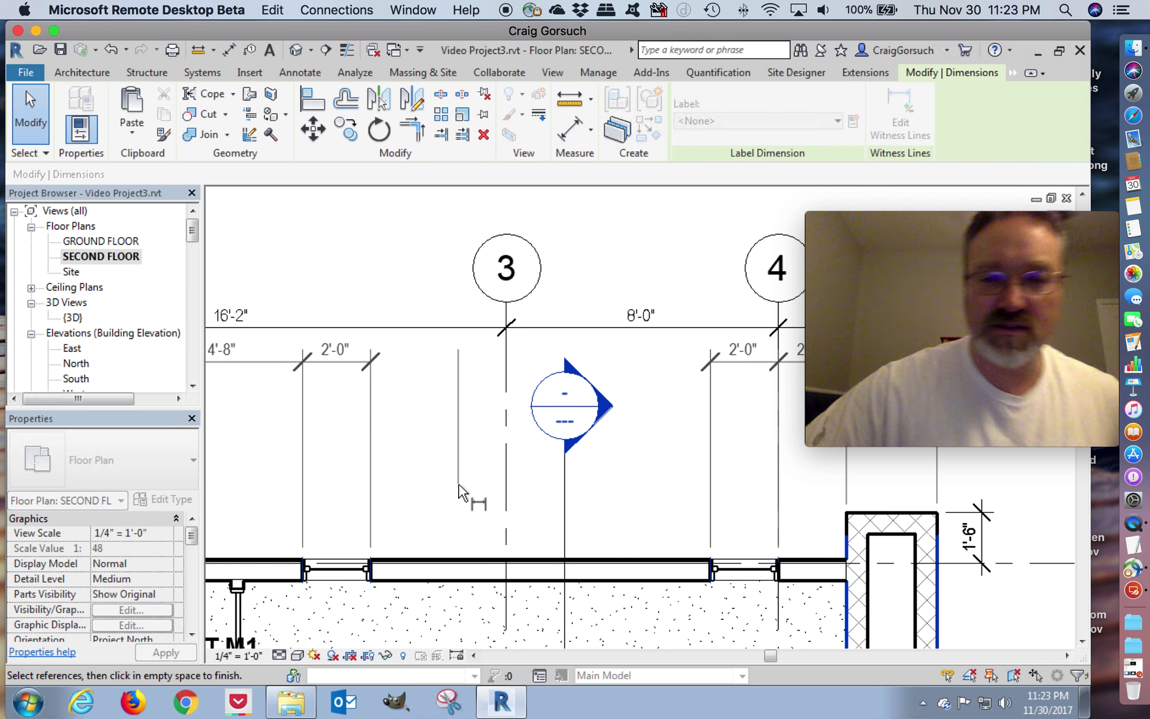
left_click(460, 491)
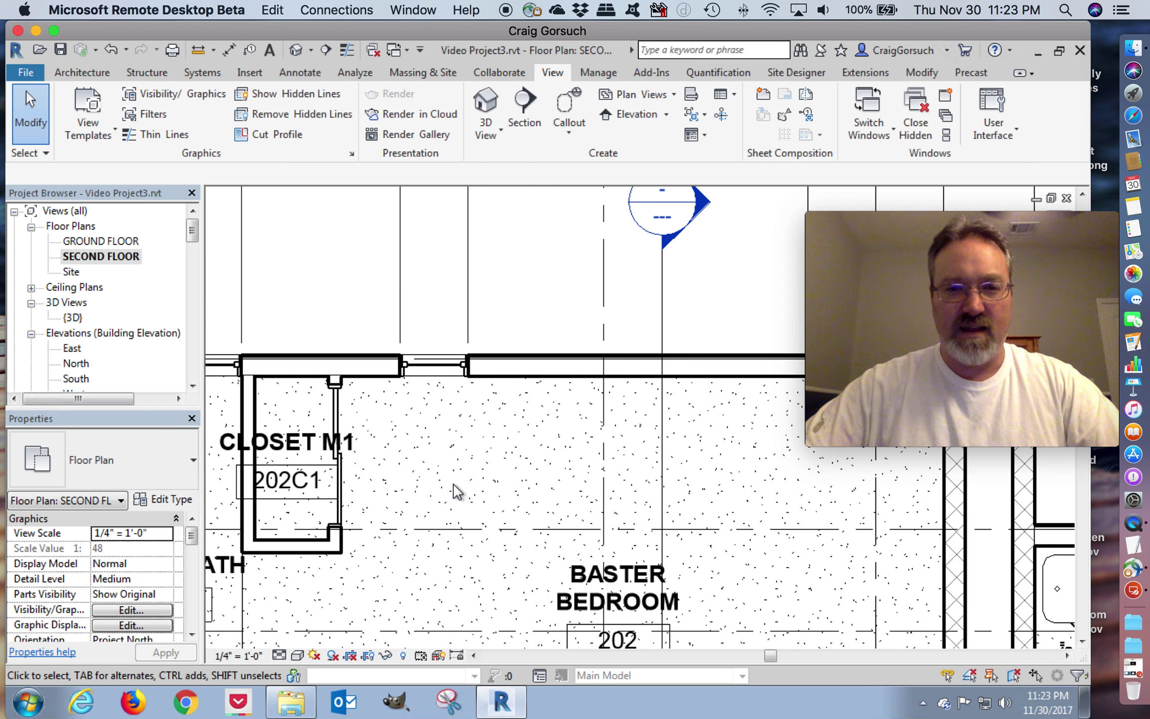
scroll(440, 489, "up", 2)
scroll(442, 497, "up", 1)
scroll(441, 495, "down", 4)
scroll(440, 491, "down", 2)
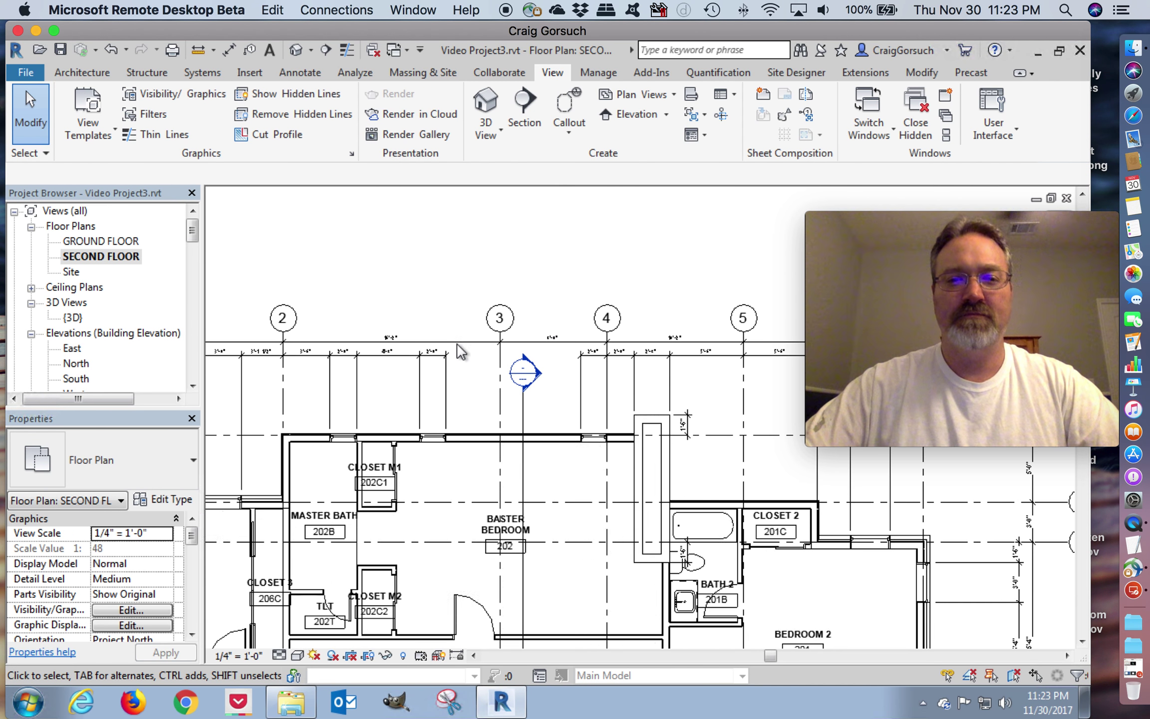
Step: Try editing the inner dimension string above the plan by toggling its witness lines at grids 1 and 2 and the nearby windows
left_click(446, 370)
middle_click_drag(446, 370, 586, 367)
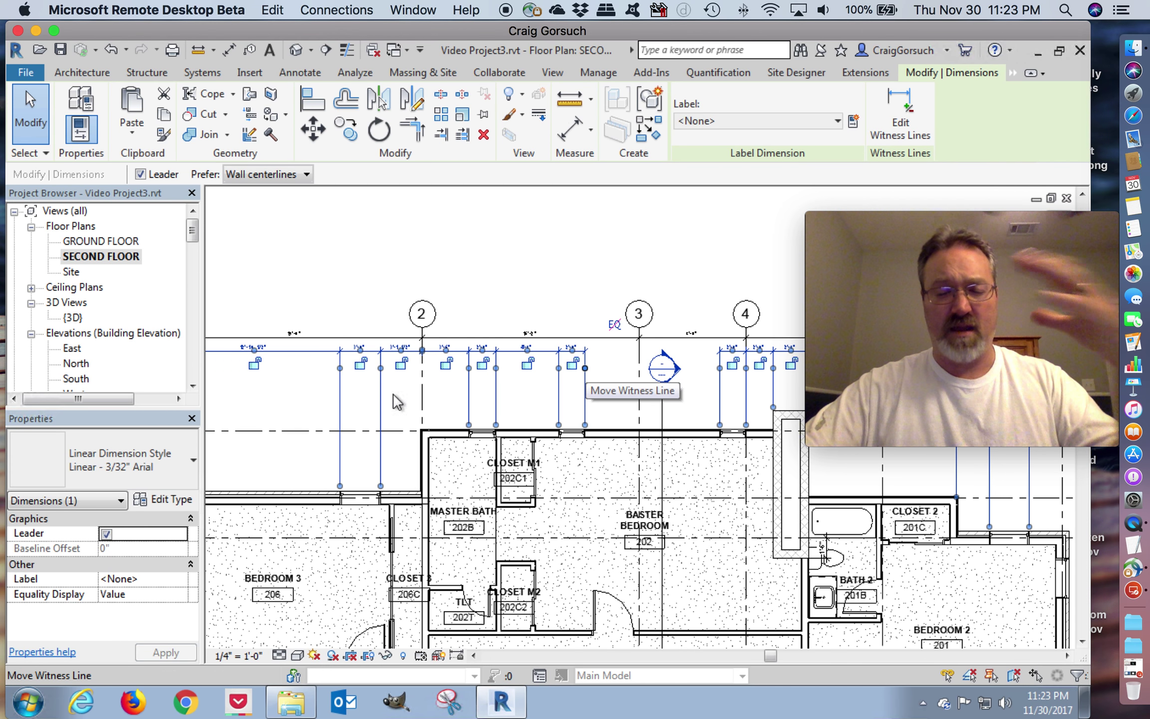
middle_click_drag(421, 403, 501, 400)
middle_click_drag(399, 396, 439, 400)
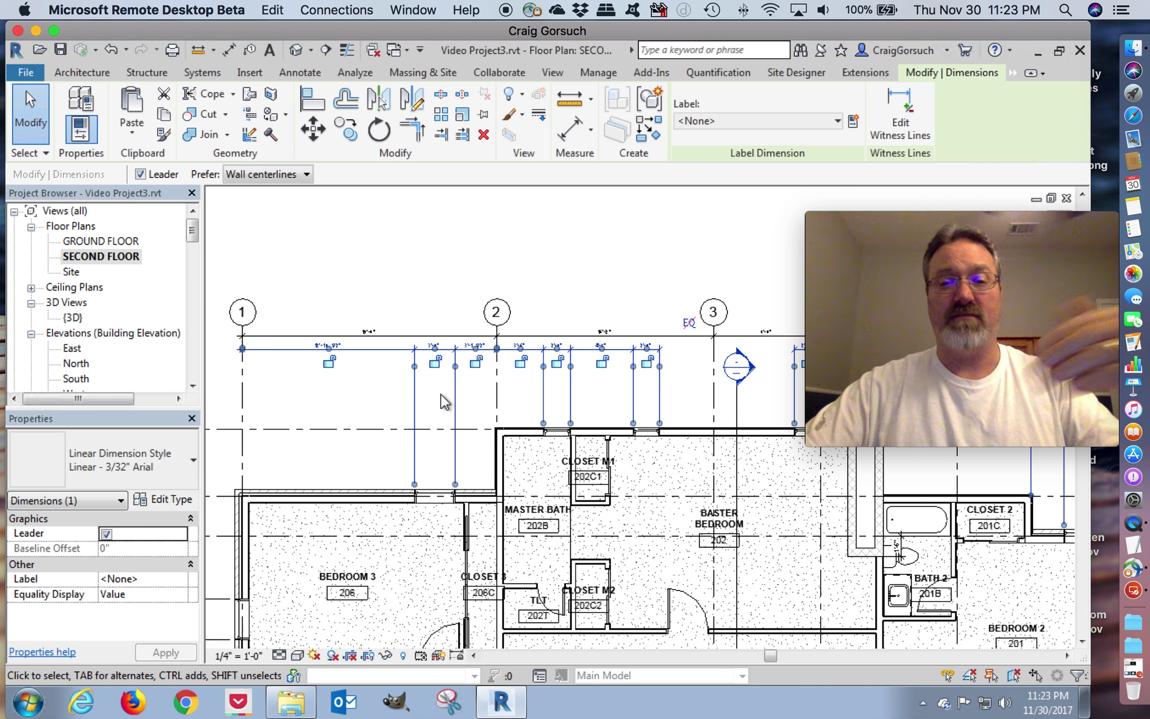
left_click(906, 120)
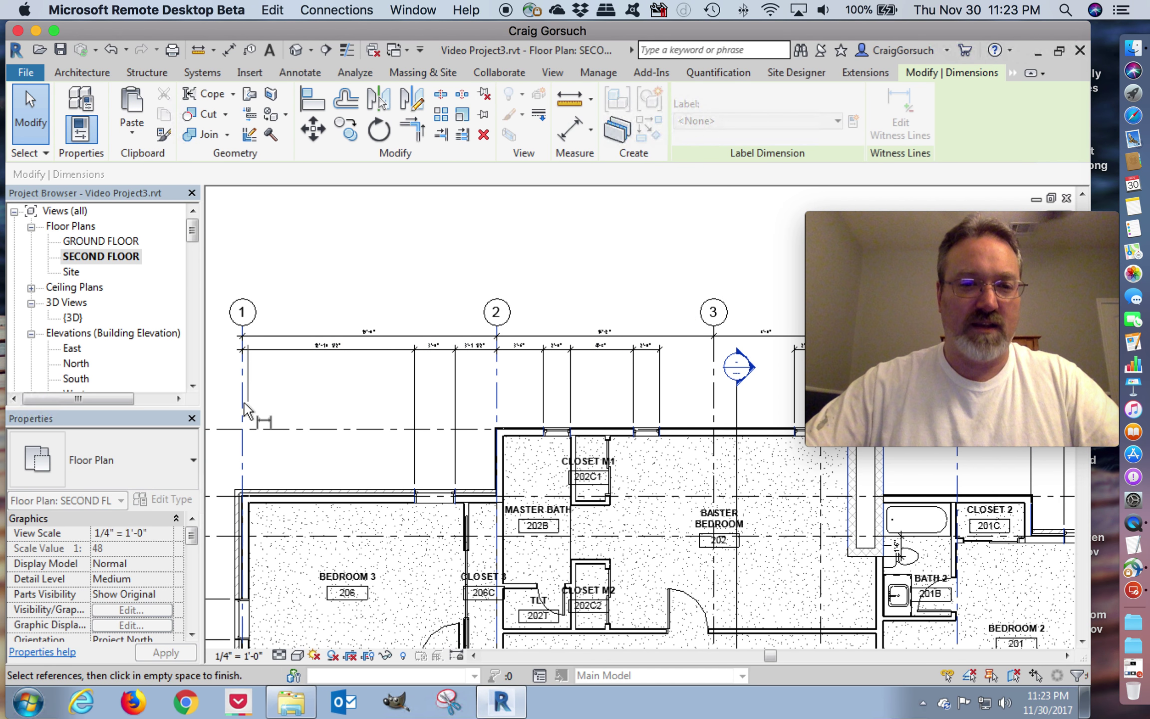
left_click(409, 414)
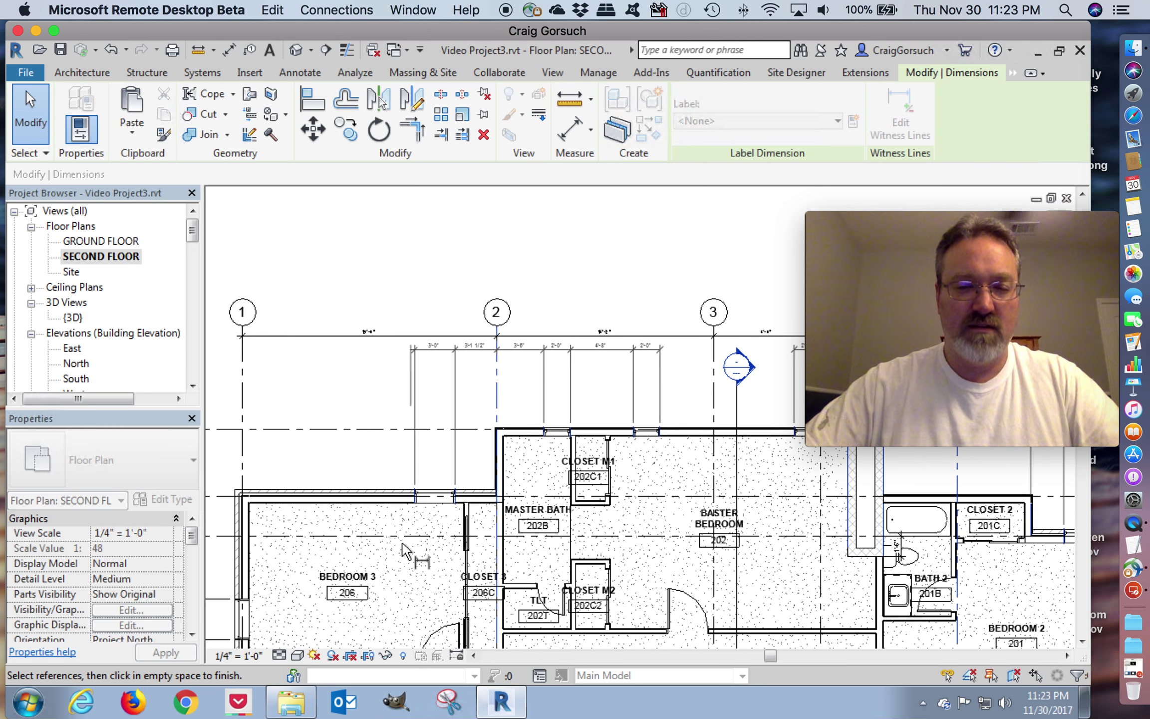
left_click(414, 503)
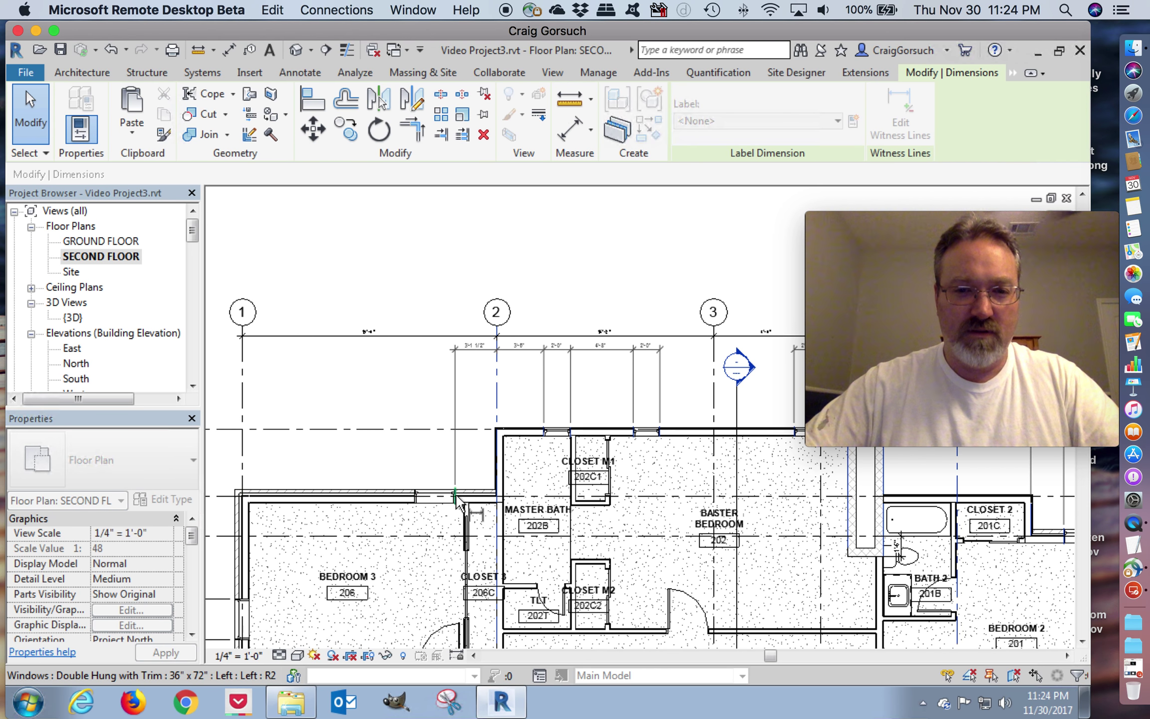
left_click(456, 499)
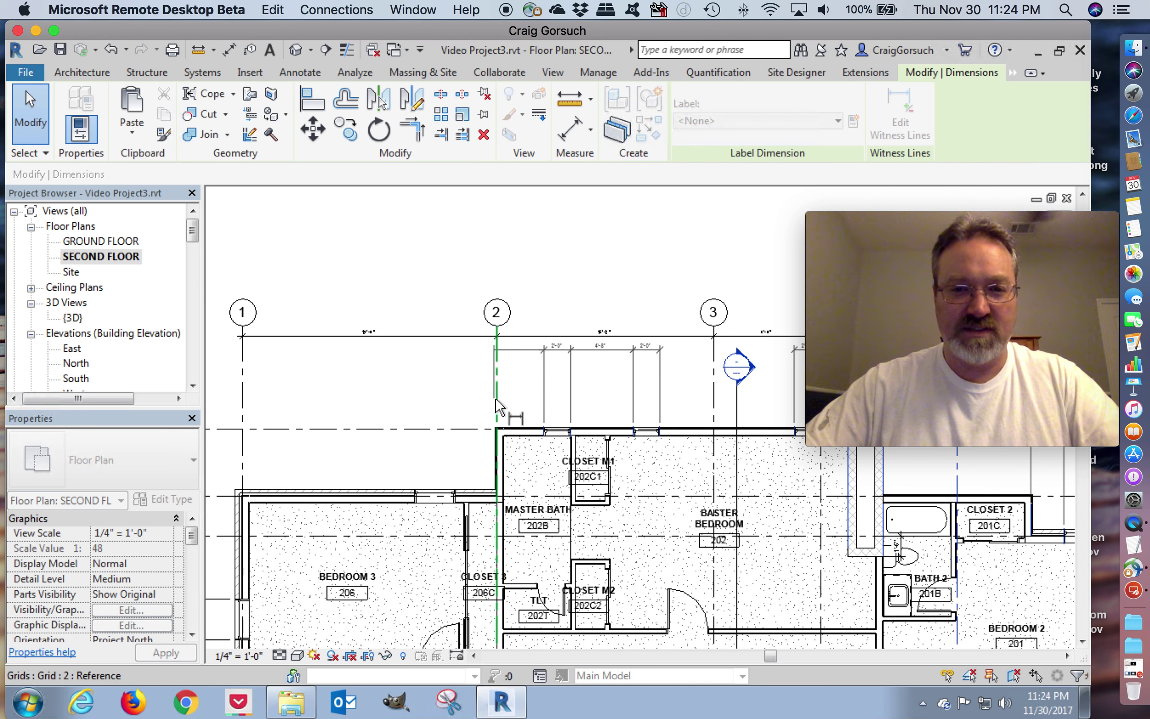
left_click(498, 406)
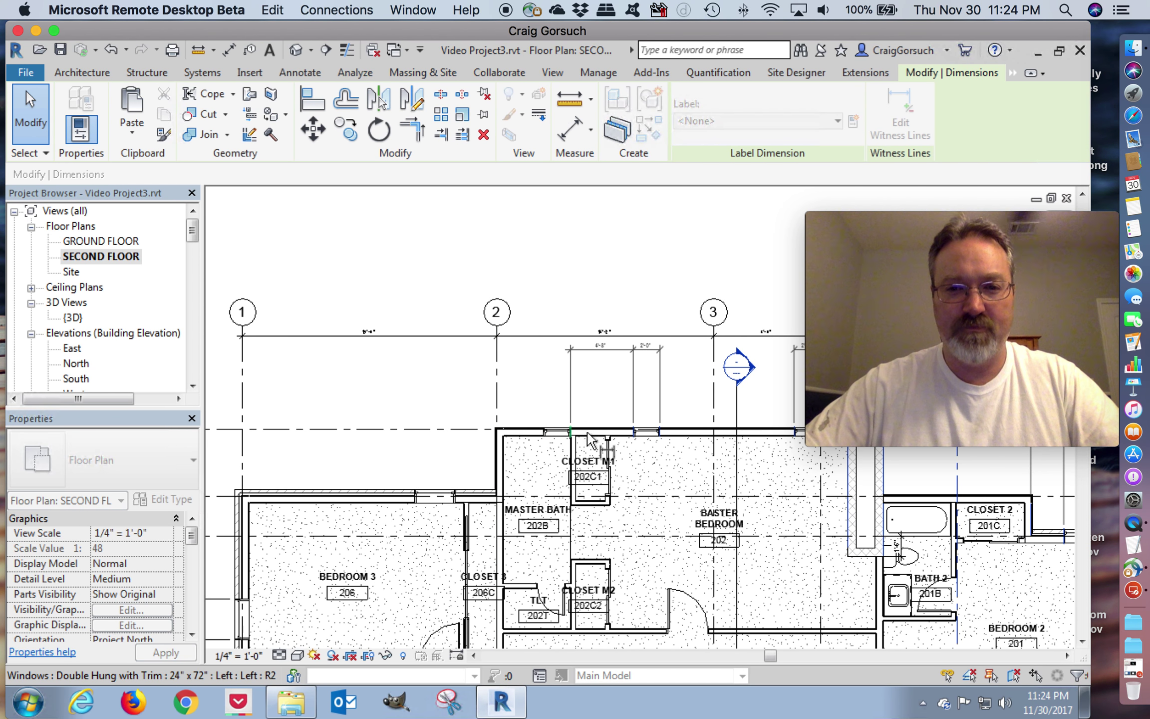
left_click(631, 438)
left_click(661, 436)
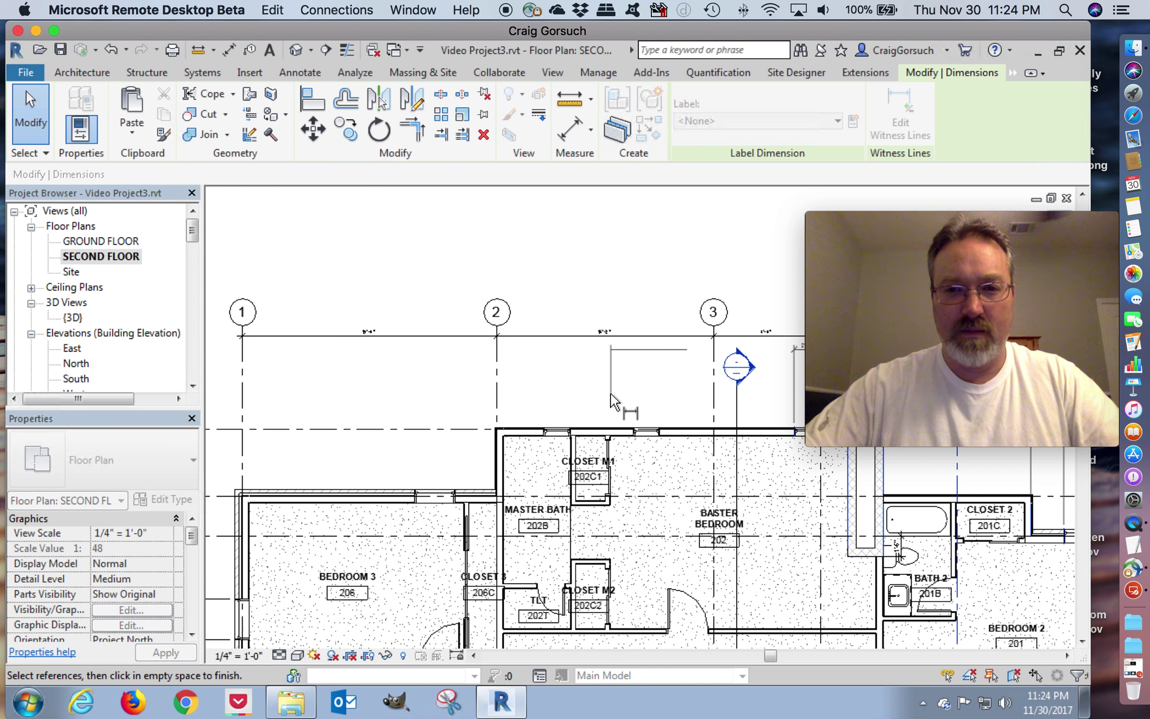
left_click(579, 397)
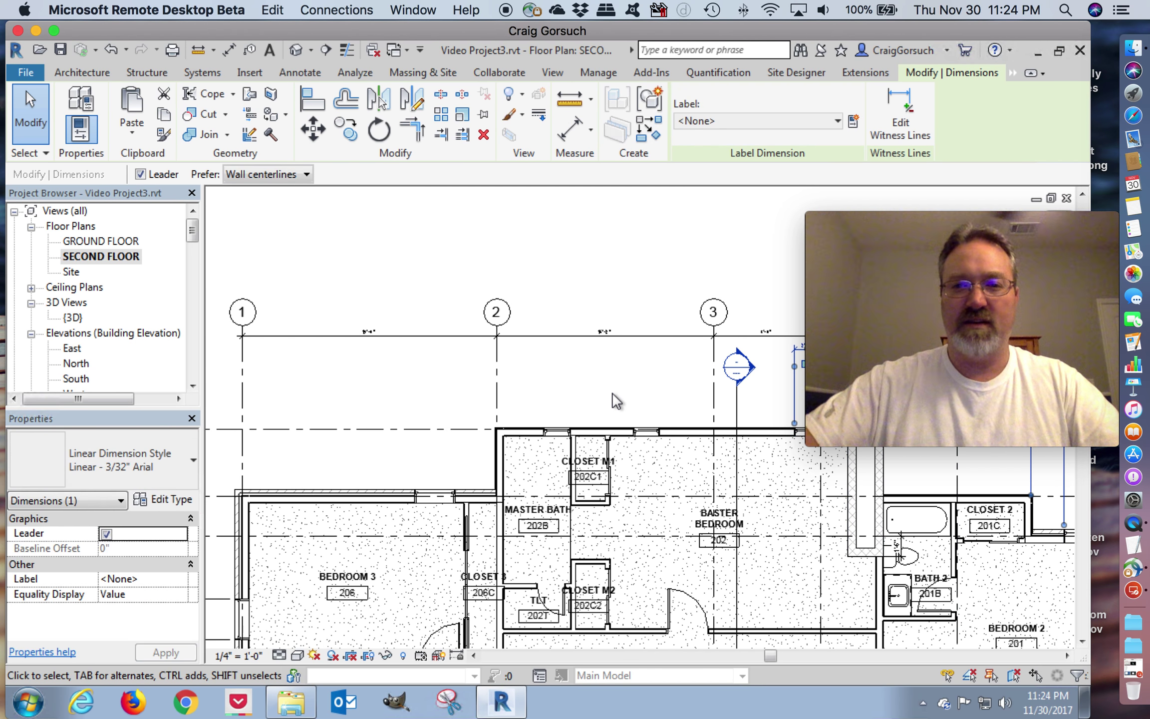
Step: Try re-adding witness lines at the windows between grids 2 and 3, and undo the earlier witness line edit
middle_click_drag(546, 397, 467, 389)
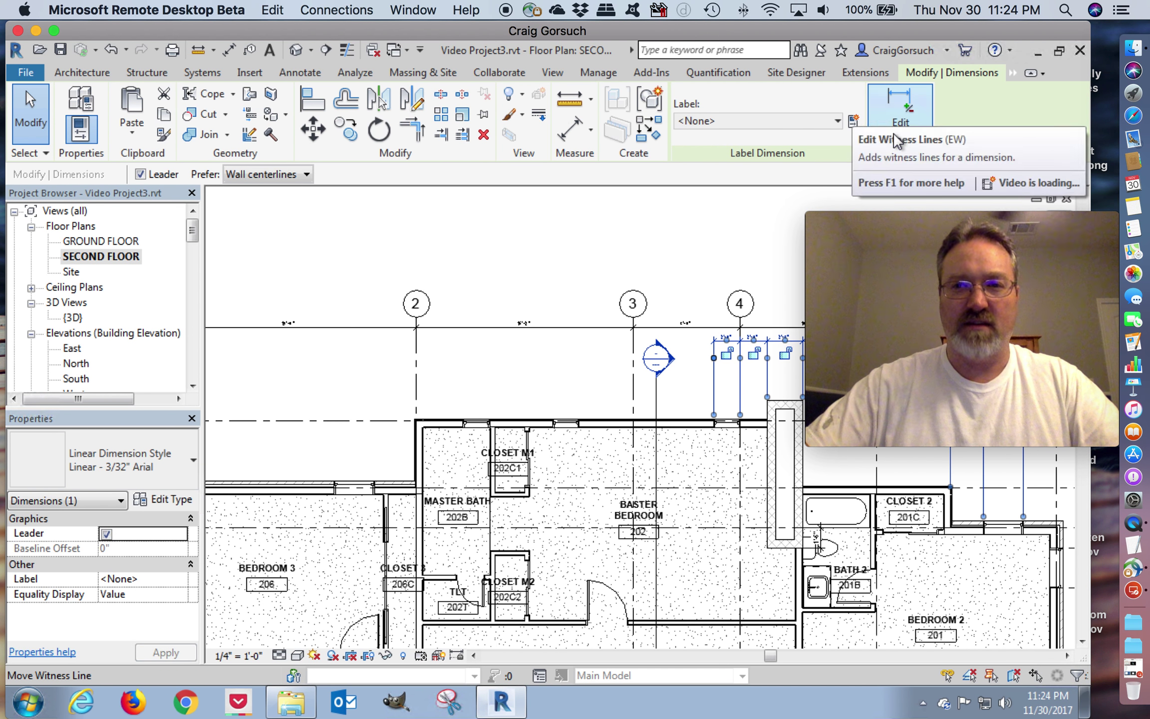
key("Escape")
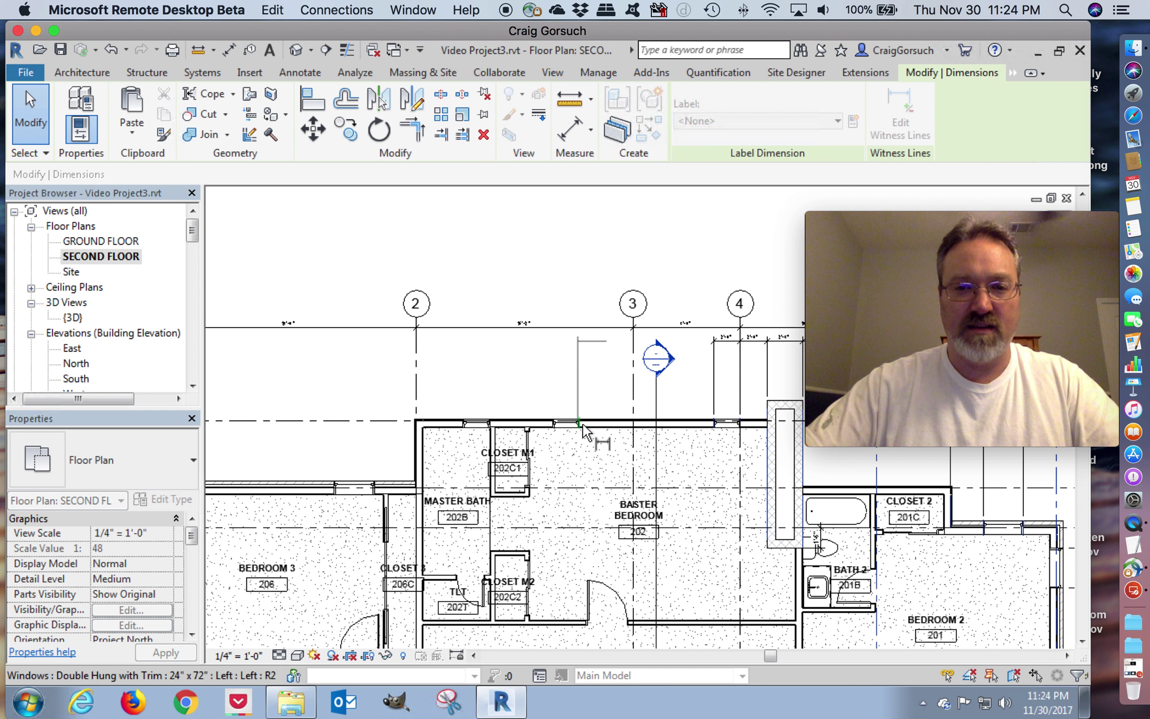
left_click(553, 423)
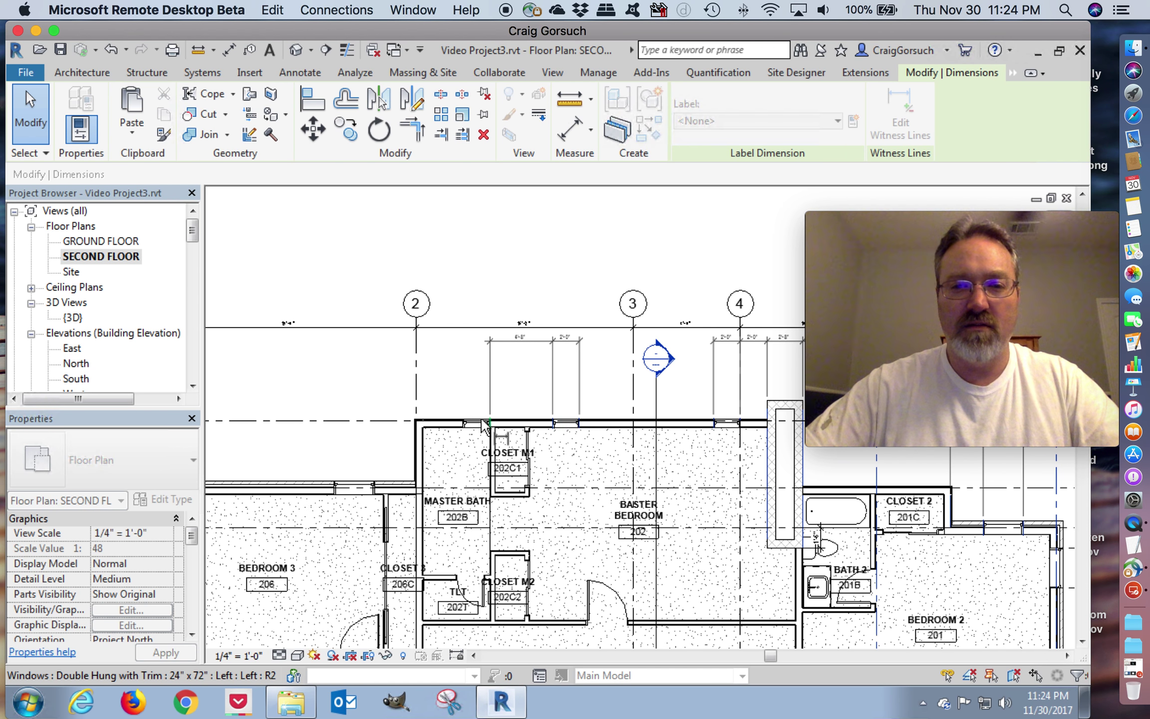
left_click(484, 425)
key("Escape")
key("Escape")
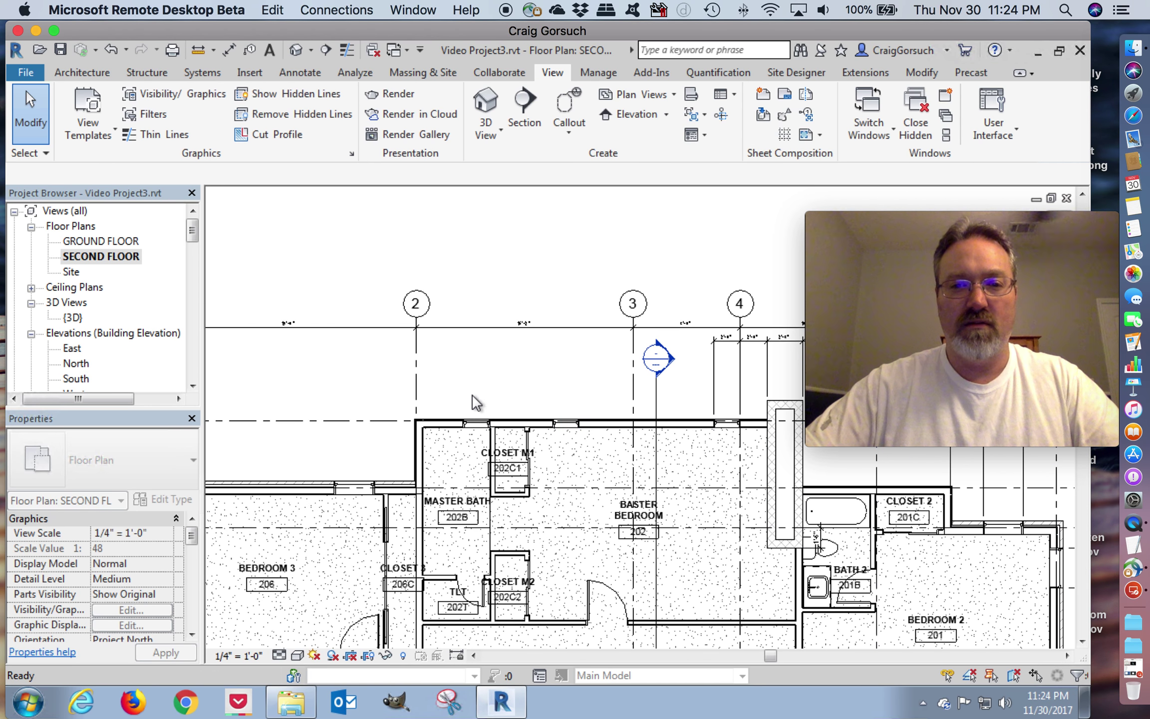
left_click(110, 49)
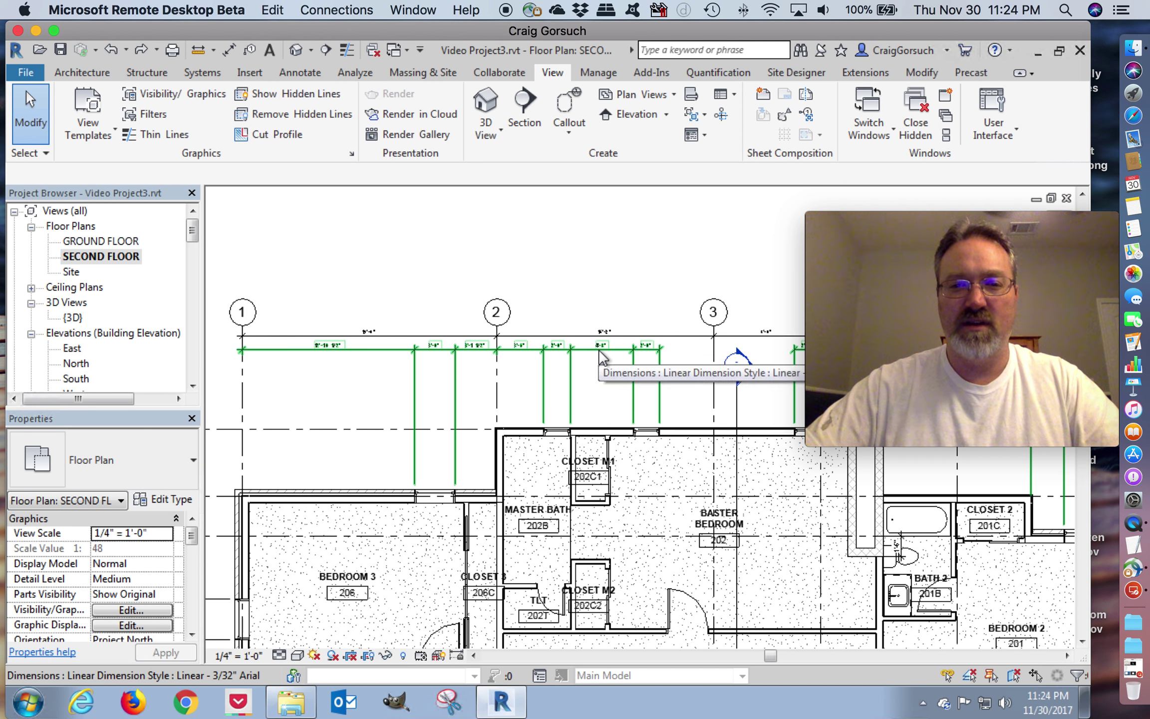
Step: Add an aligned dimension between the facing edges of the windows on either side of grid 3, along the inner dimension string
left_click(598, 348)
middle_click_drag(596, 382, 290, 334)
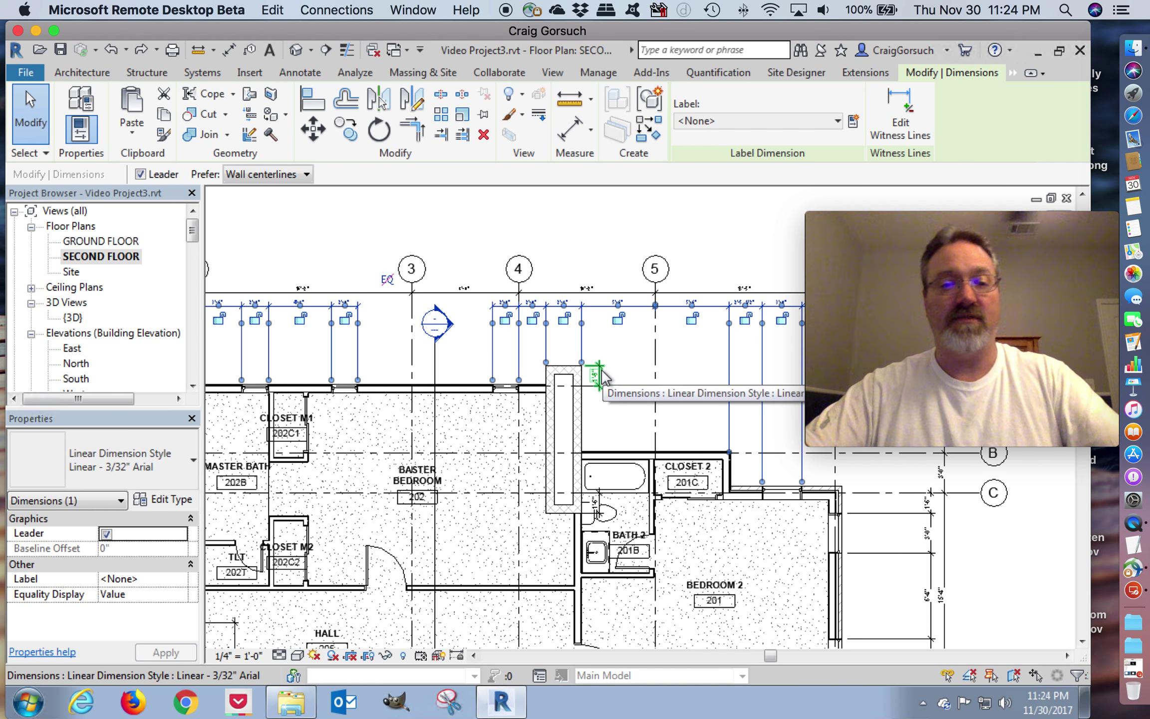
left_click(570, 129)
scroll(370, 372, "up", 5)
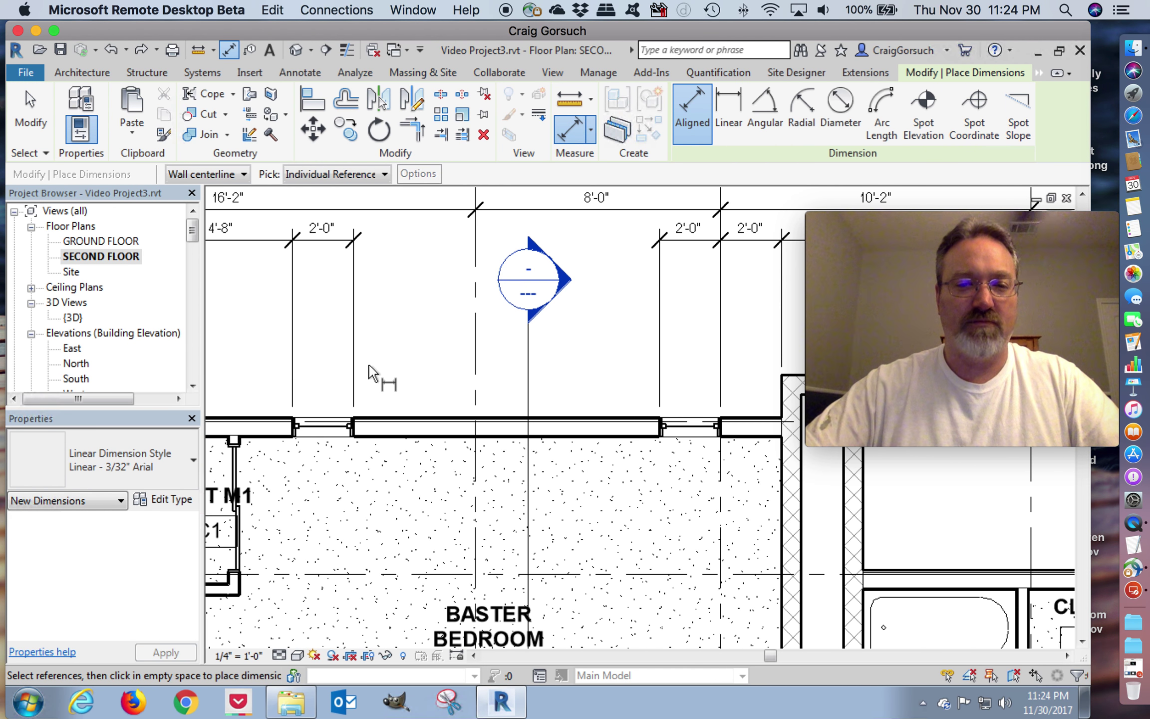
left_click(354, 432)
left_click(659, 430)
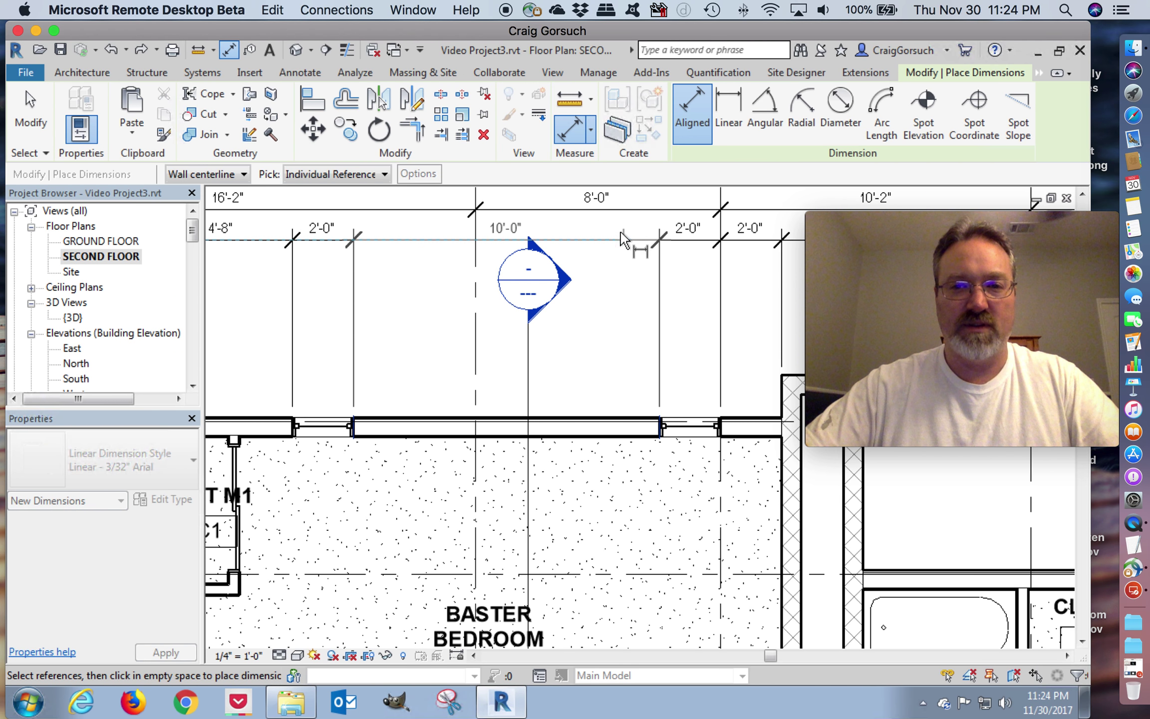
left_click(622, 242)
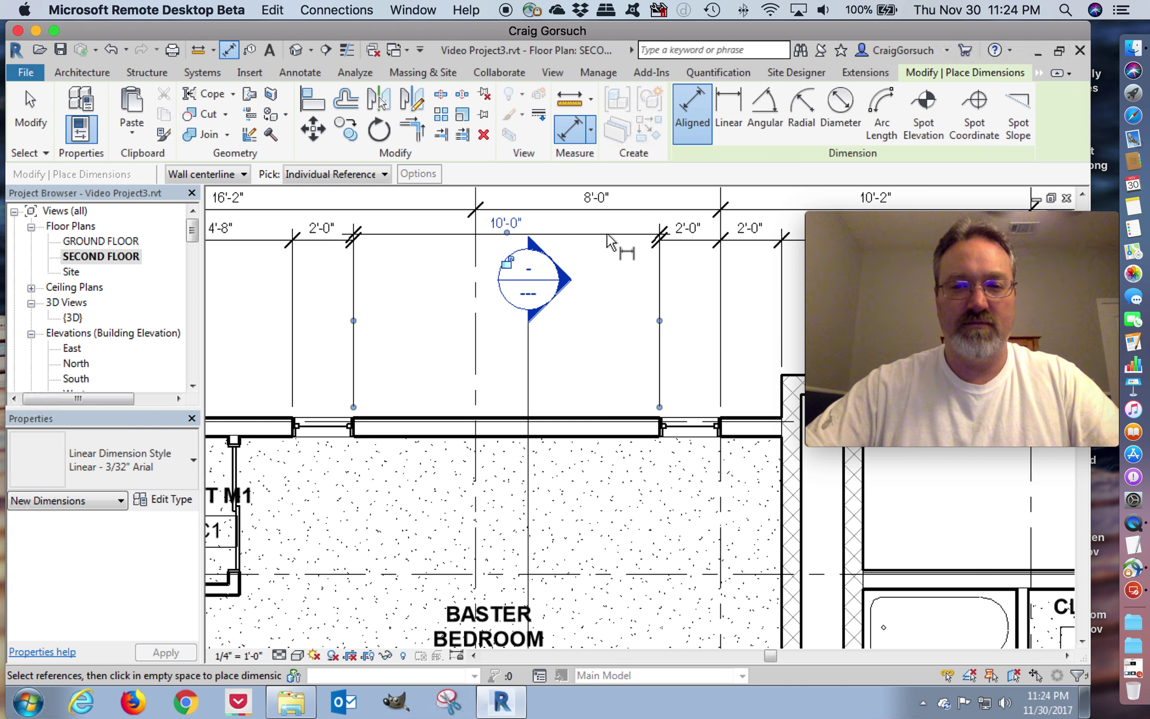
key("Escape")
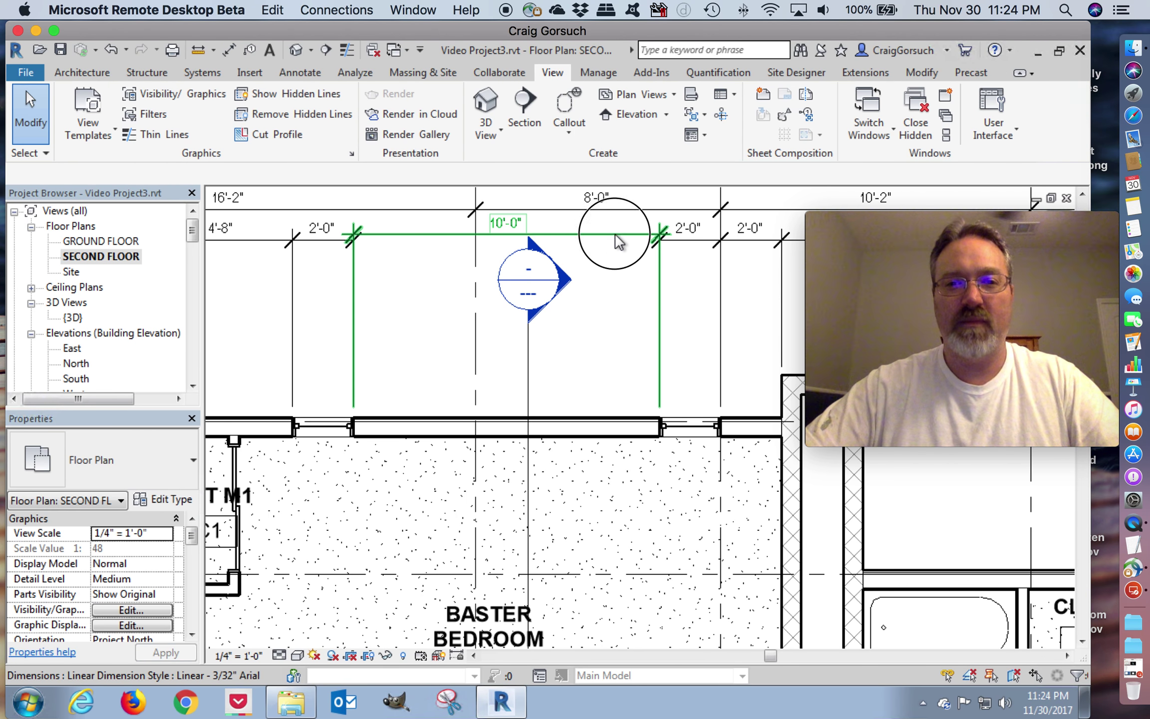
Step: Align the new 10'-0" dimension with the inner dimension string above the plan
left_click(618, 238)
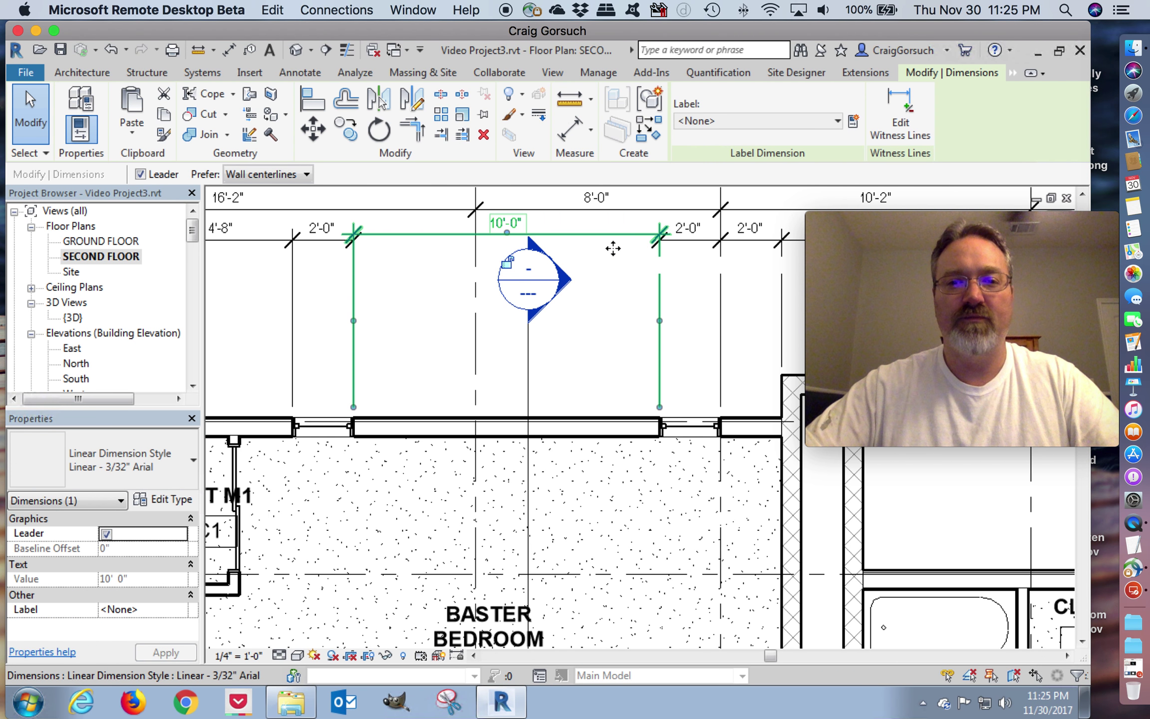
scroll(618, 253, "up", 5)
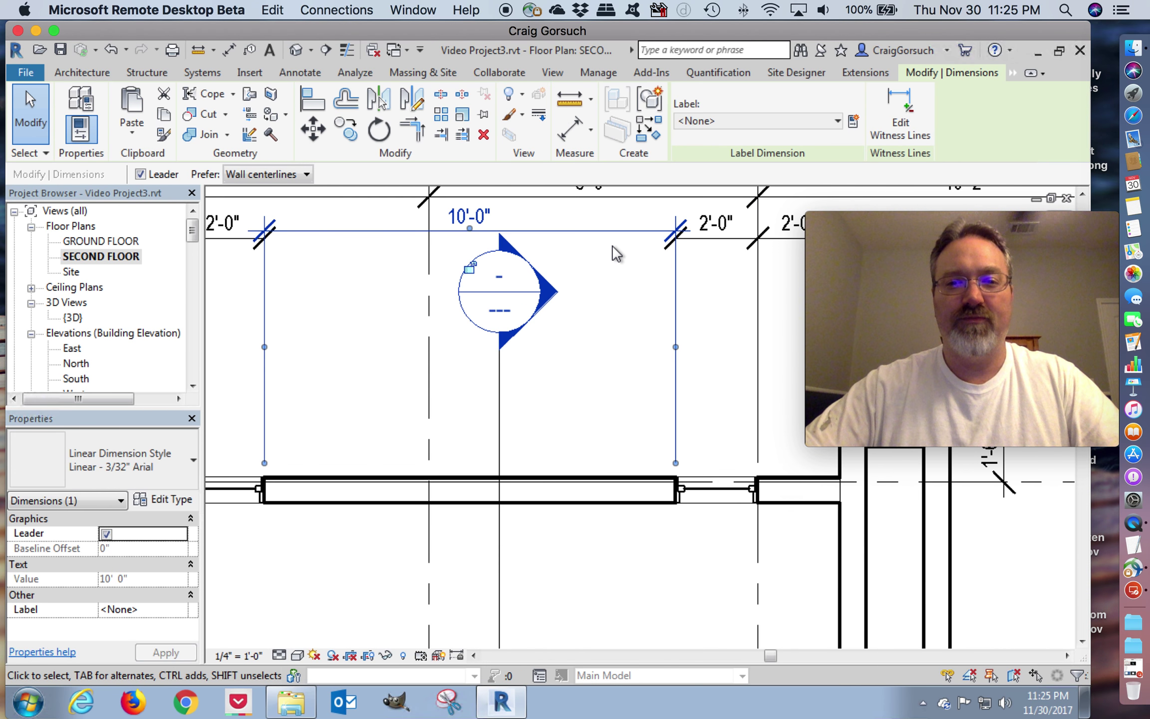
middle_click_drag(609, 257, 572, 350)
mouse_move(594, 324)
left_mouse_down()
mouse_move(599, 348)
mouse_move(598, 334)
left_mouse_up()
scroll(598, 336, "down", 3)
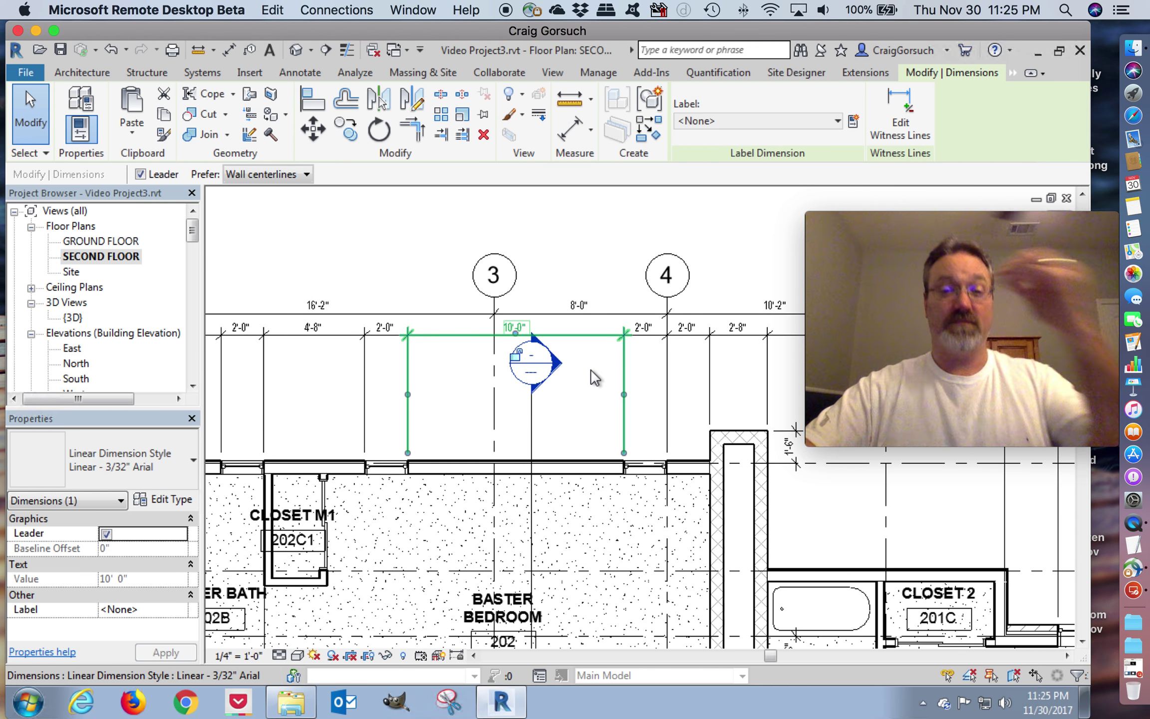
scroll(594, 372, "down", 4)
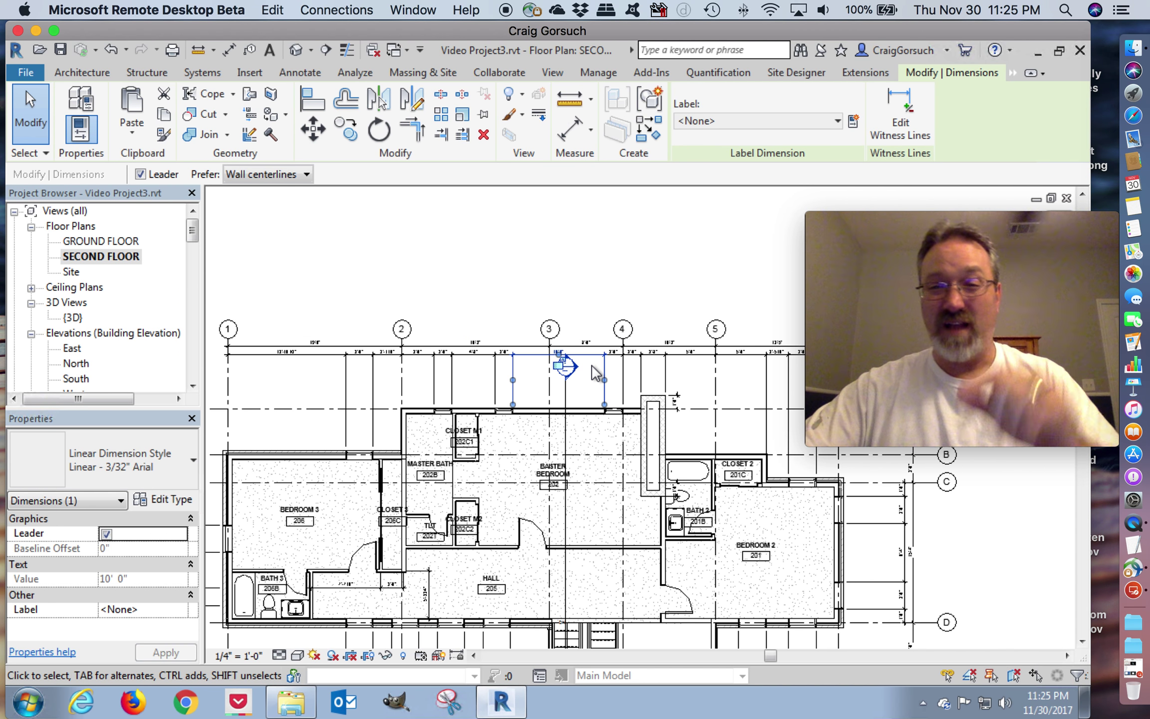
left_click(701, 358)
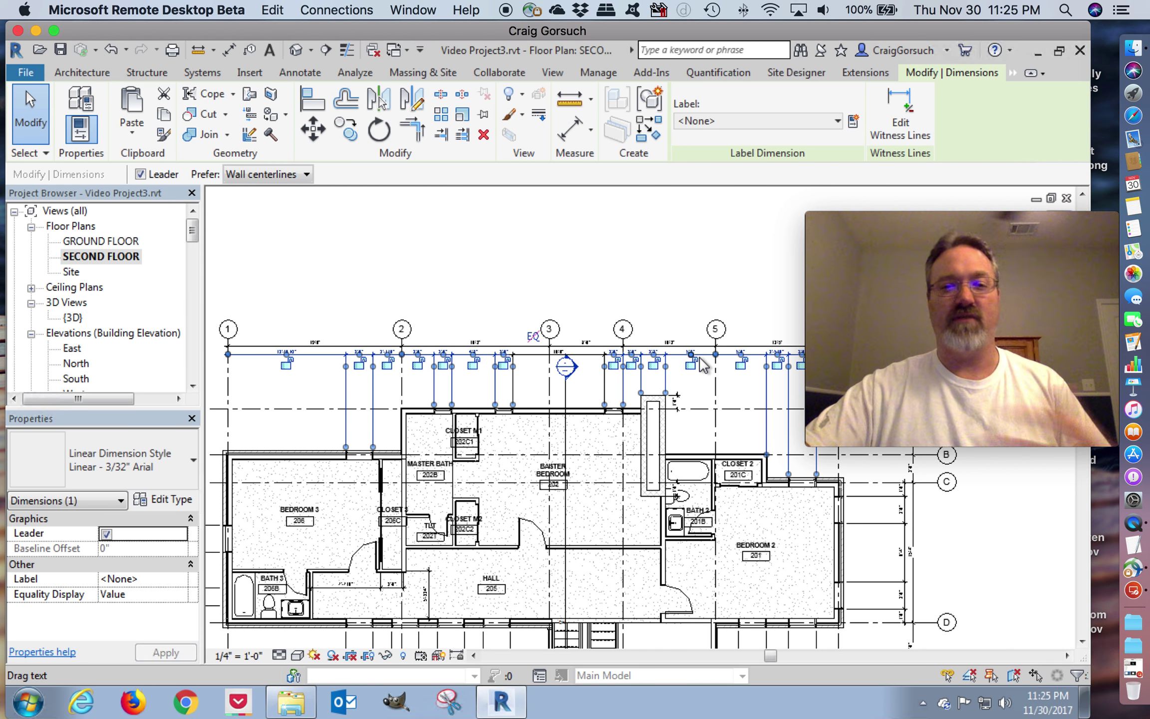
left_click(652, 258)
Step: Delete the two pasted 1'-6" dimensions at the upper and lower ends of the chimney beside Bath 2
middle_click_drag(701, 452, 681, 422)
middle_click_drag(667, 372, 660, 372)
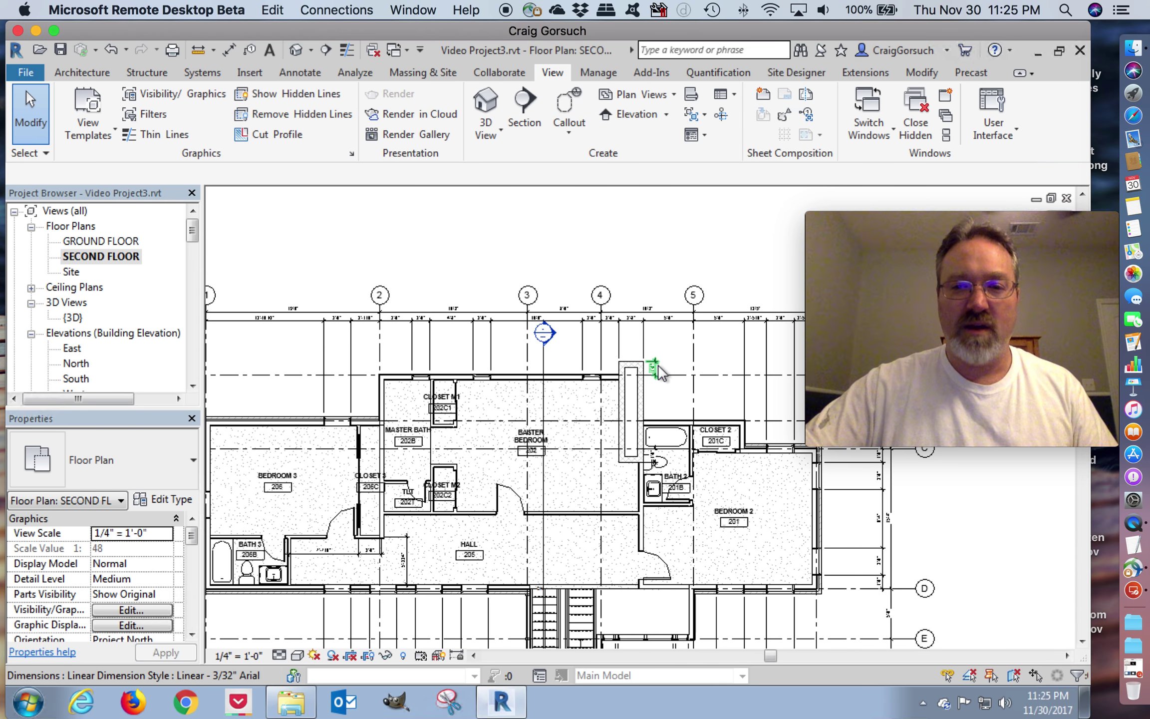
scroll(659, 372, "up", 4)
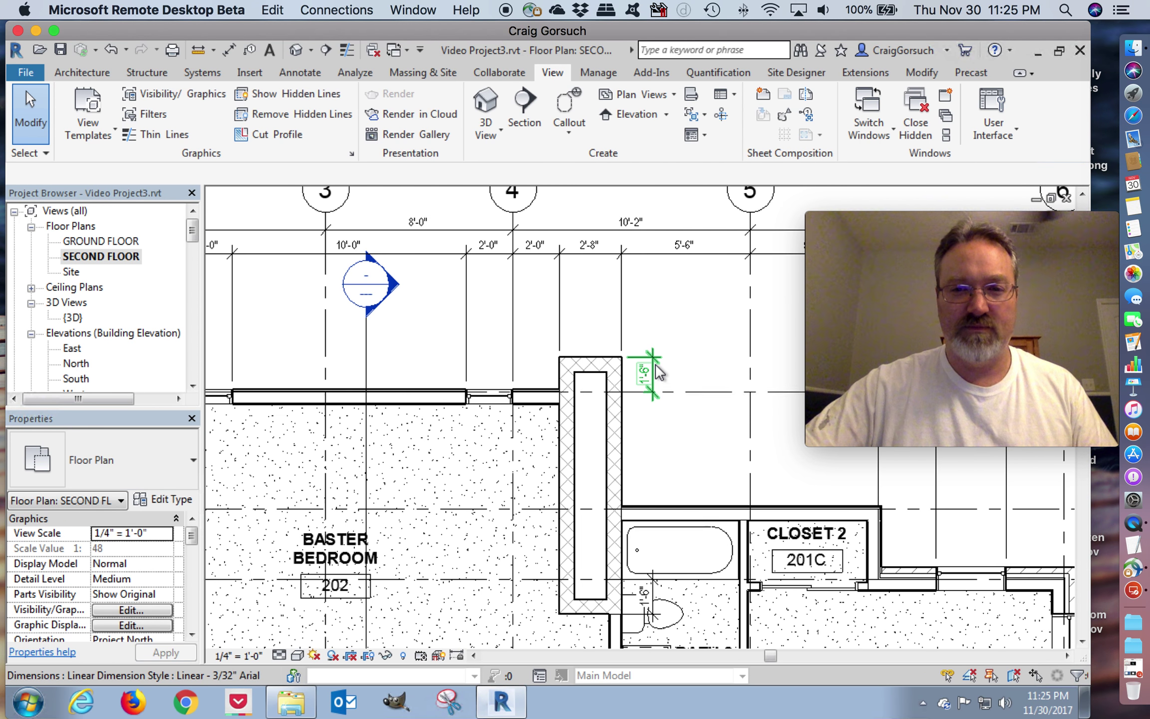
key("Delete")
left_click(659, 597)
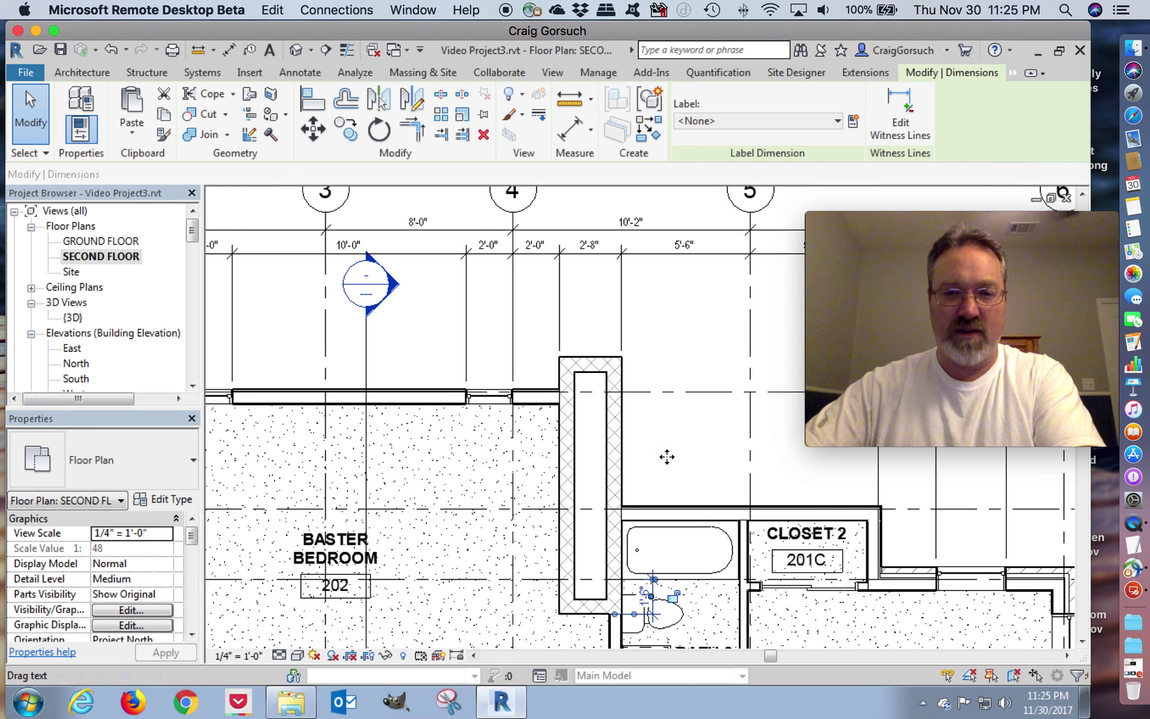
key("Delete")
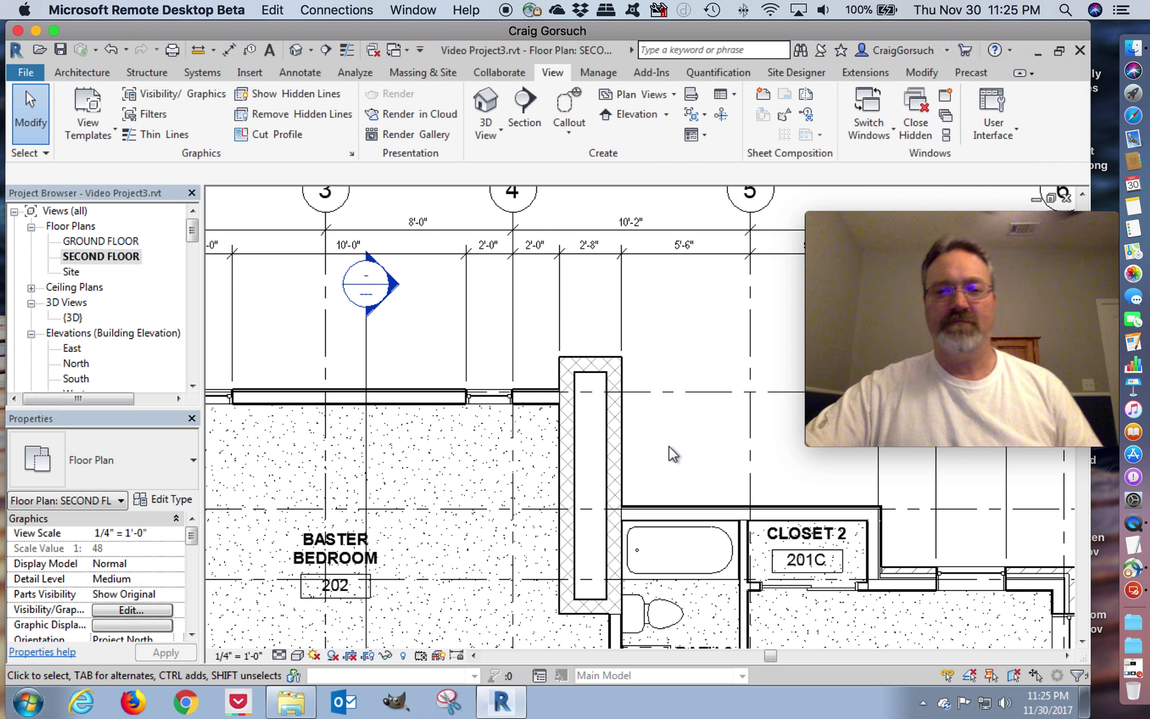
Step: Dimension from the inner face of Bedroom 2's lower wall to the hall/master bedroom partition centerline and Bath 2's lower wall centerline
scroll(669, 462, "down", 1)
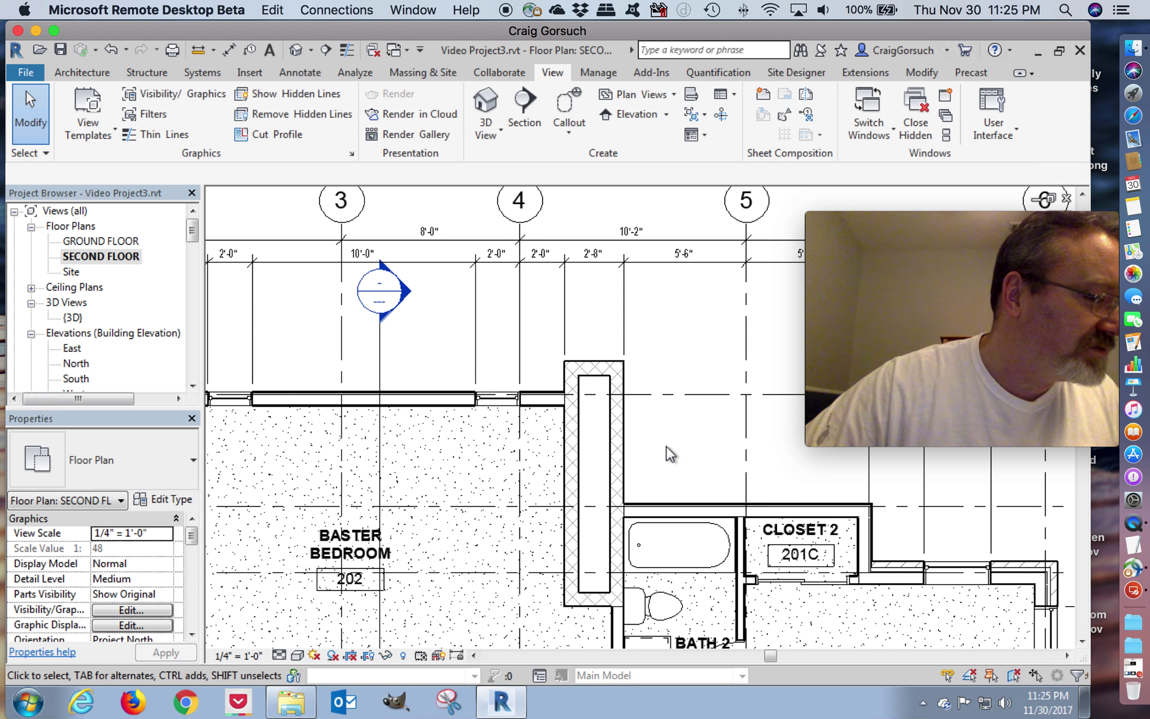
scroll(669, 457, "down", 3)
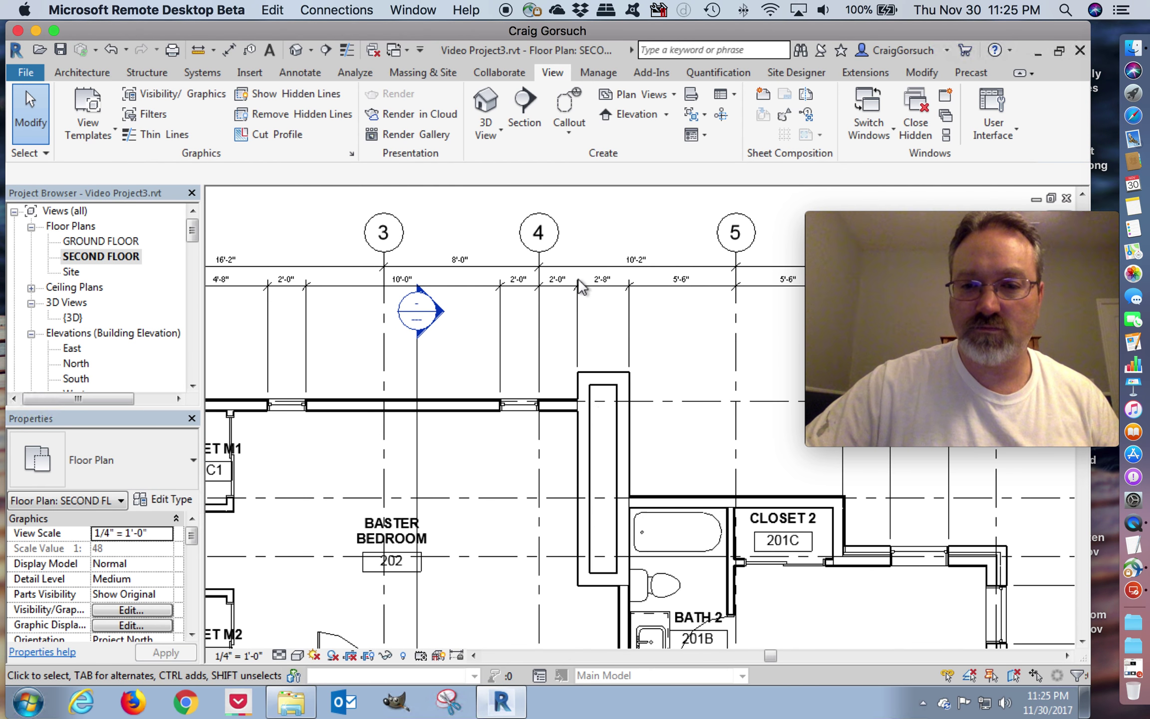
scroll(607, 478, "down", 1)
middle_click_drag(606, 477, 524, 283)
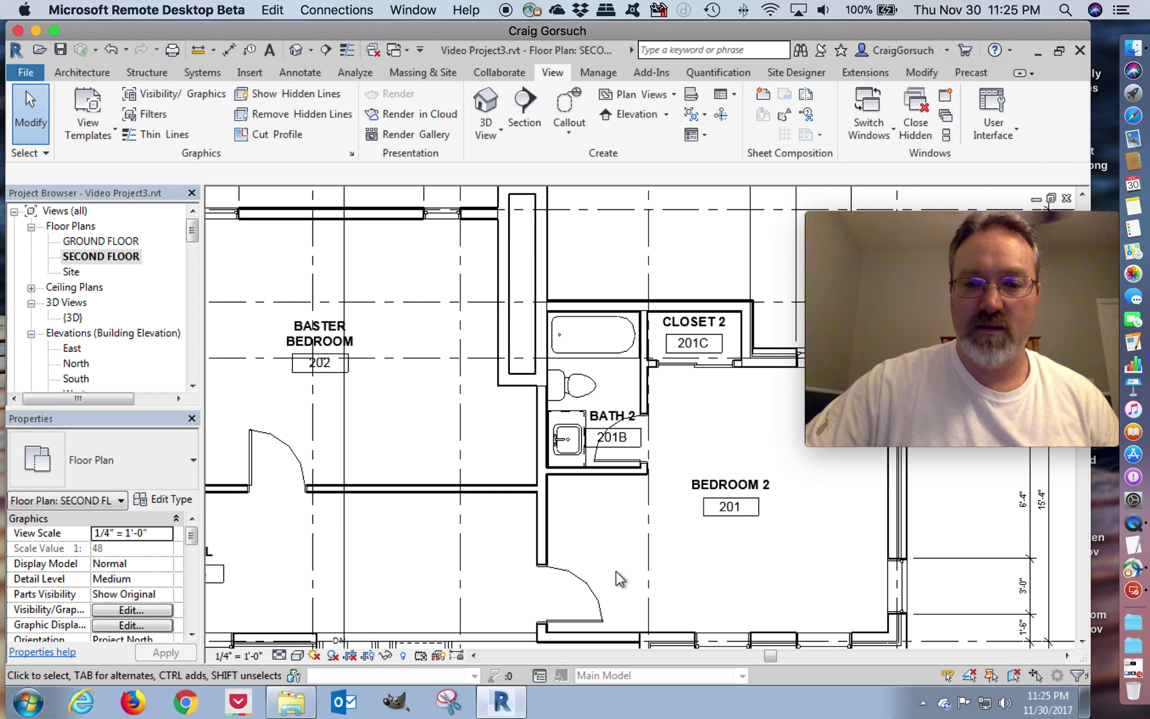
middle_click_drag(608, 619, 640, 524)
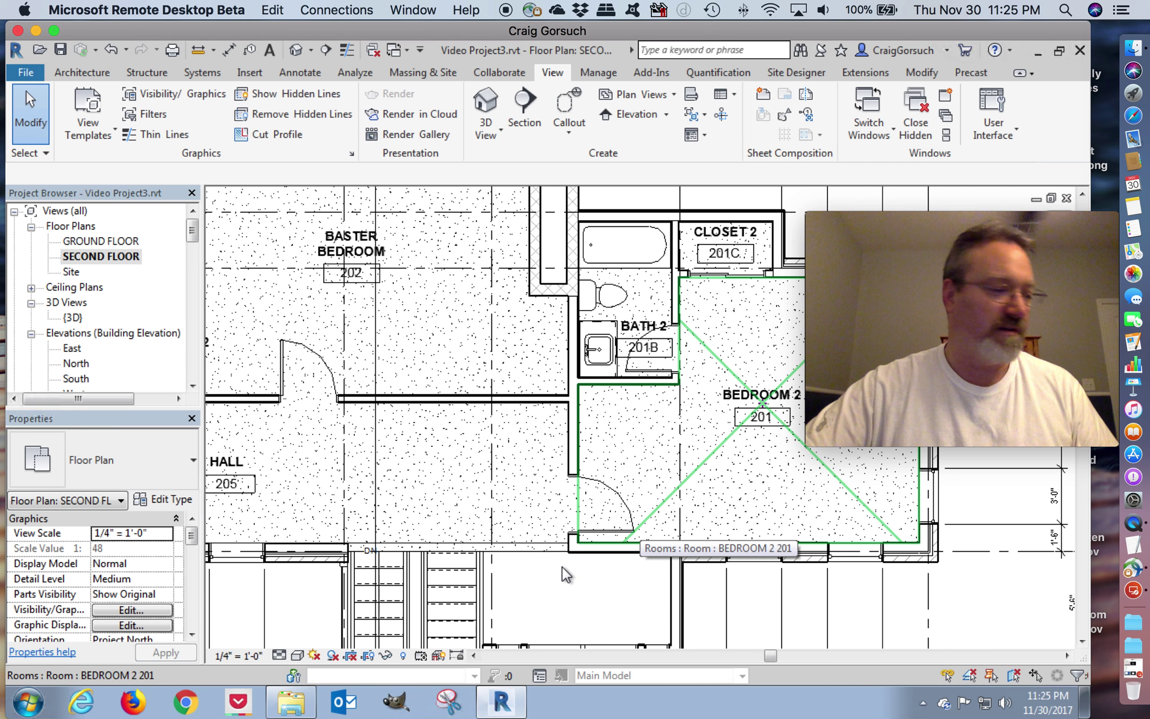
scroll(566, 570, "up", 2)
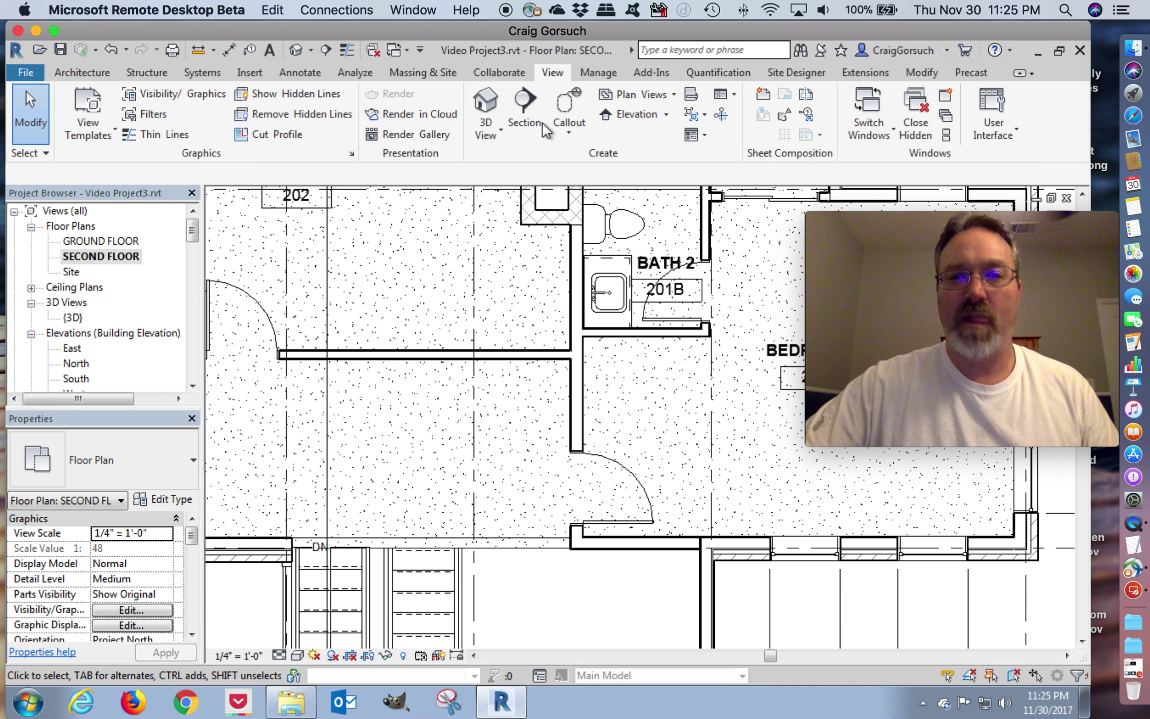
left_click(231, 48)
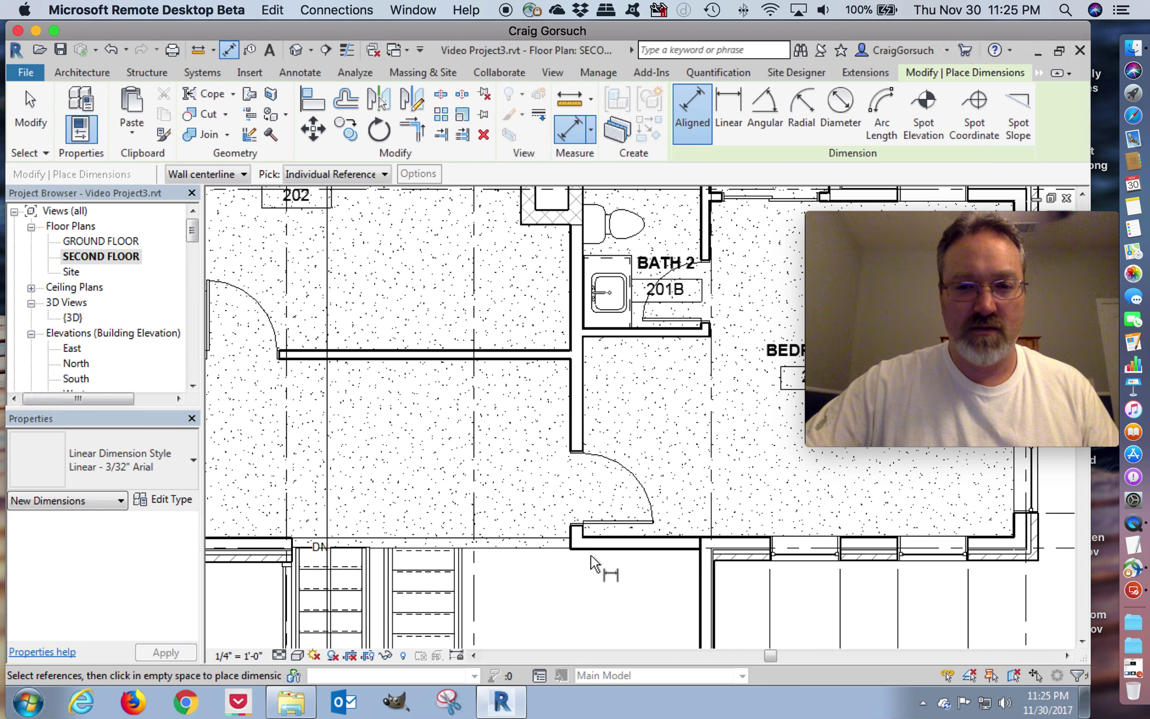
scroll(591, 563, "up", 3)
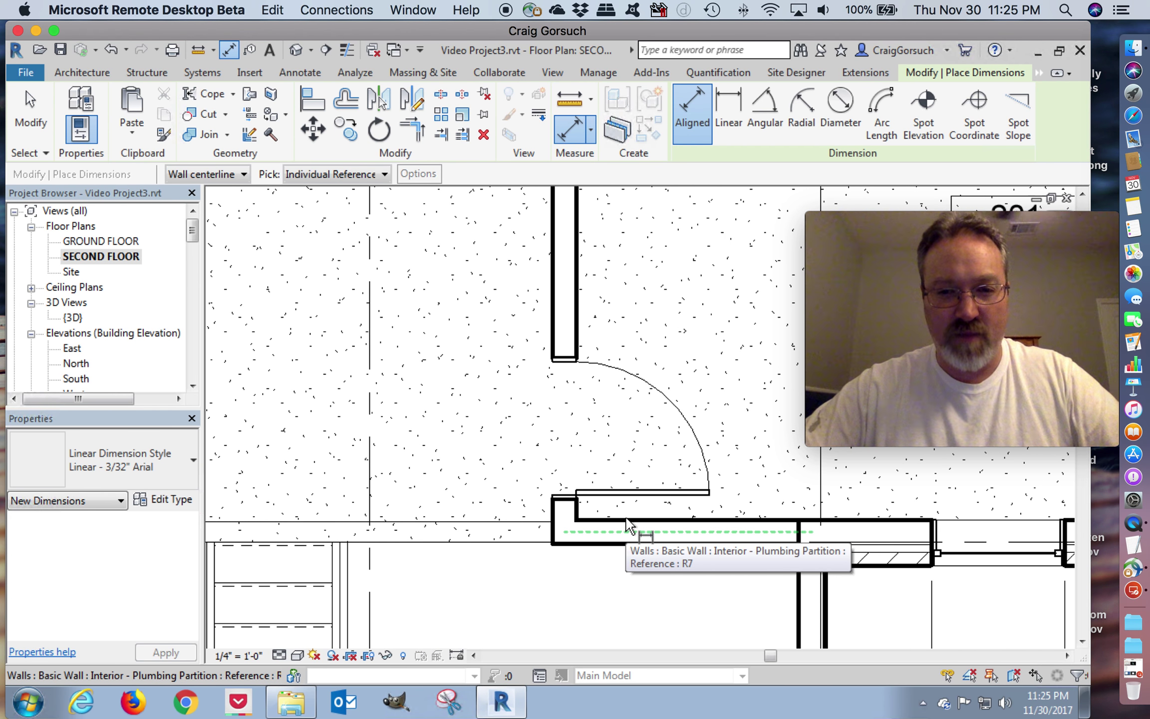
left_click(628, 519)
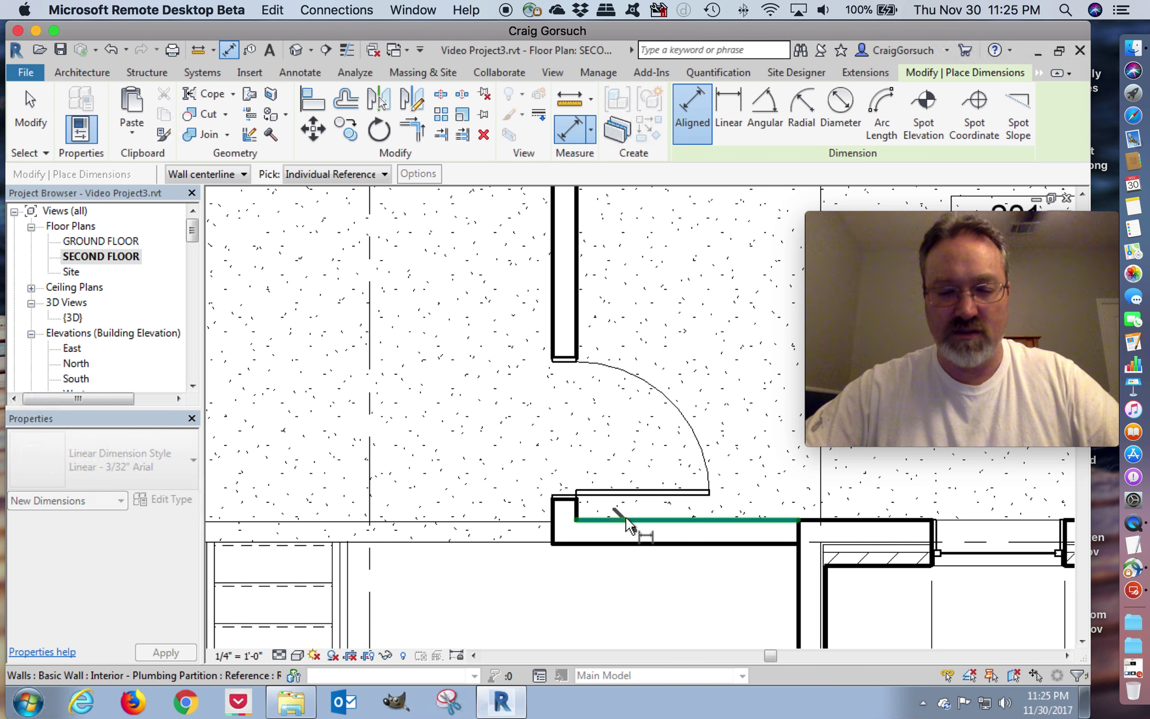
middle_click_drag(668, 488, 662, 518)
left_click(515, 375)
left_click(624, 334)
left_click(625, 392)
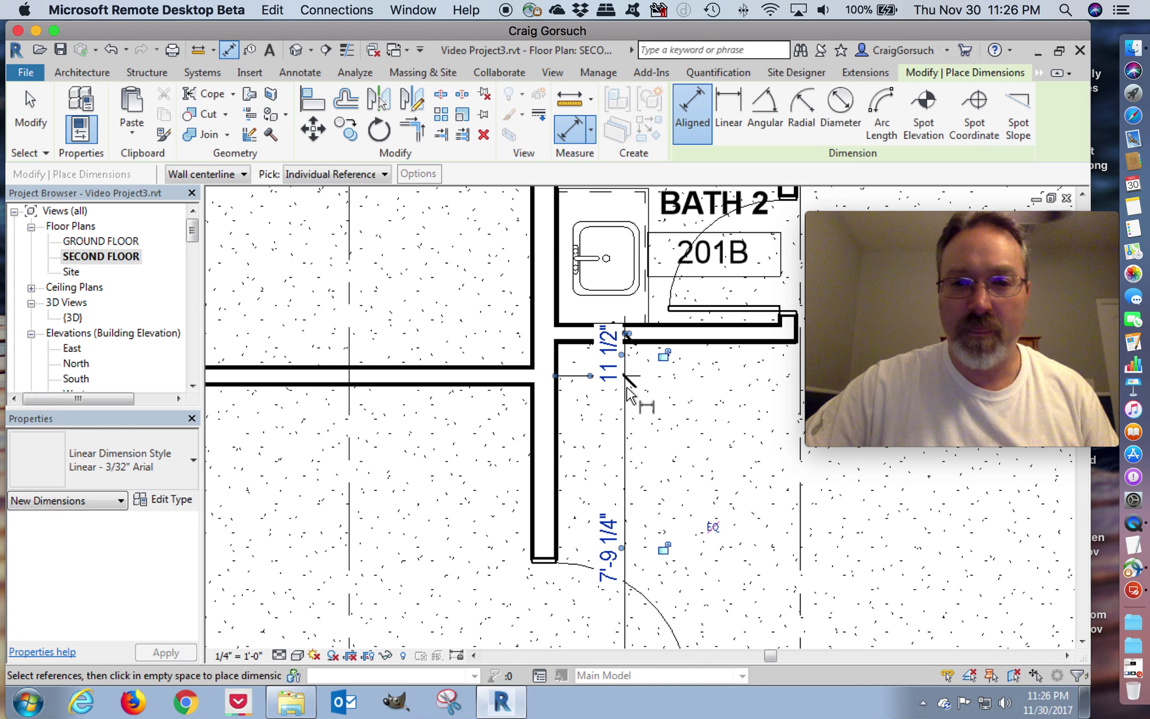
Step: Move the 11 1/2" dimension text off its line into clear space below the Bath 2 wall
left_click_drag(623, 356, 680, 442)
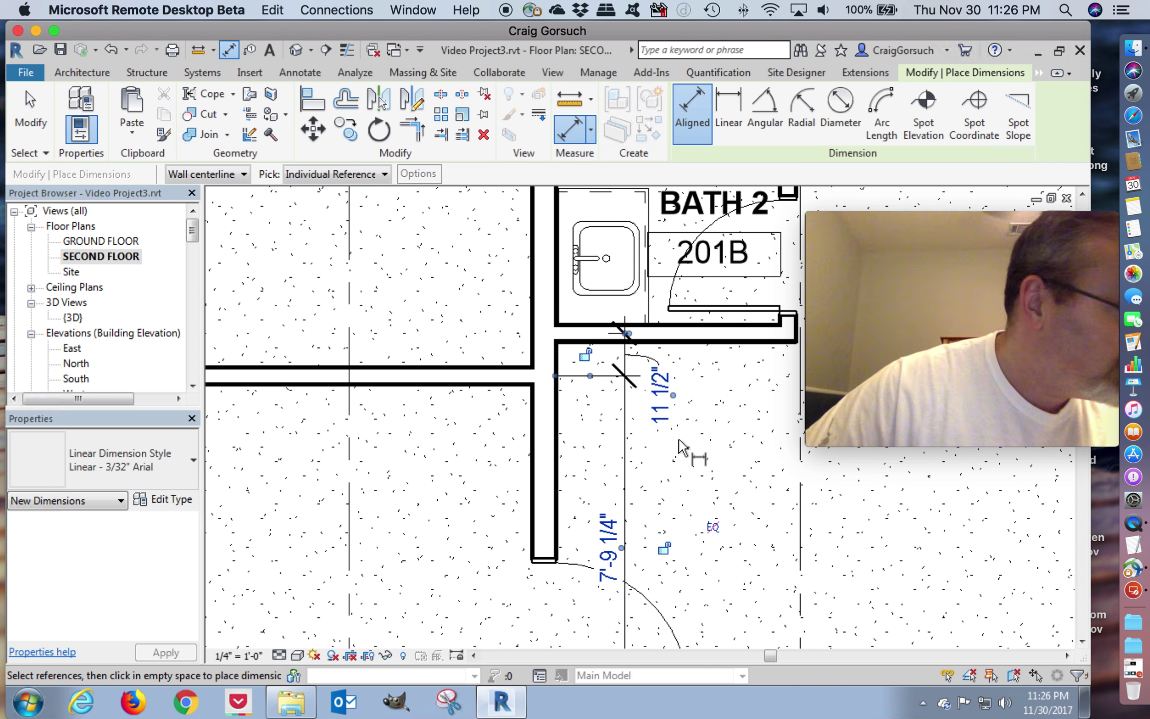
middle_click_drag(680, 442, 574, 539)
key("Escape")
key("Escape")
scroll(554, 430, "down", 4)
scroll(574, 388, "down", 3)
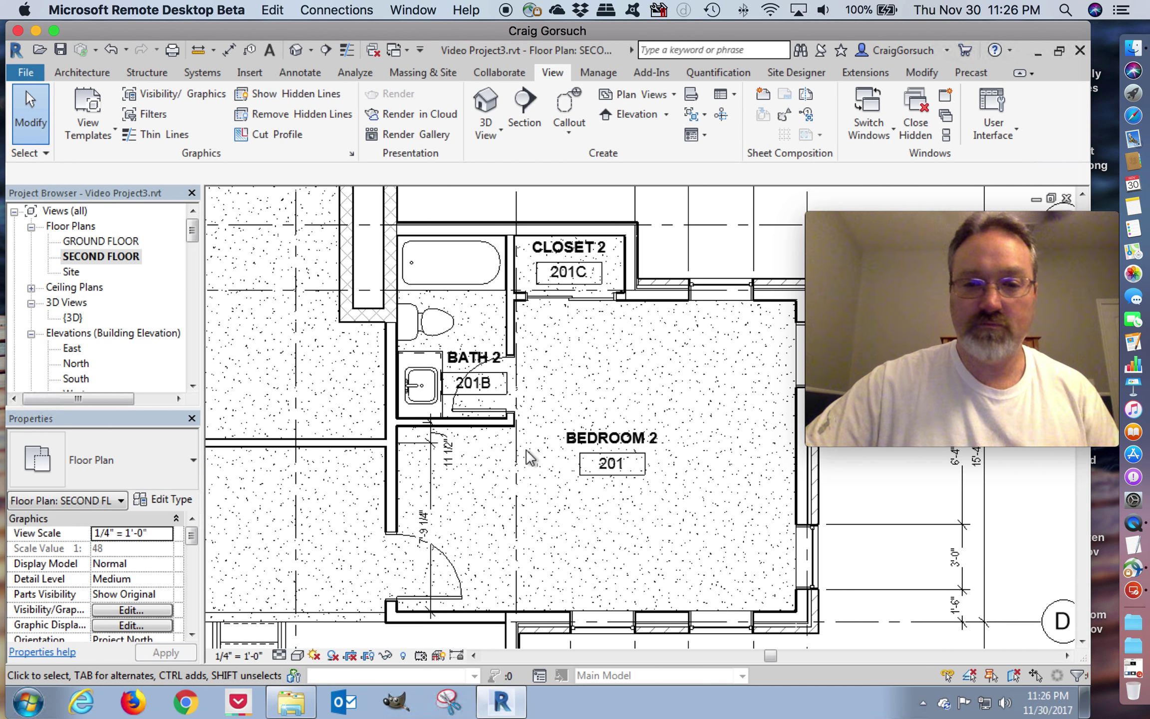
Step: Move the 7'-7 1/2" and 2'-6" dimension string up to the level of the Bedroom 3 door
middle_click_drag(926, 429, 785, 579)
middle_click_drag(545, 540, 552, 542)
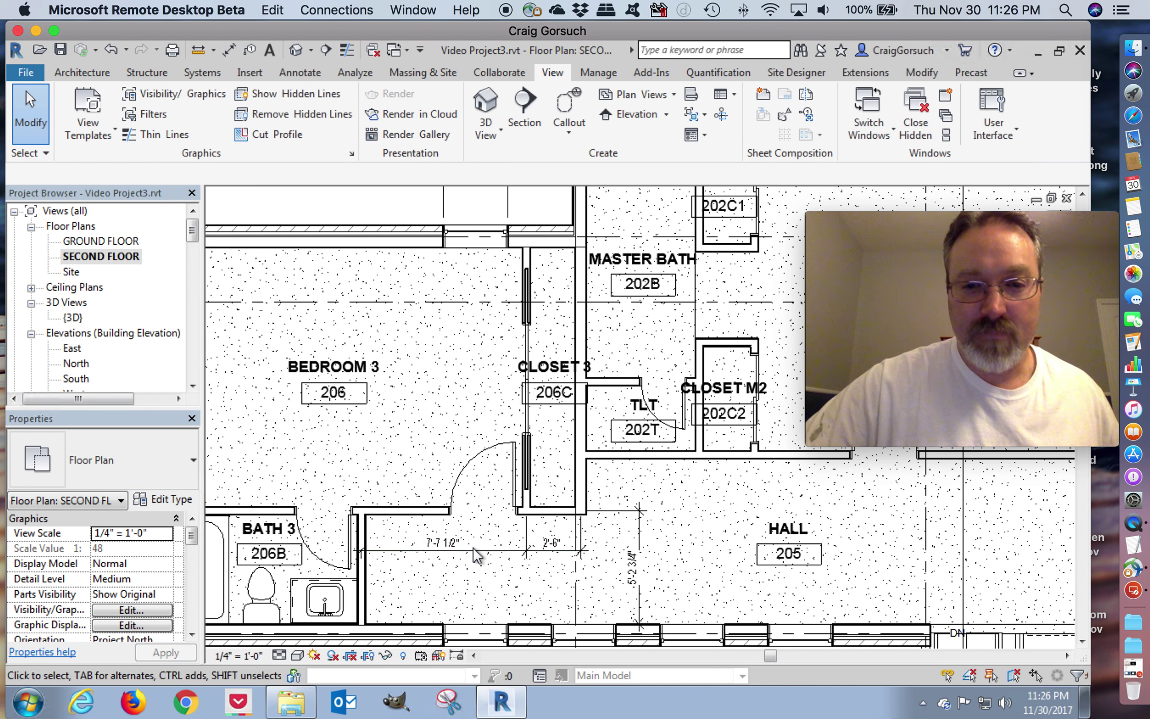
left_click(485, 568)
left_click_drag(492, 556, 494, 484)
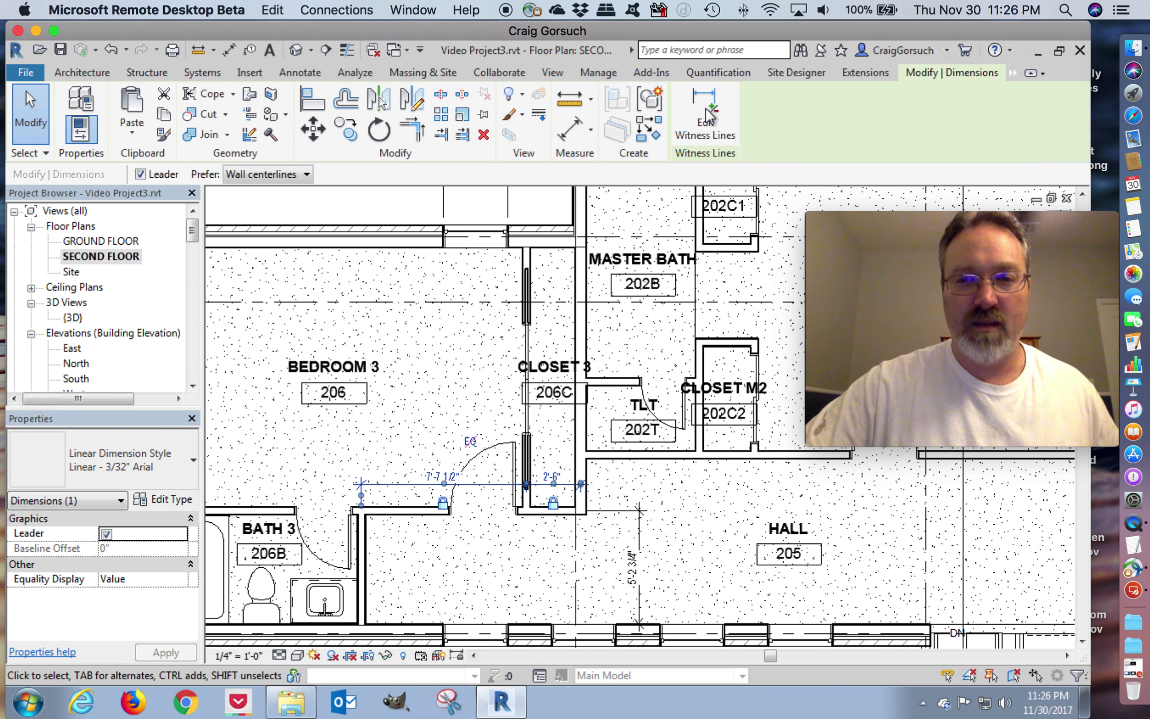
Step: Extend that dimension string with witness lines at the wall between TLT and Closet M2 and at Closet M2's door wall
left_click(709, 115)
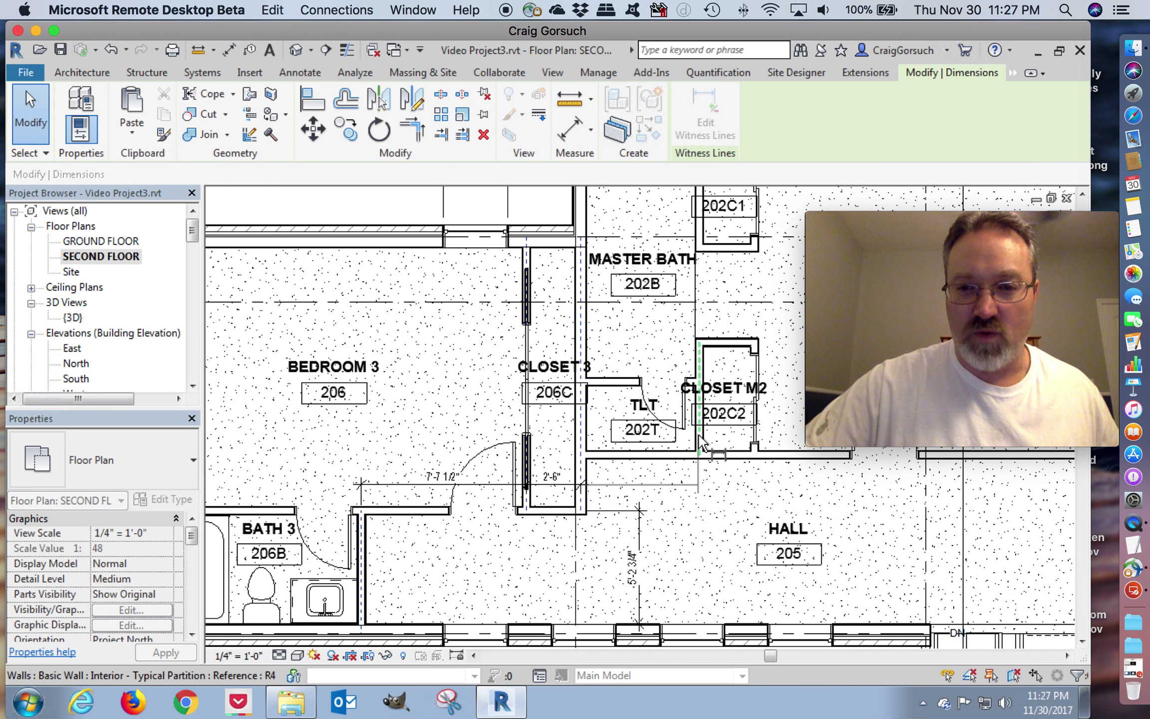
left_click(727, 450)
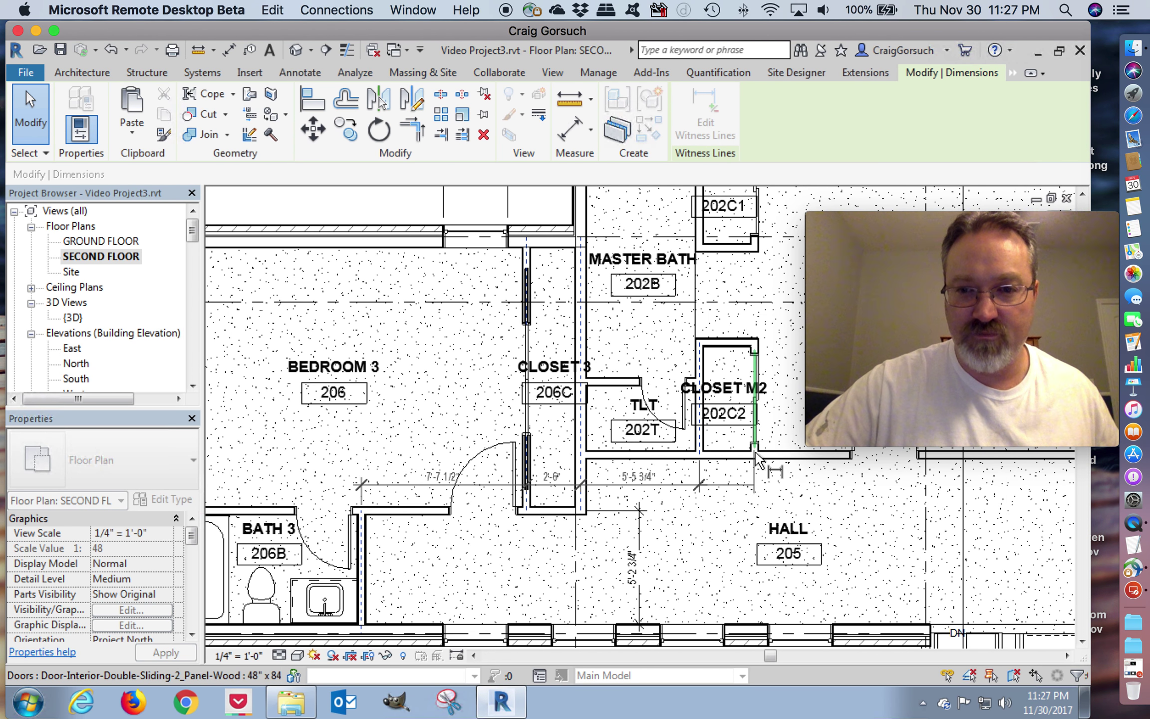
scroll(756, 454, "up", 5)
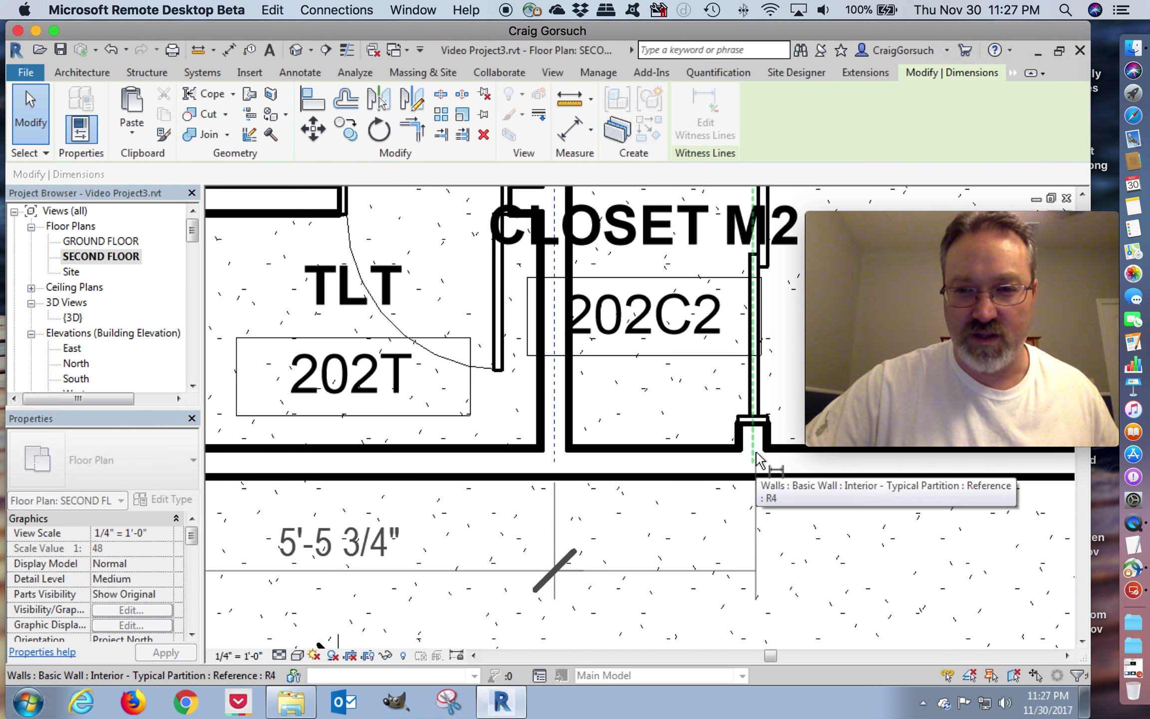
left_click(760, 457)
scroll(767, 445, "down", 5)
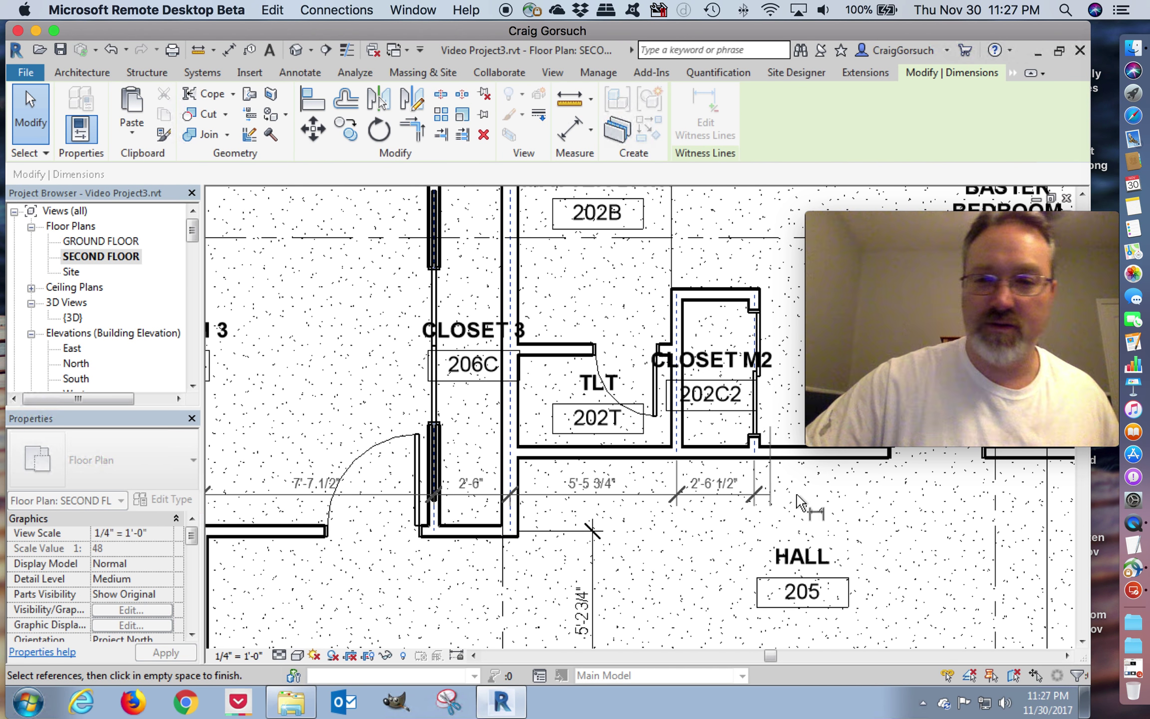
left_click(799, 502)
Step: Move the hall's vertical dimension toward the middle of the hall and shift the HALL 205 room tag clear of it
middle_click_drag(799, 502, 618, 378)
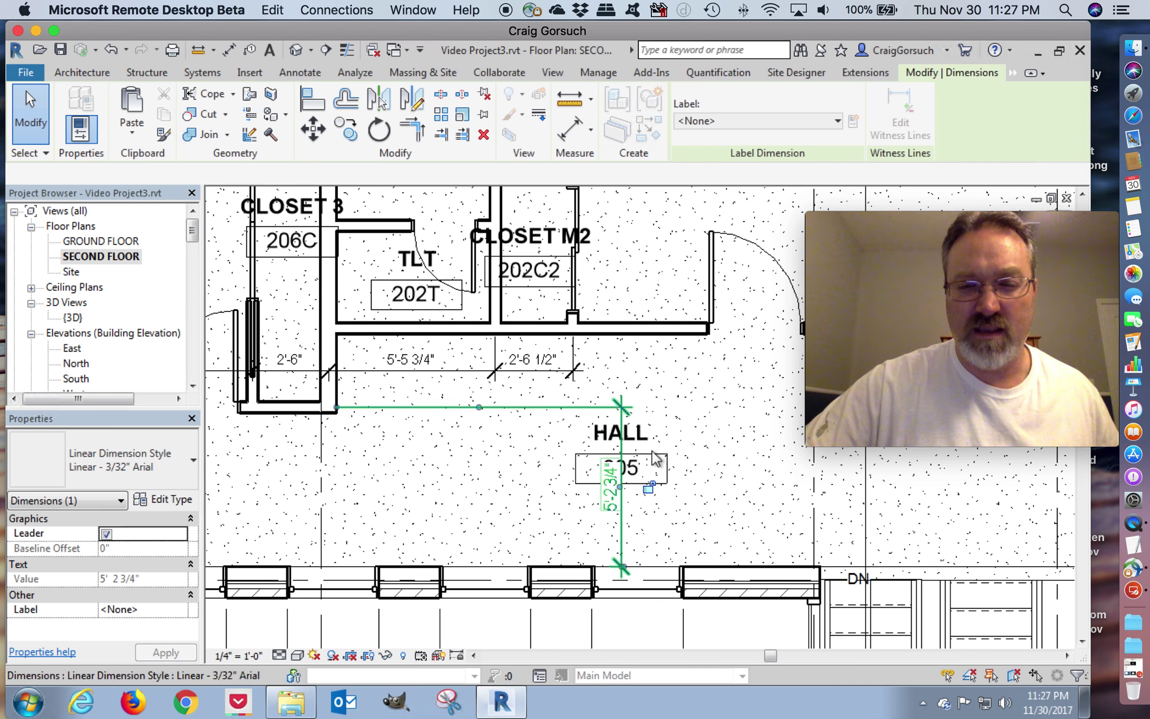
left_click(659, 472)
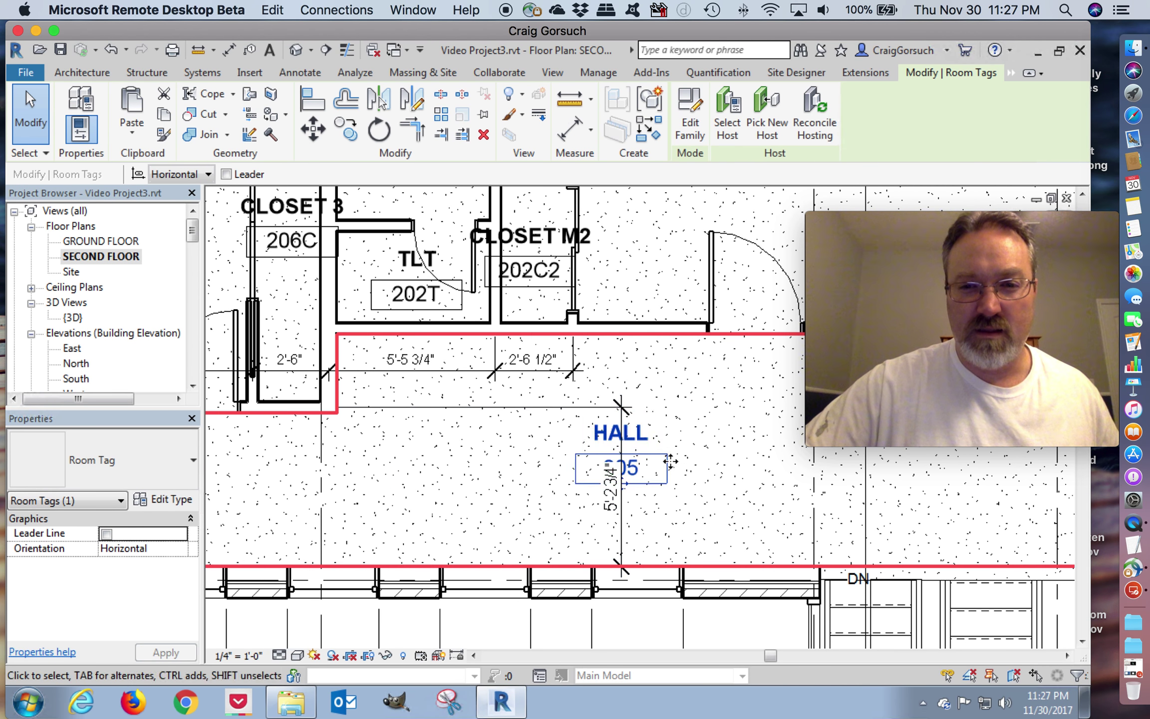
left_click_drag(650, 467, 744, 467)
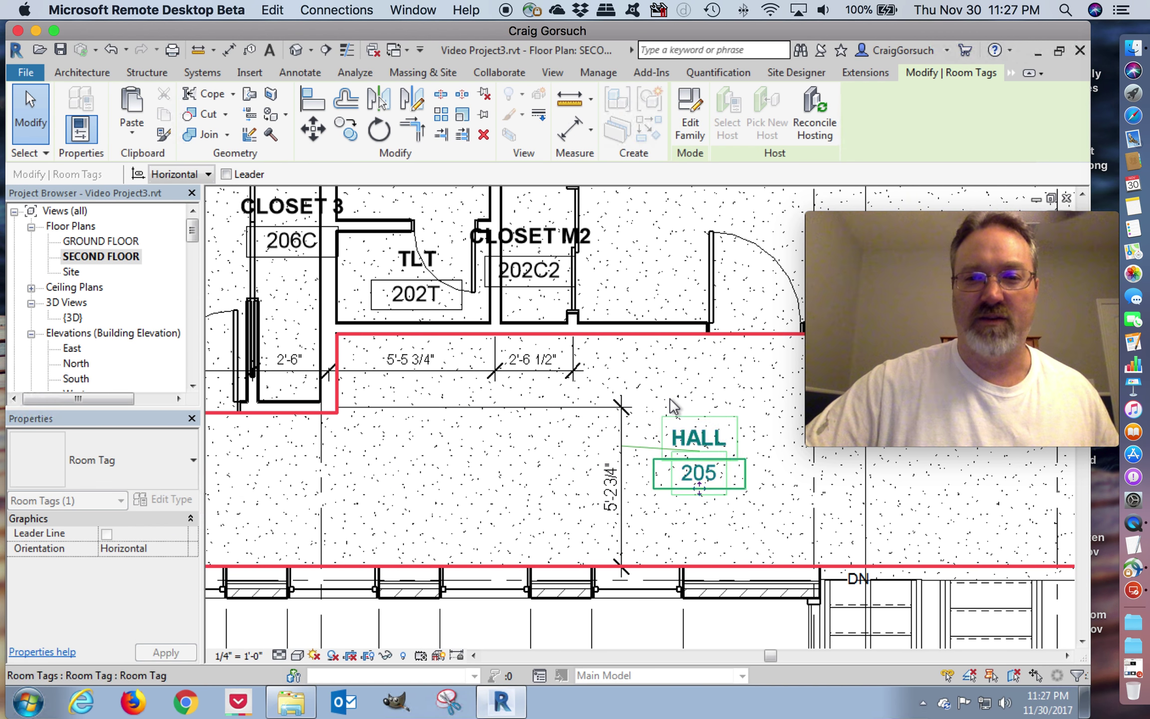
Step: Extend the hall's vertical dimension with witness lines at the hall wall, the TLT wall and the facing walls of Closets M2 and M1
left_click(471, 407)
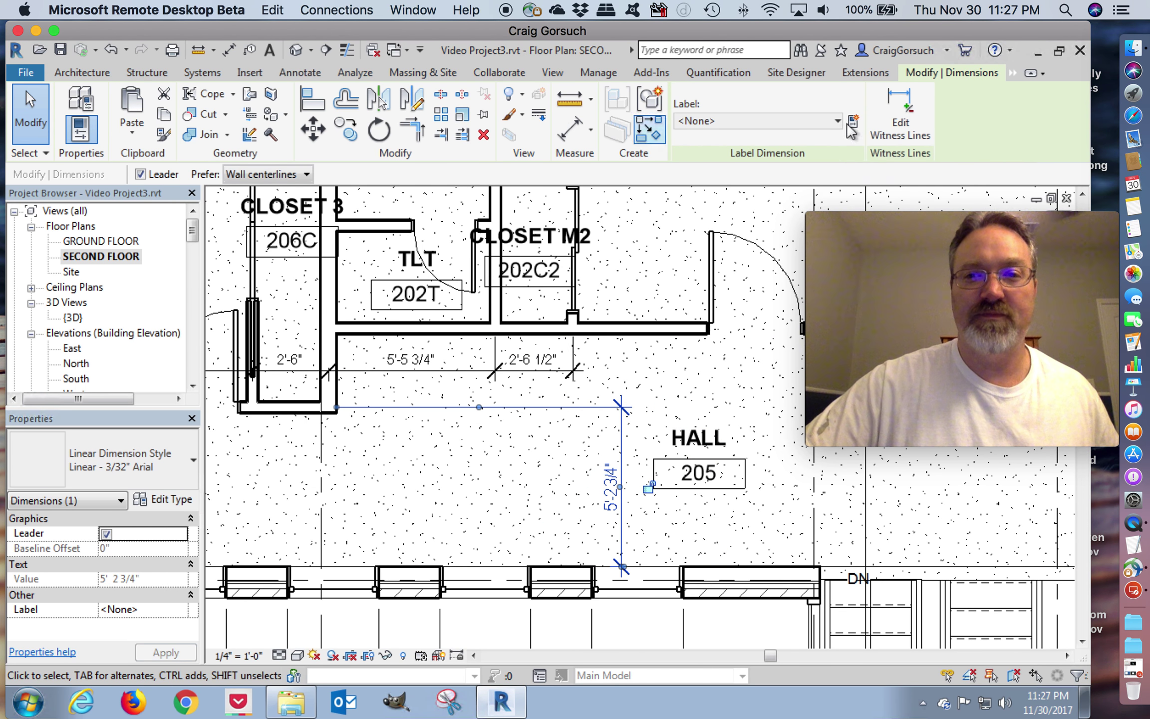
left_click(900, 110)
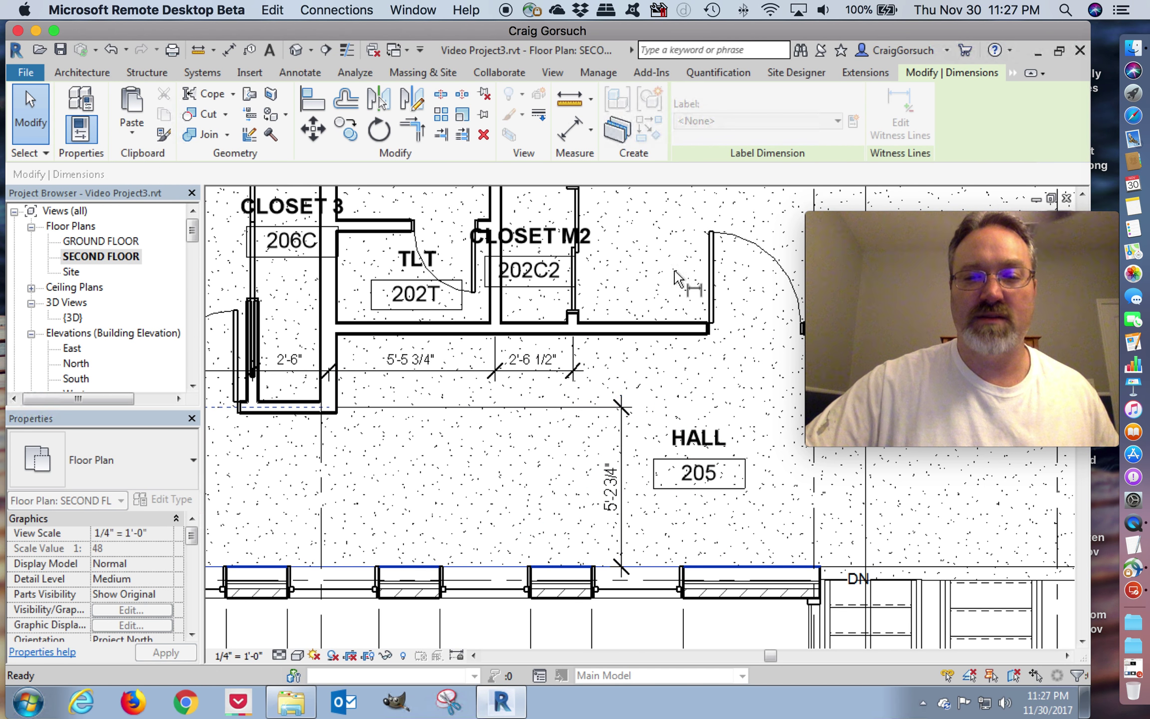
left_click(609, 300)
left_click(398, 229)
middle_click_drag(357, 490, 352, 525)
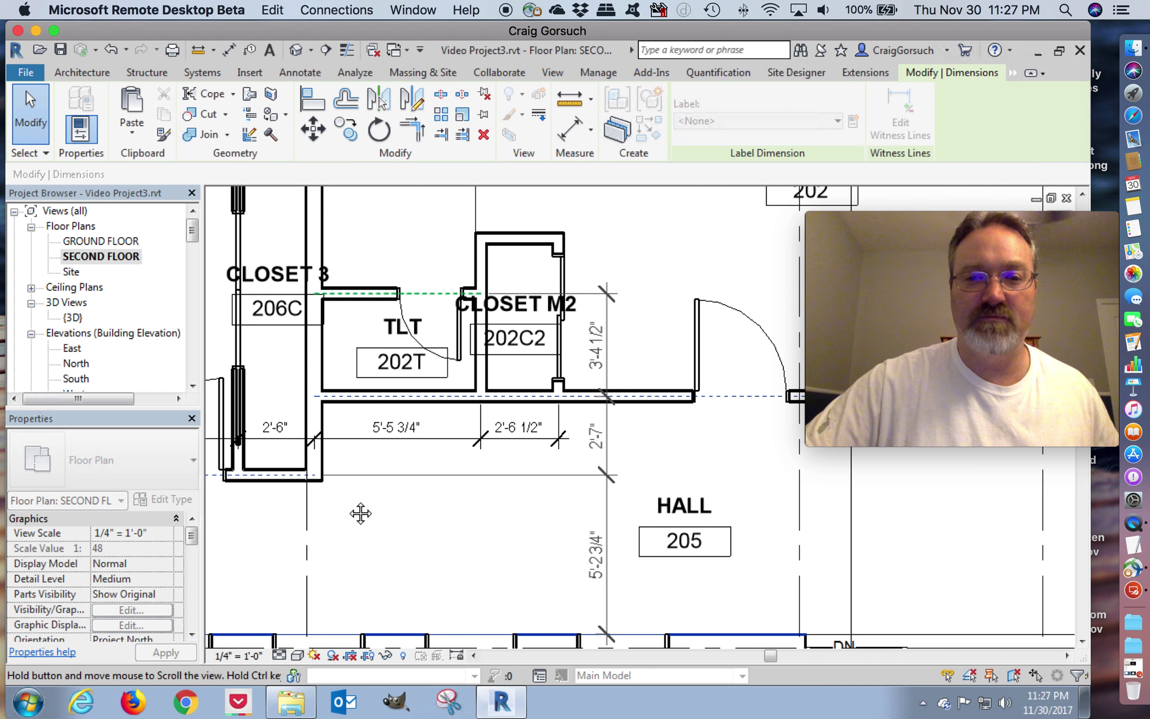
middle_click_drag(543, 299, 532, 290)
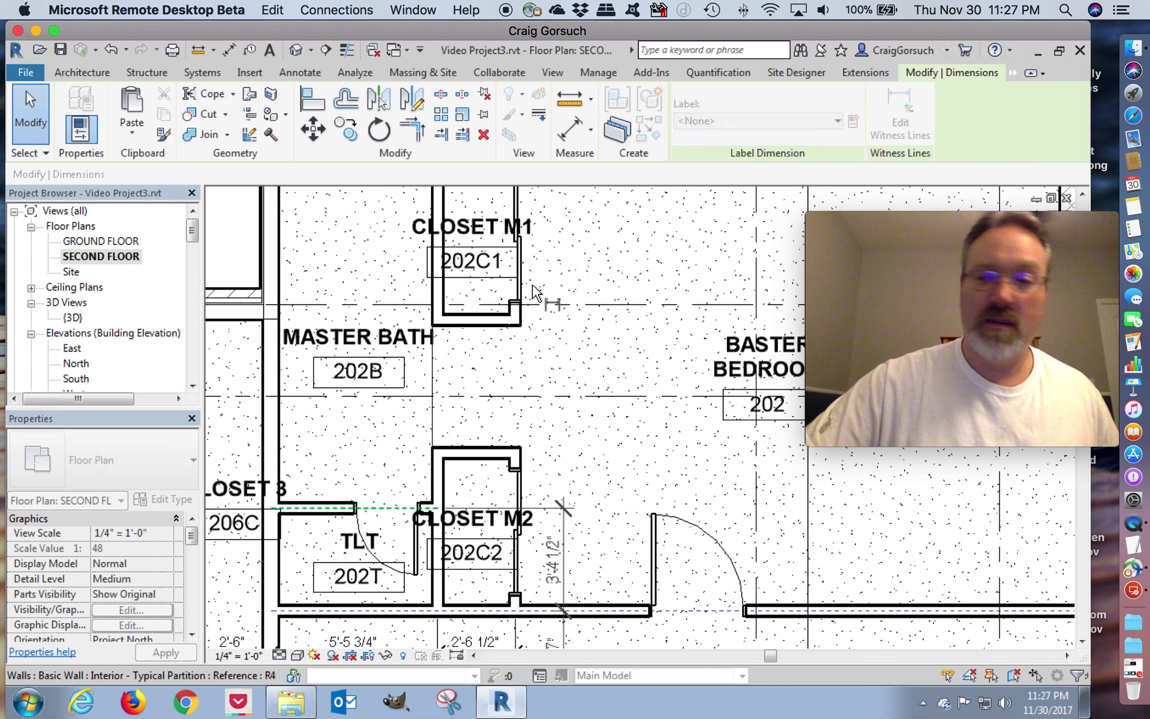
left_click(492, 454)
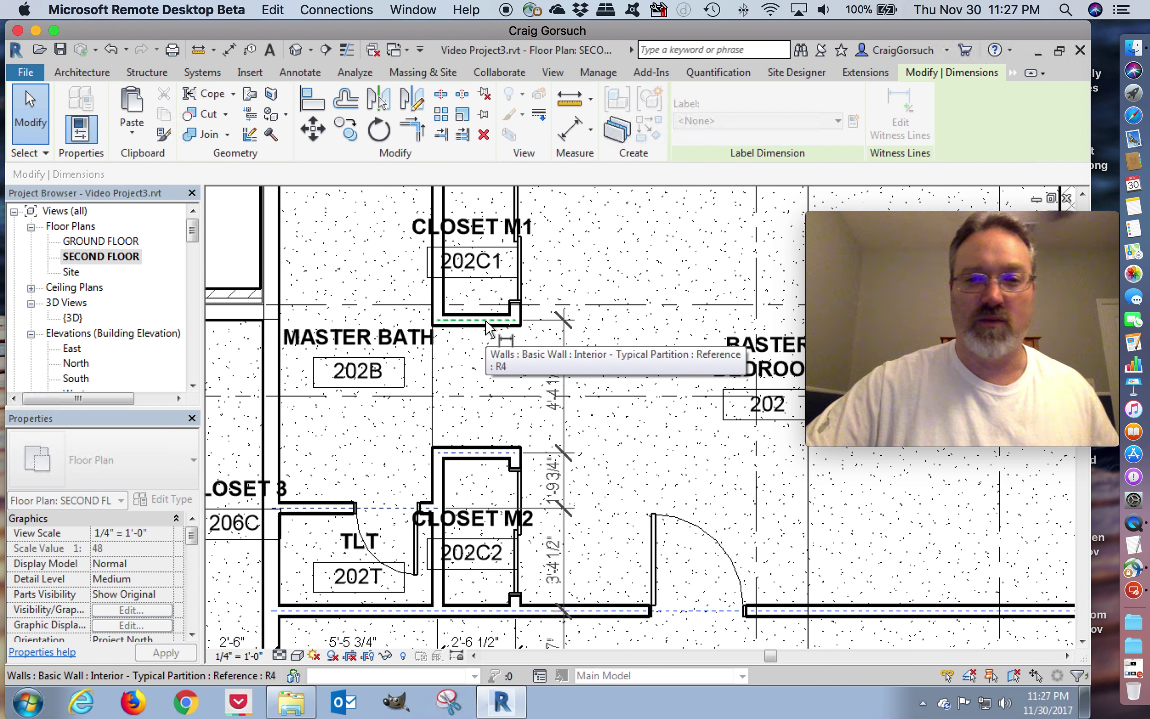
left_click(487, 327)
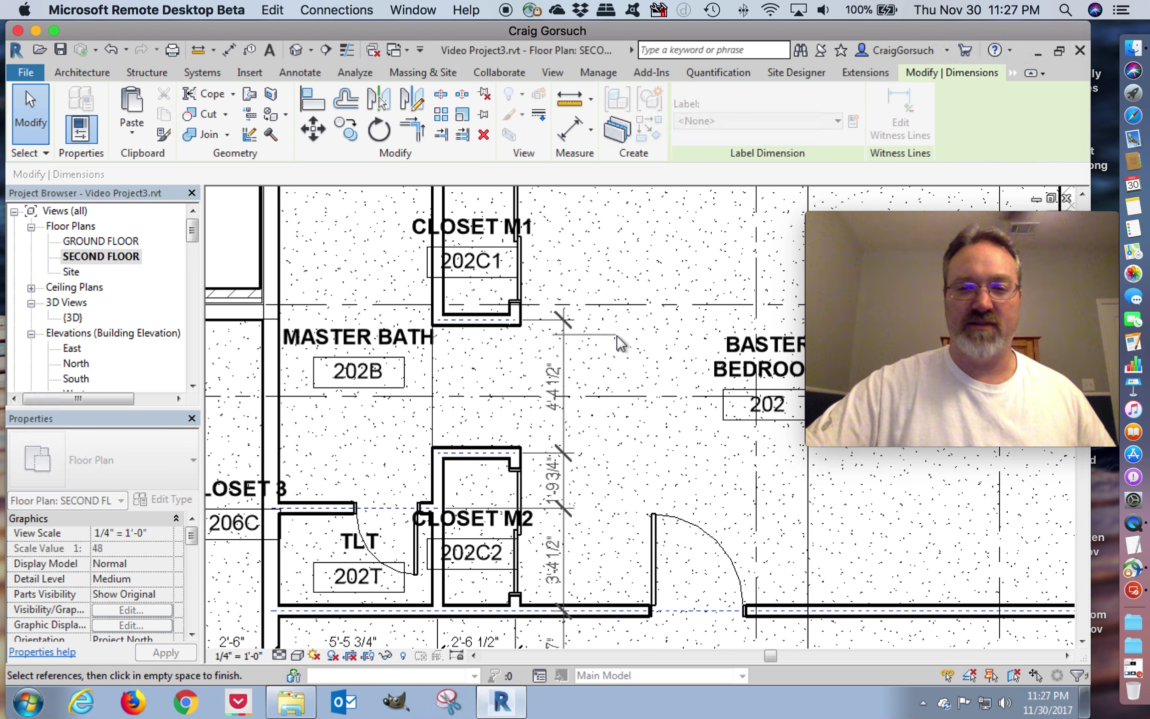
left_click(621, 343)
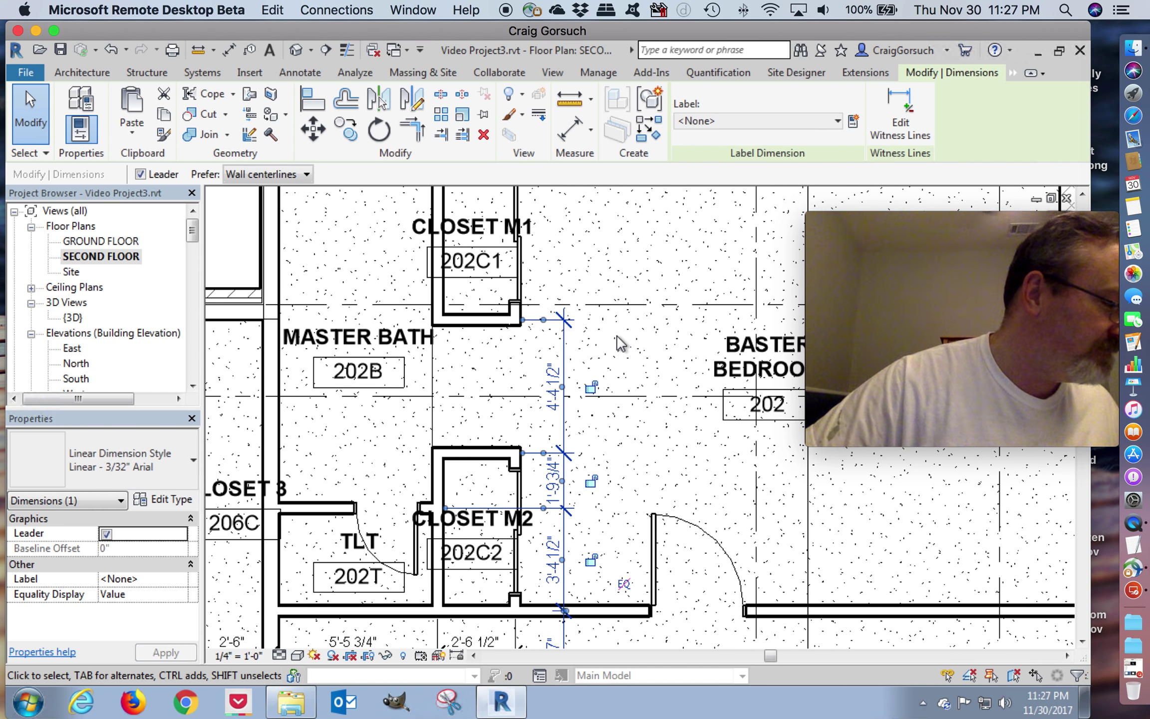
Step: Add a witness line at the stair's west edge to the inner dimension string below the Stairs room
scroll(624, 350, "up", 3)
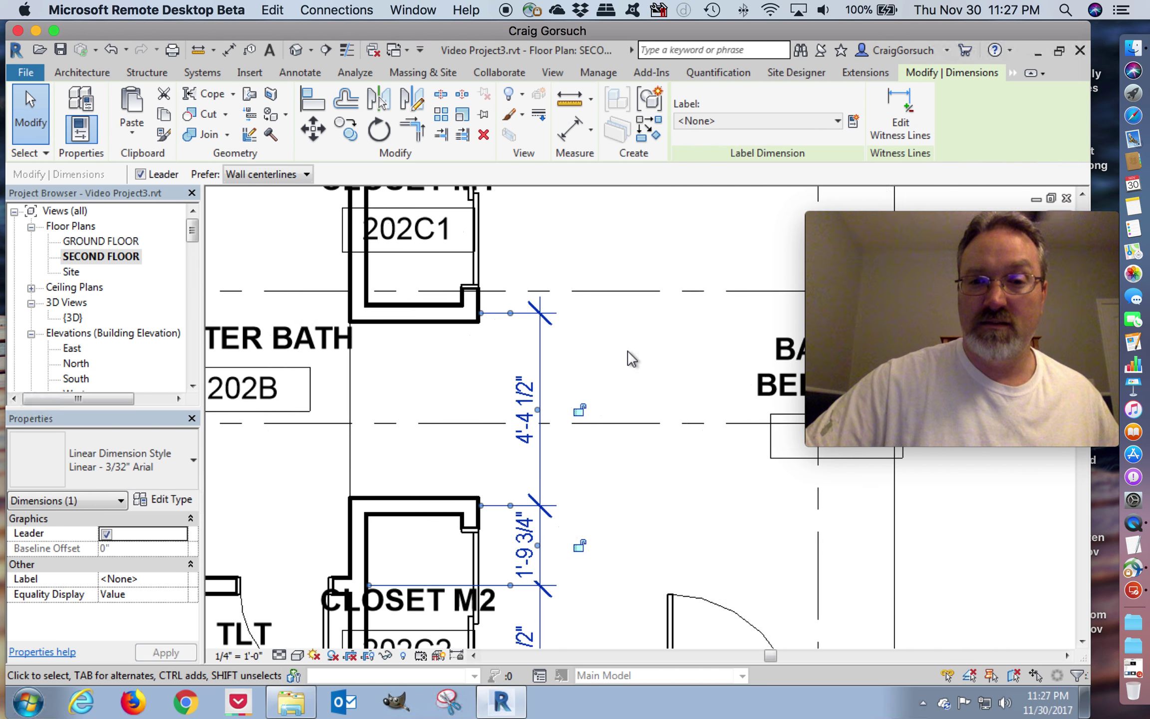
scroll(632, 359, "down", 5)
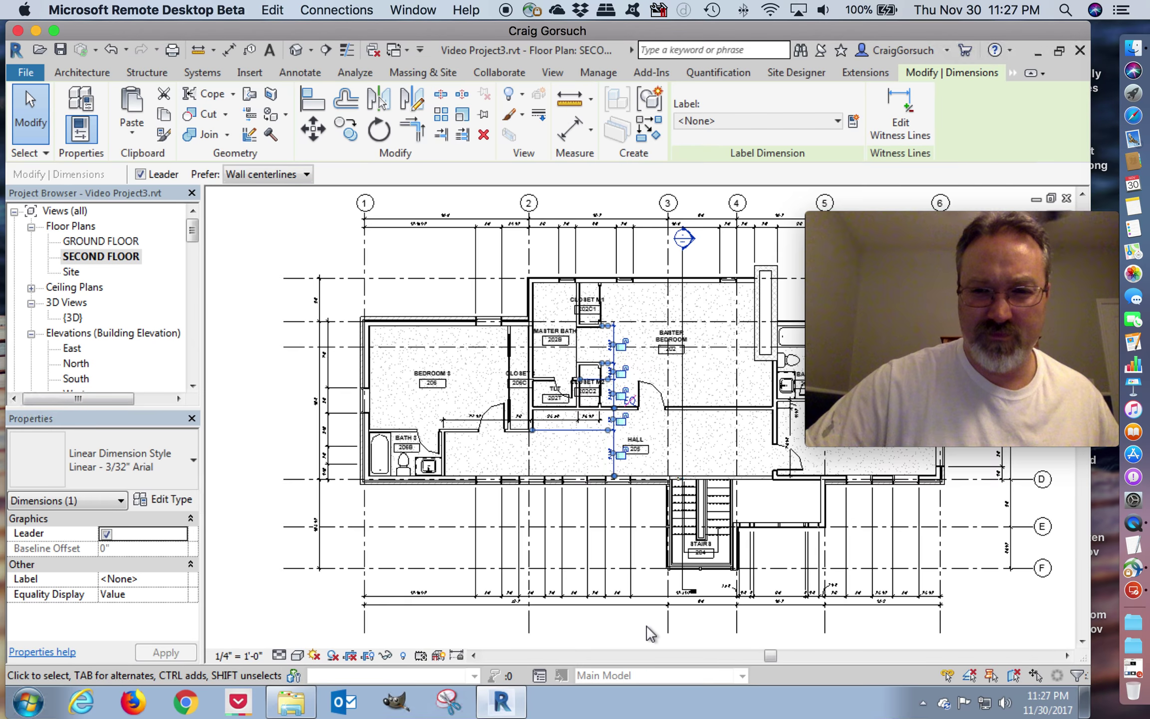
scroll(660, 626, "up", 2)
scroll(714, 621, "up", 5)
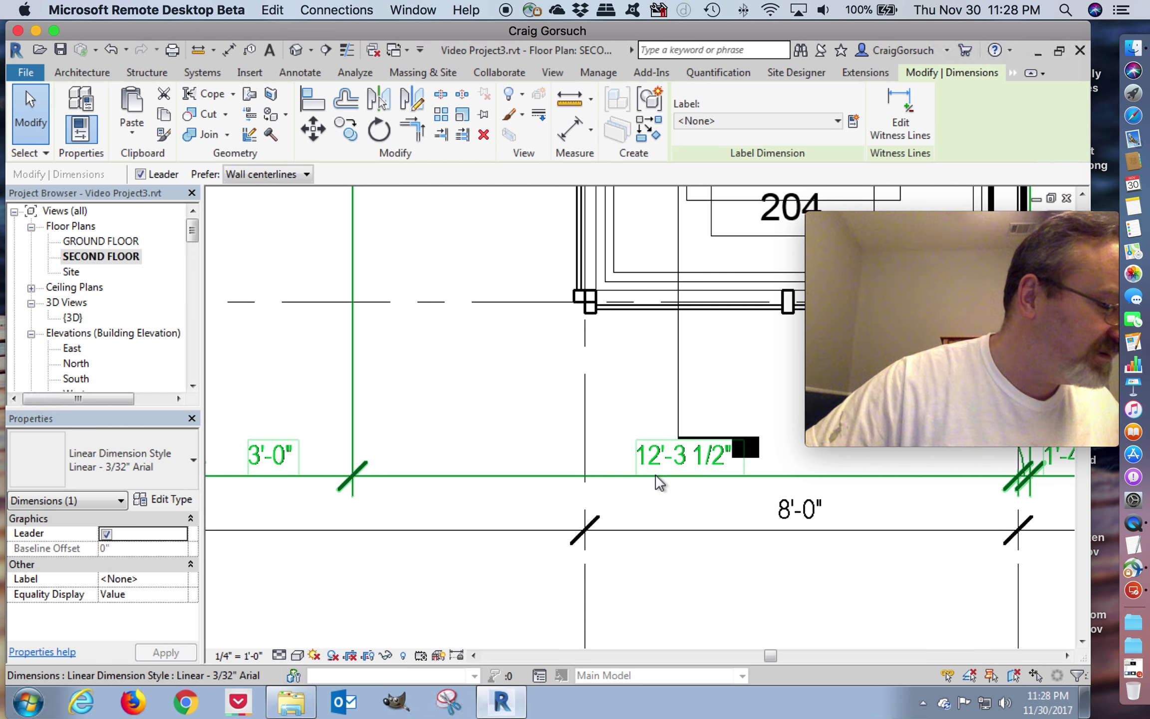
left_click(659, 482)
middle_click_drag(624, 505, 528, 541)
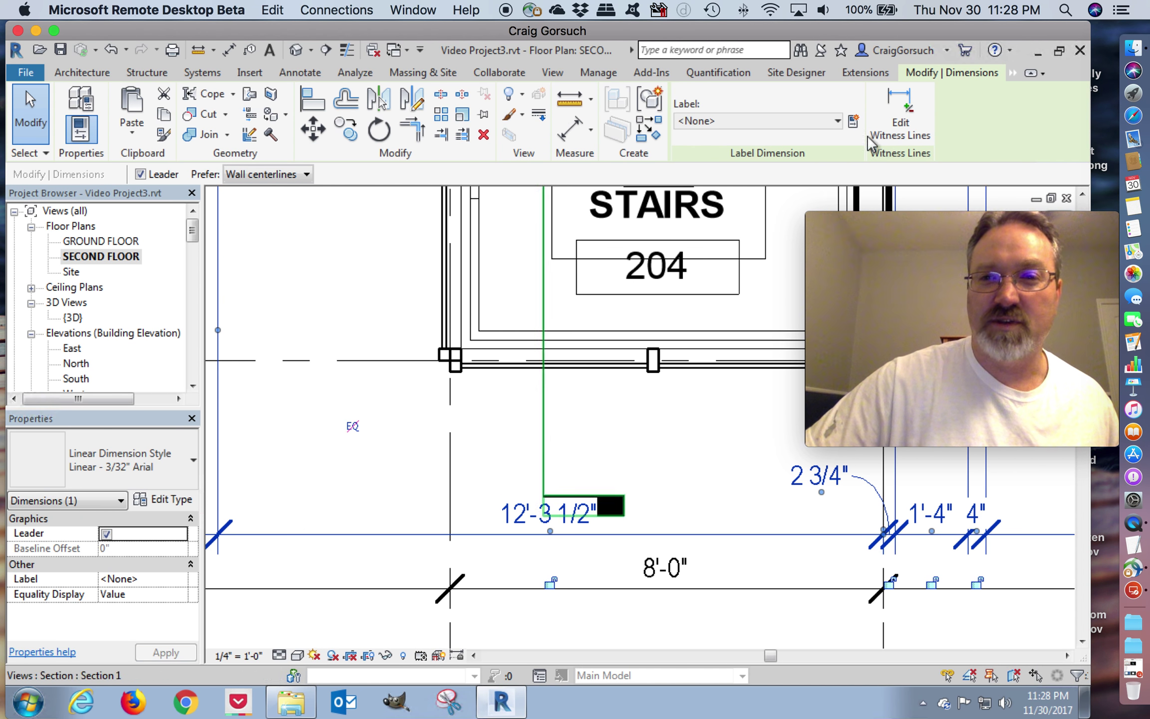
left_click(911, 119)
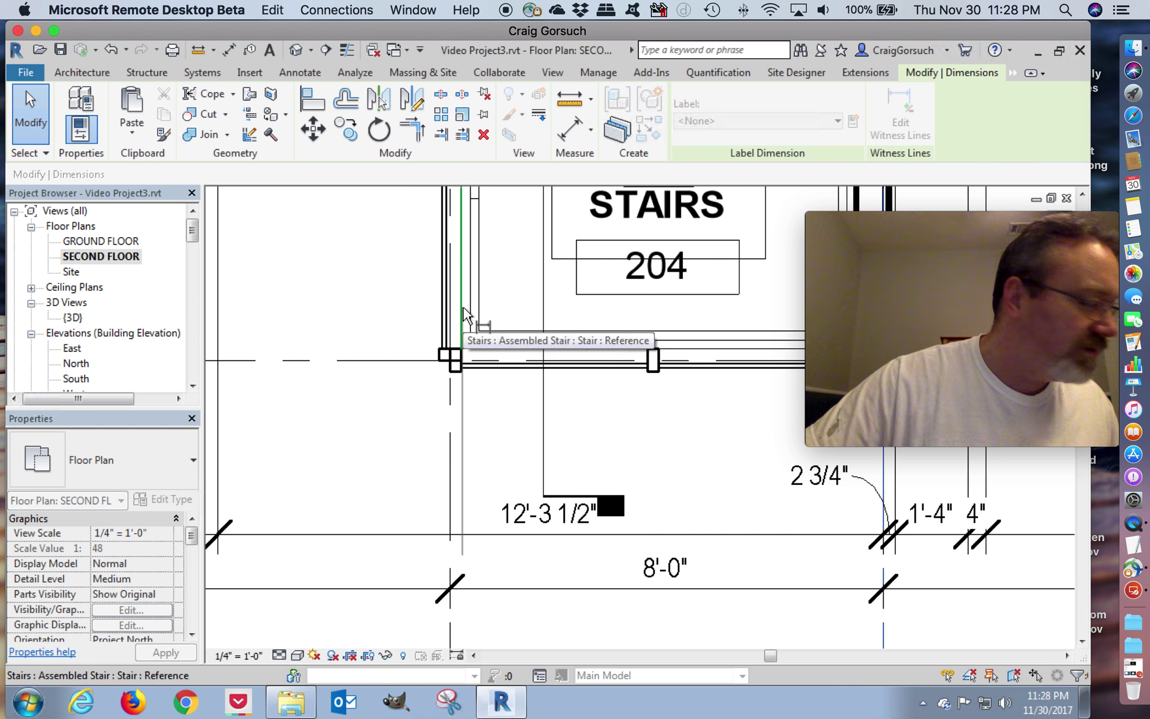
left_click(465, 315)
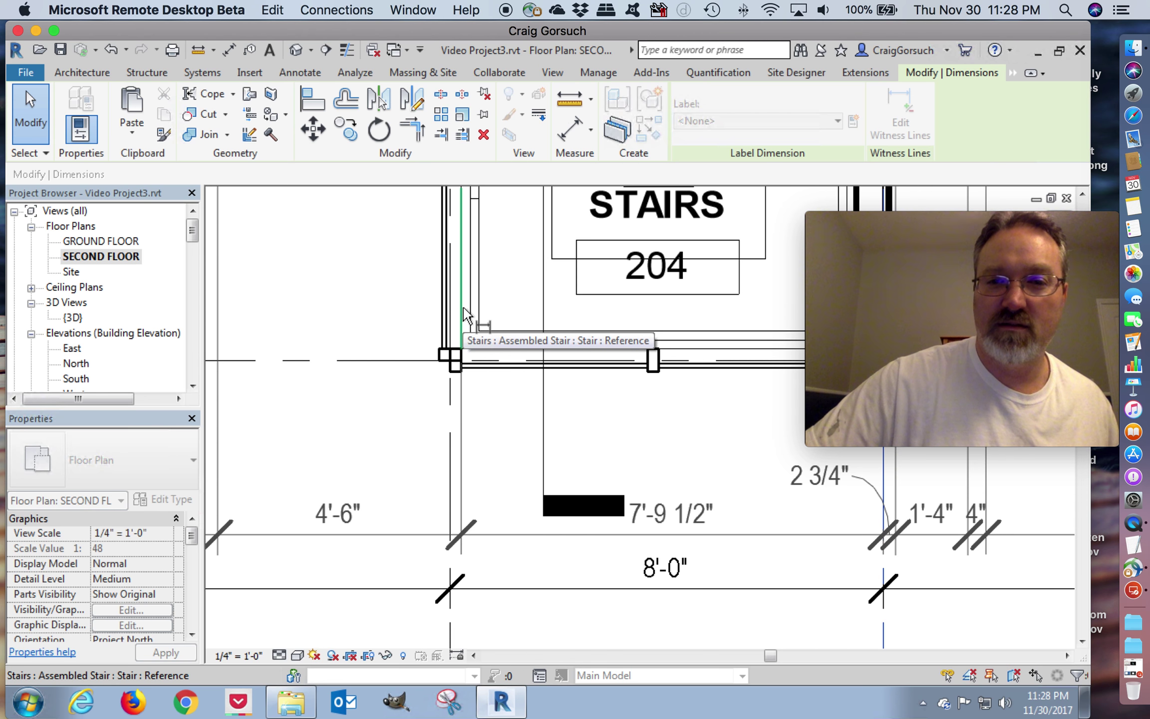
left_click(392, 297)
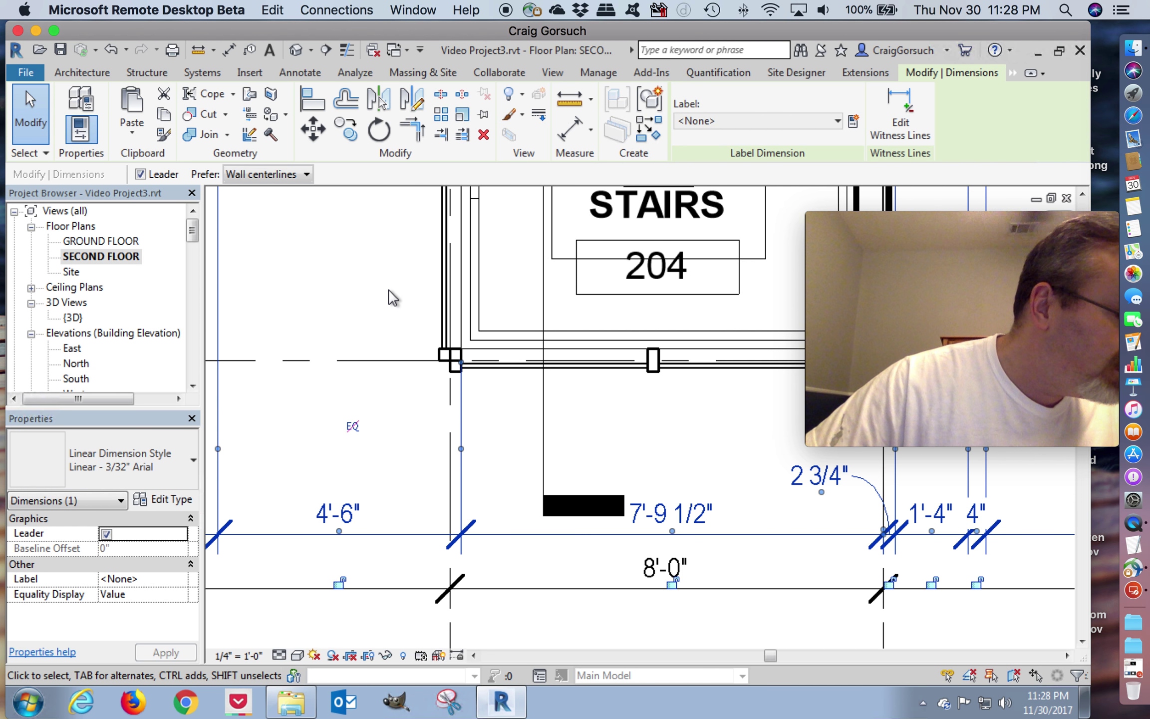
Step: Add a witness line at the inner face of the stair's east wall to the same dimension string
key("Escape")
middle_click_drag(872, 330, 684, 356)
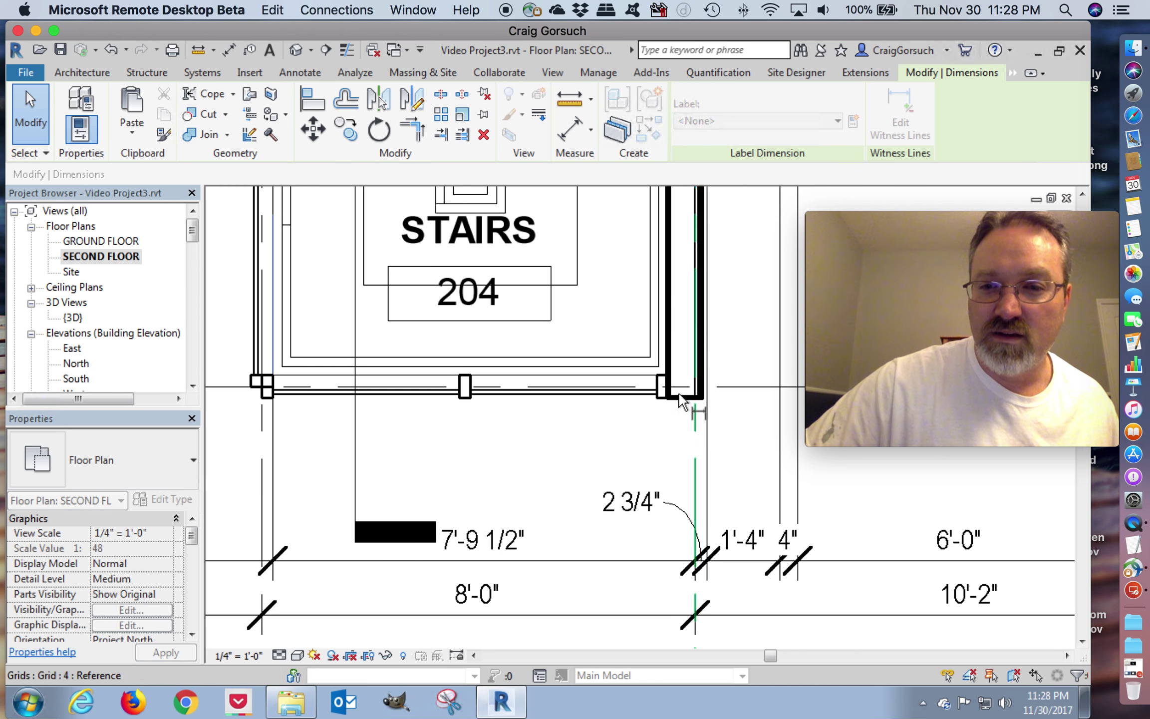
left_click(669, 341)
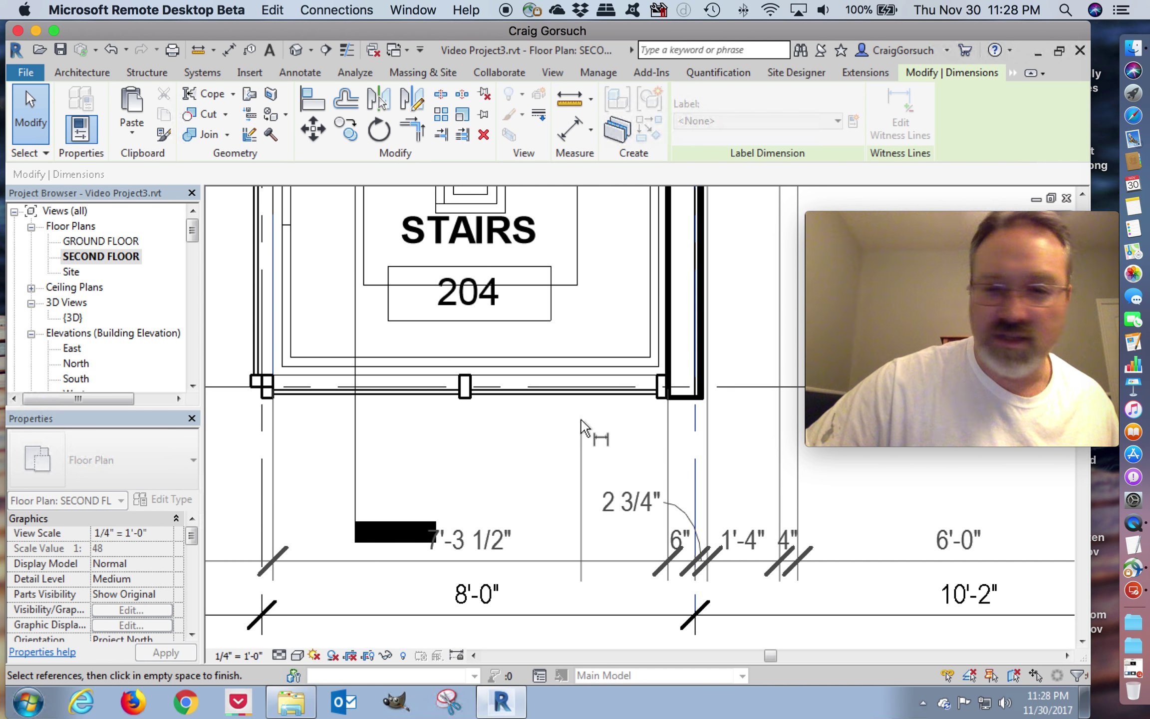
middle_click_drag(582, 428, 612, 429)
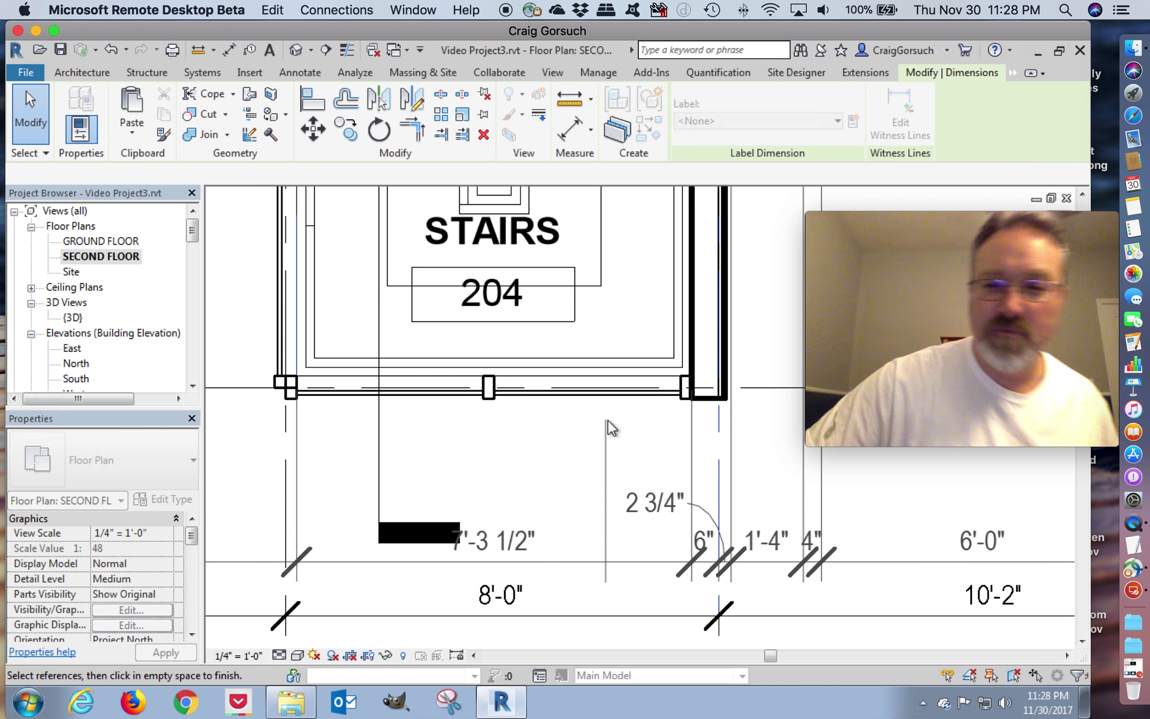
left_click(610, 428)
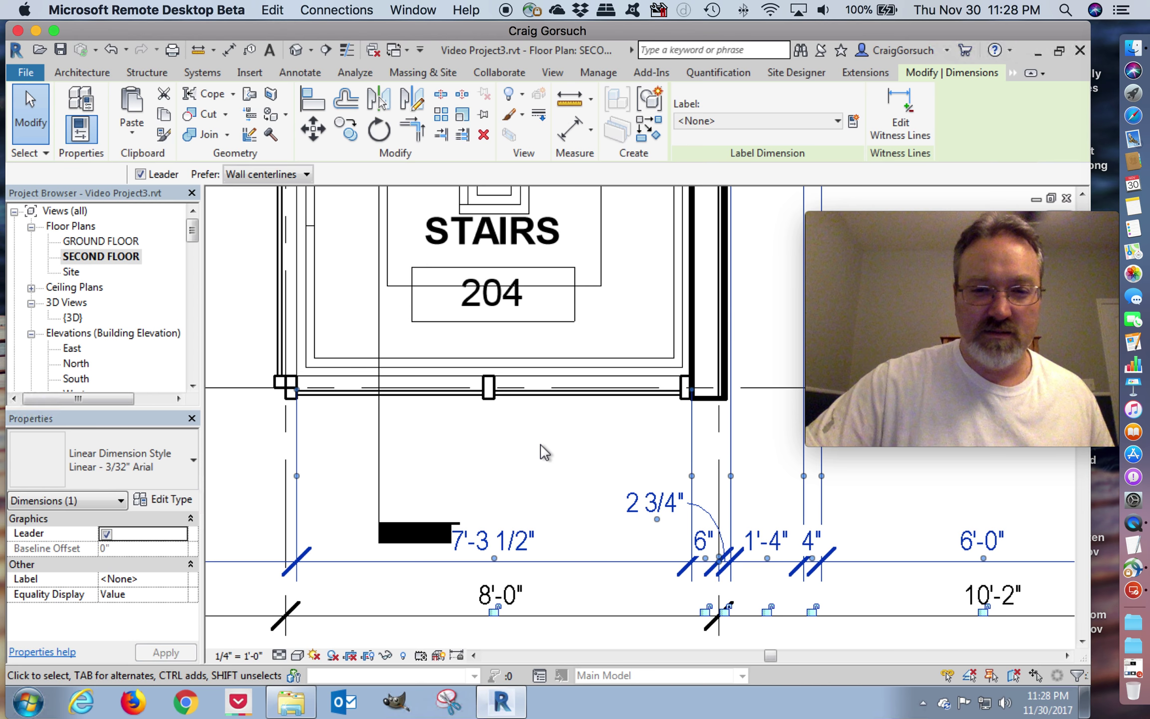
left_click(545, 452)
Step: Open the GROUND FLOOR plan and examine the dimension strings below the stairs and entry
double_click(100, 243)
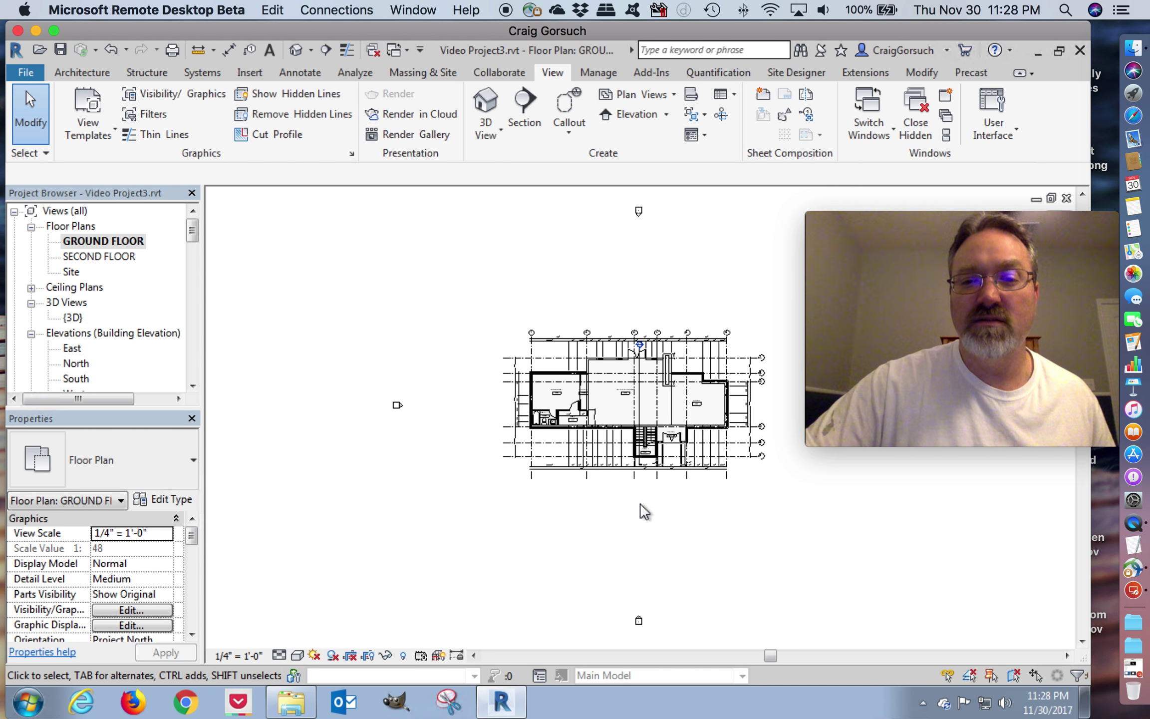
scroll(647, 470, "up", 1)
scroll(646, 471, "up", 5)
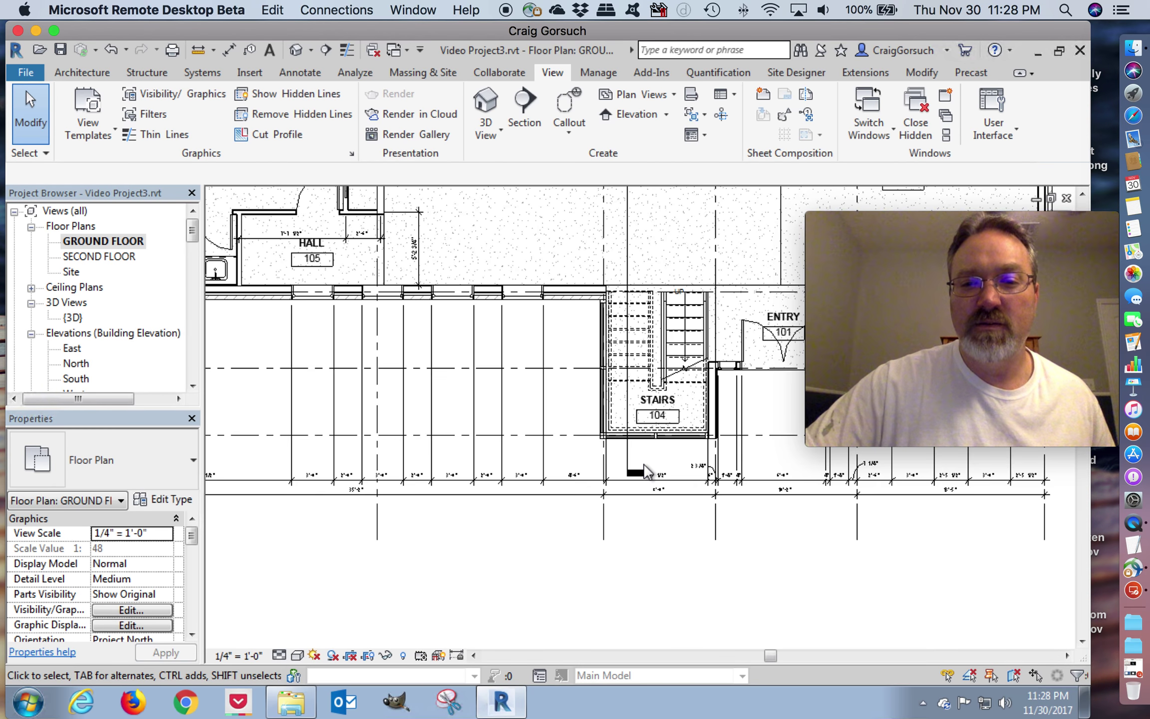
scroll(675, 503, "down", 5)
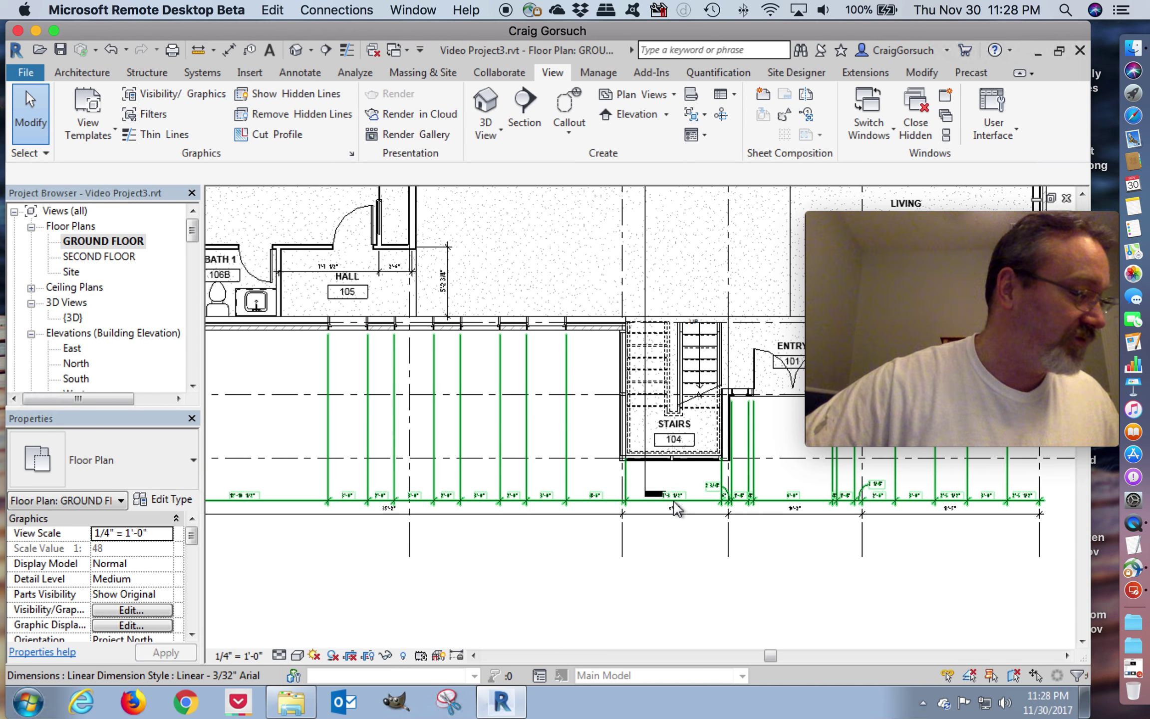
scroll(676, 508, "down", 1)
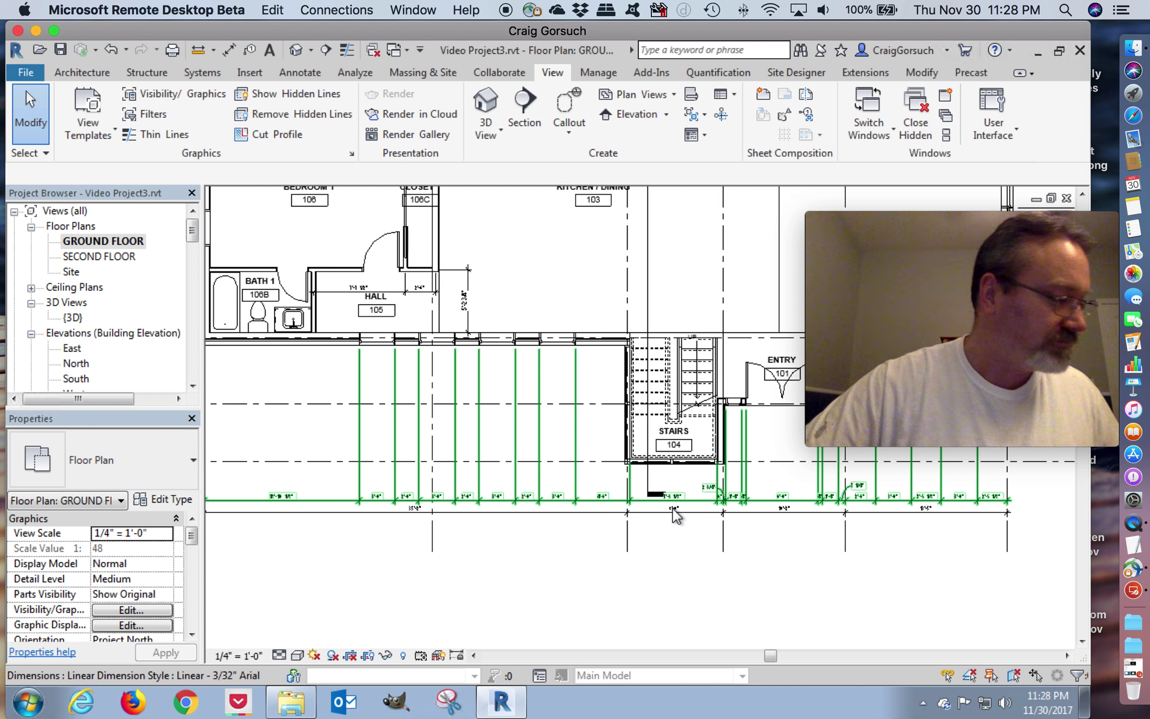
scroll(675, 514, "down", 1)
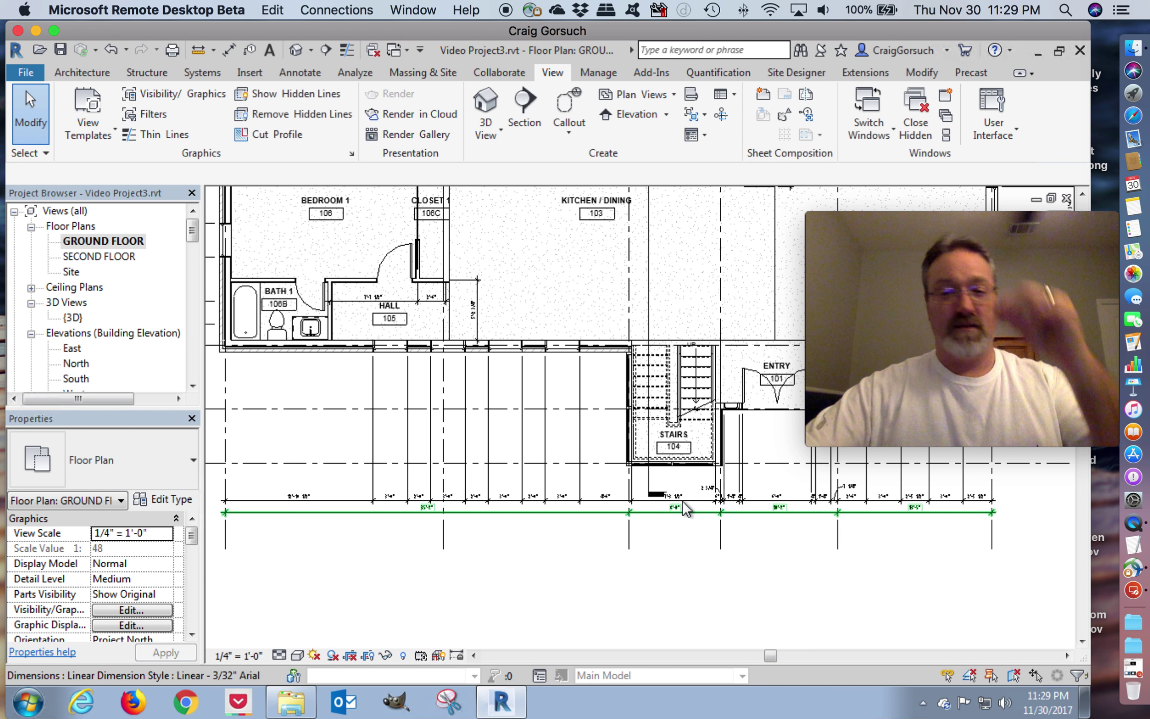
scroll(672, 559, "up", 2)
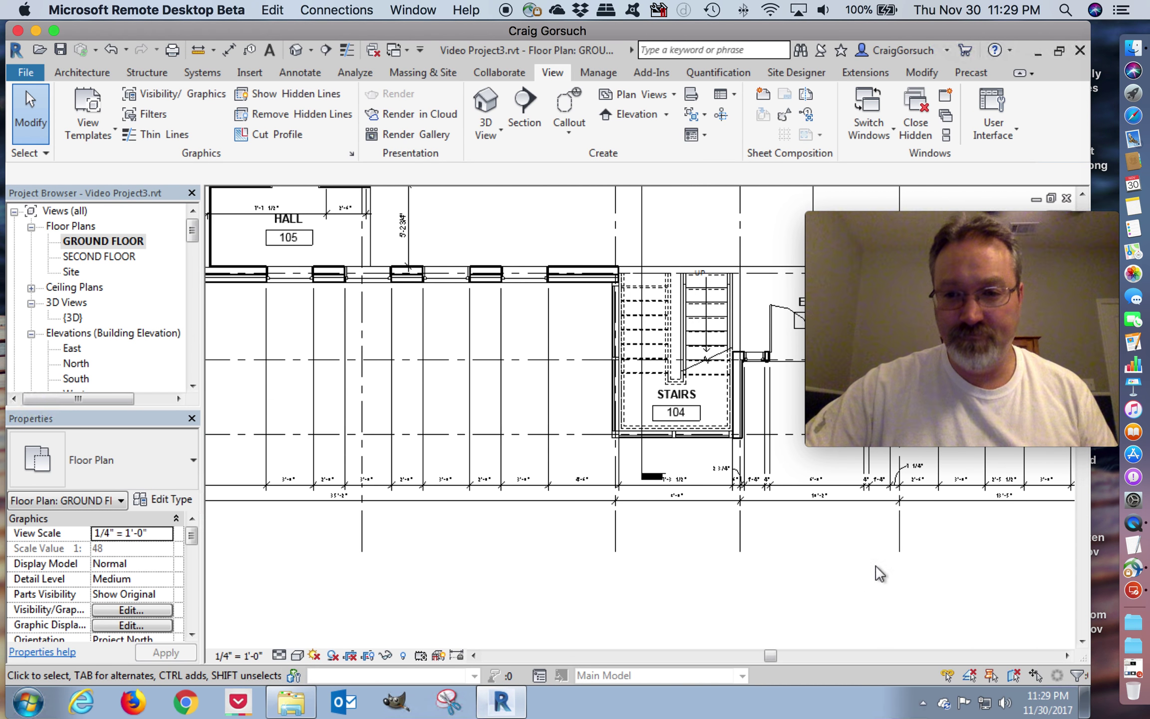
middle_click_drag(575, 608, 492, 575)
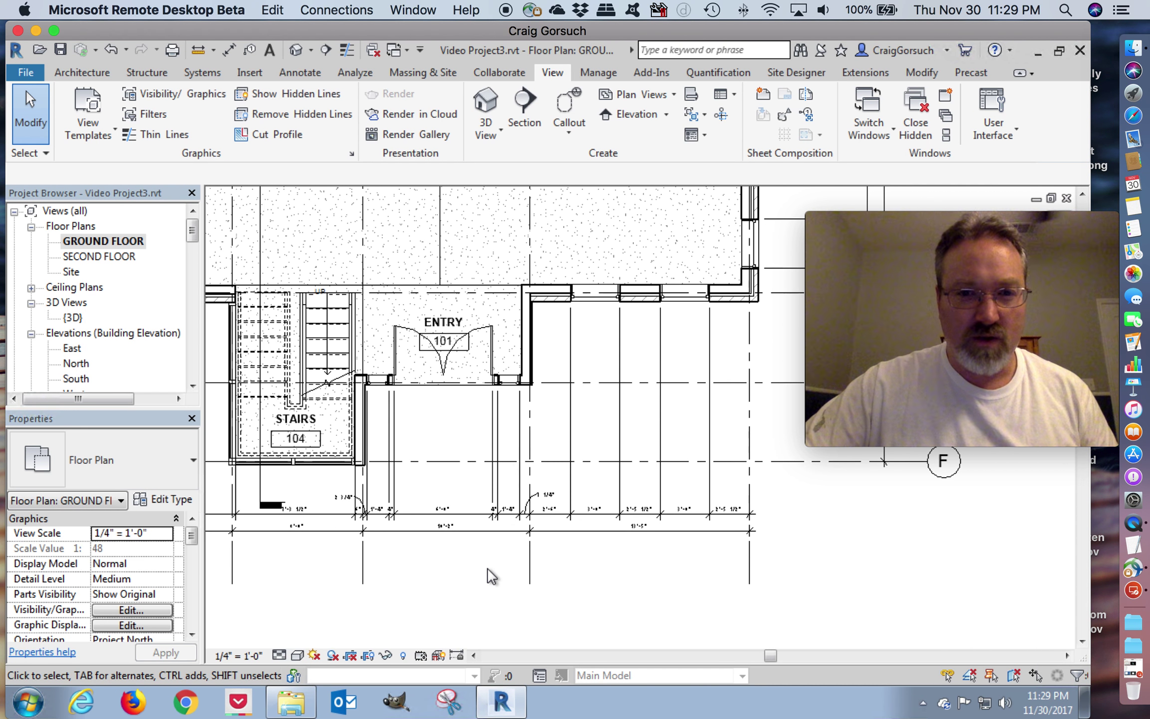
Step: Return to the SECOND FLOOR plan and review the dimensions from the stairs and Bedroom 2 across to Bedroom 3
double_click(100, 257)
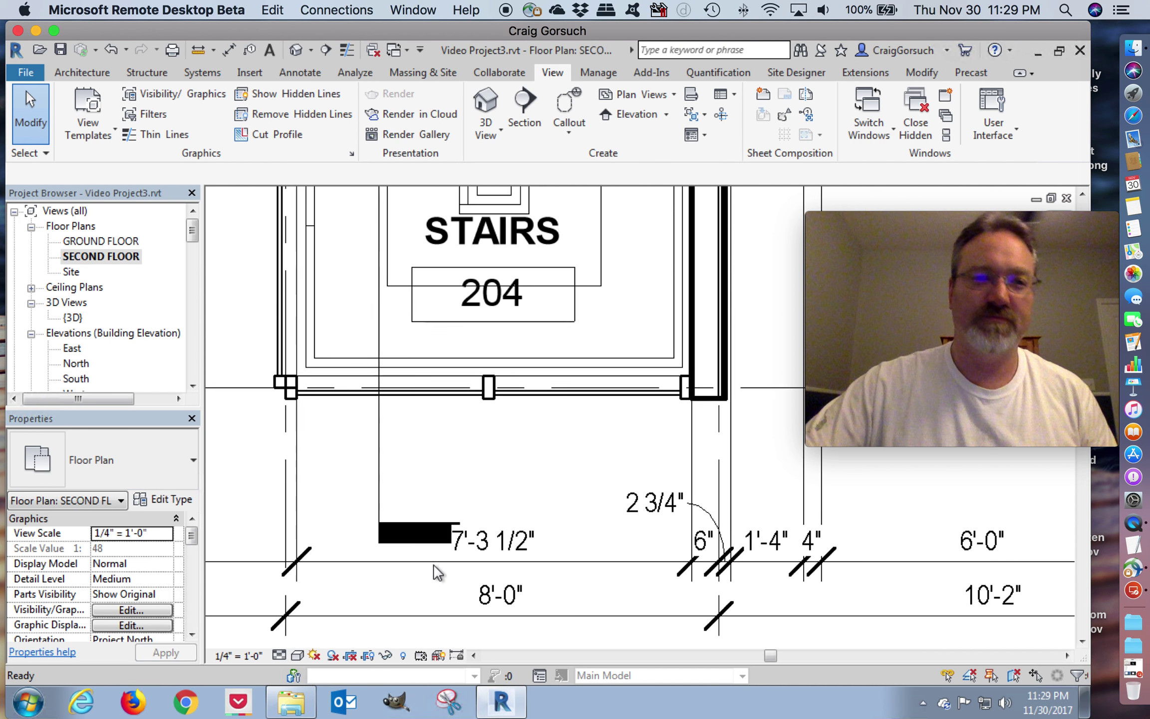
scroll(533, 547, "down", 2)
middle_click_drag(826, 555, 358, 624)
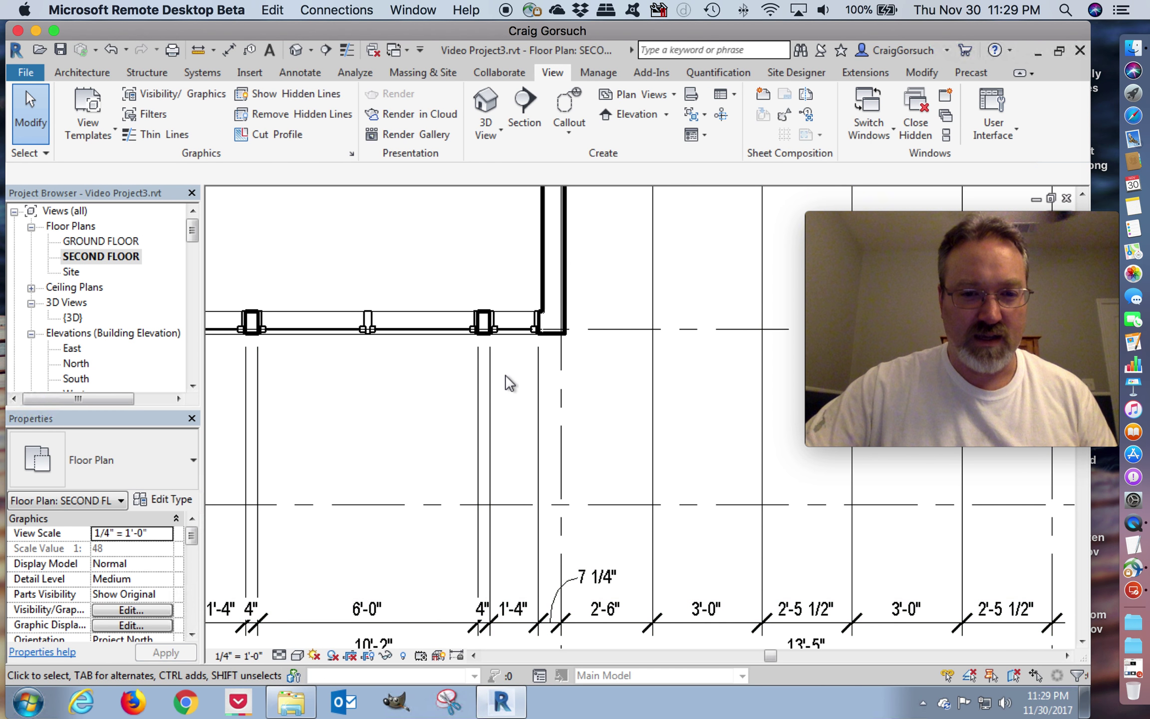
middle_click_drag(631, 430, 640, 510)
scroll(647, 506, "down", 3)
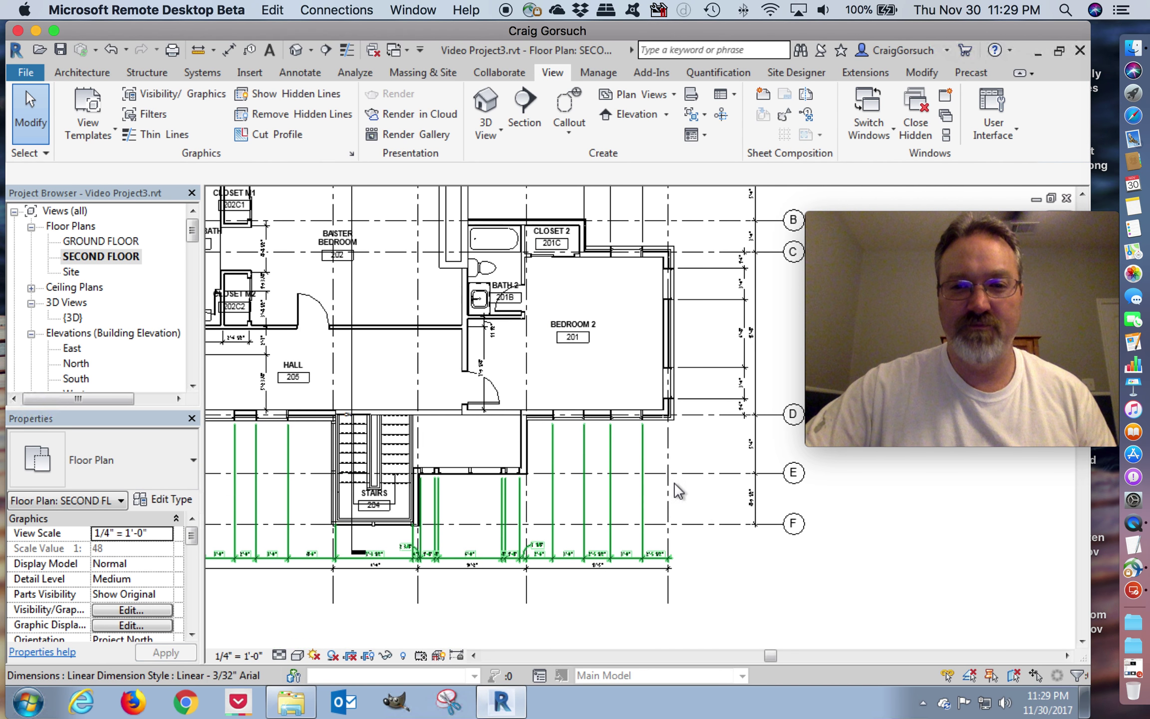
middle_click_drag(554, 458, 991, 566)
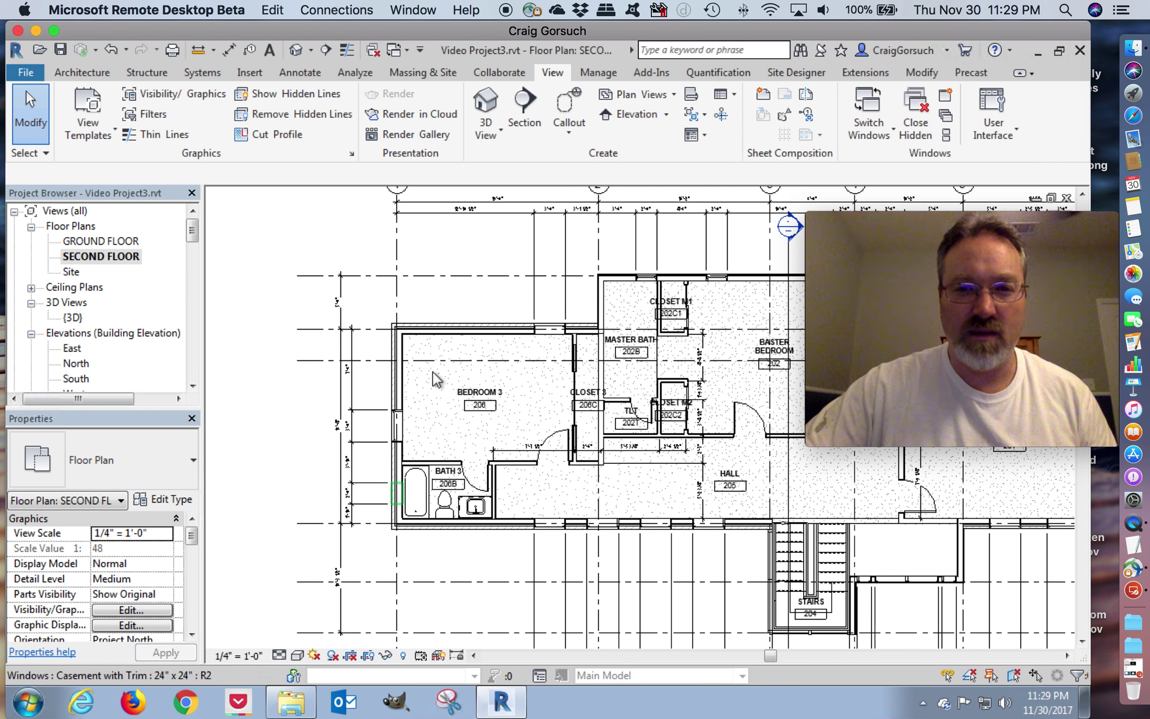
middle_click_drag(497, 349, 415, 416)
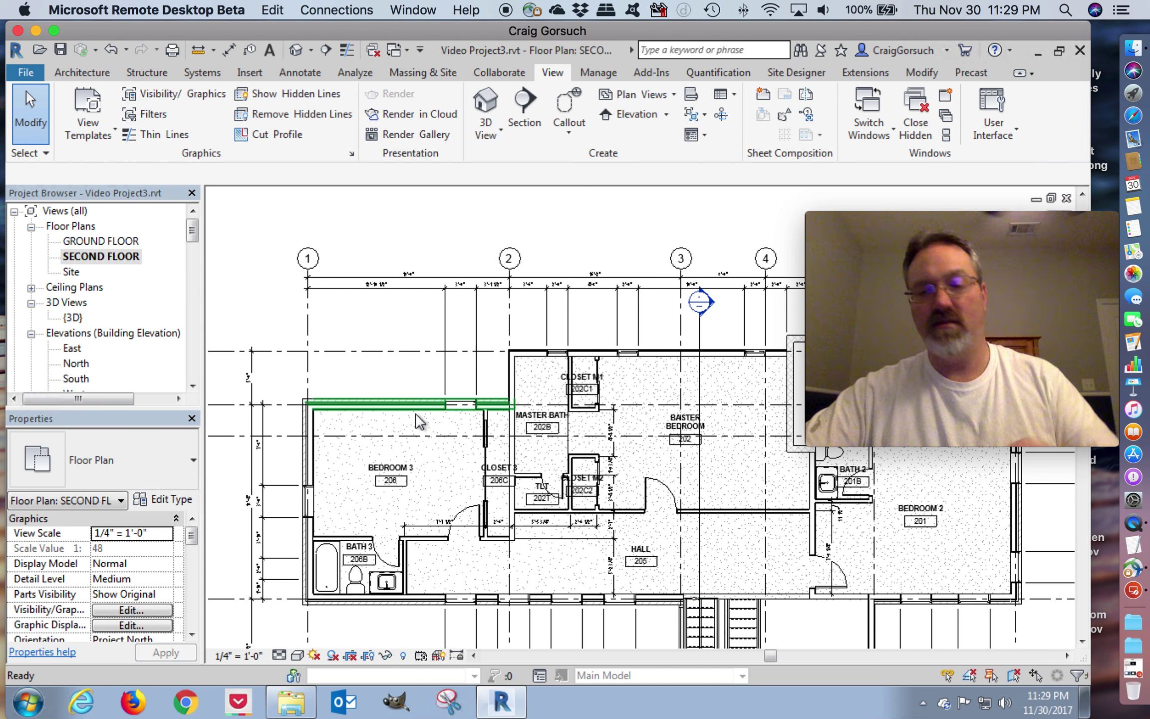
Step: Move the west elevation marker 35' horizontally toward the building
middle_click(421, 401)
middle_click(421, 401)
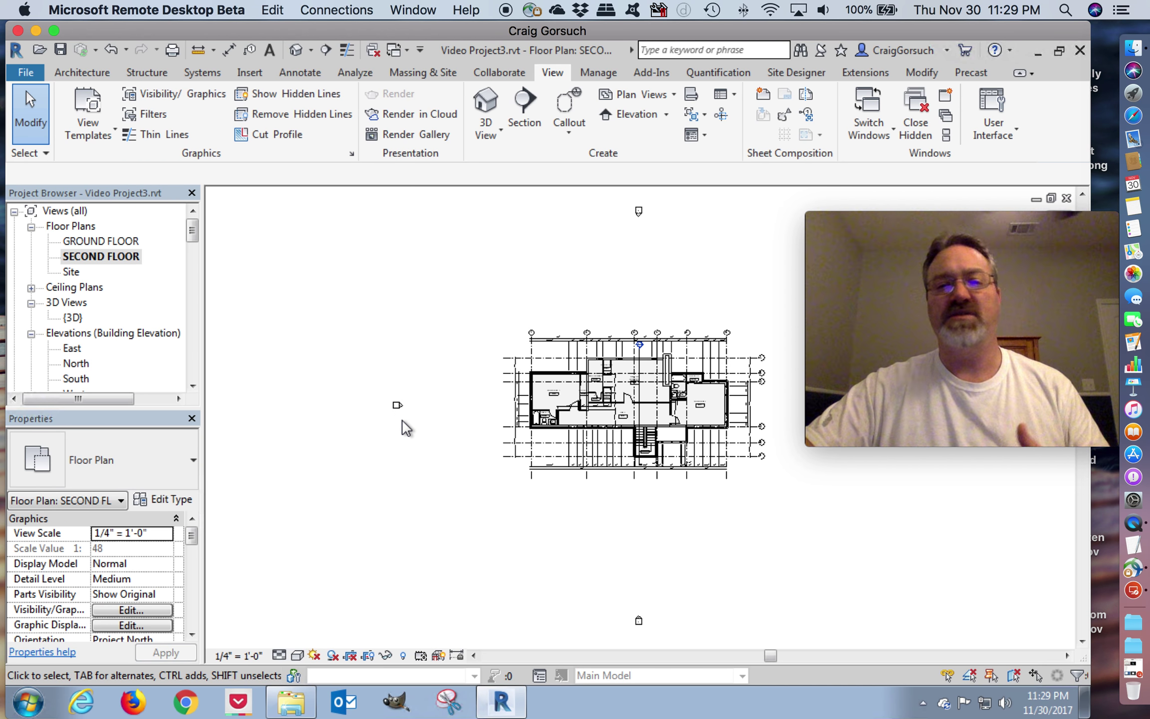
left_click(398, 405)
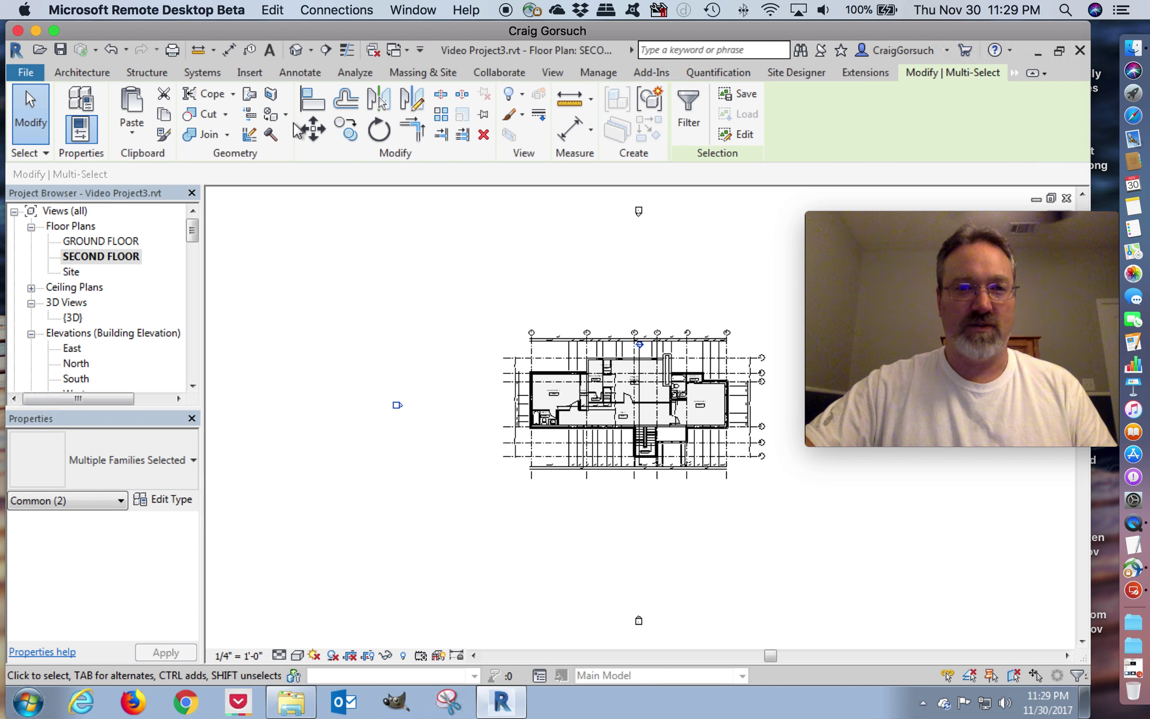
key("m")
key("v")
left_click(403, 426)
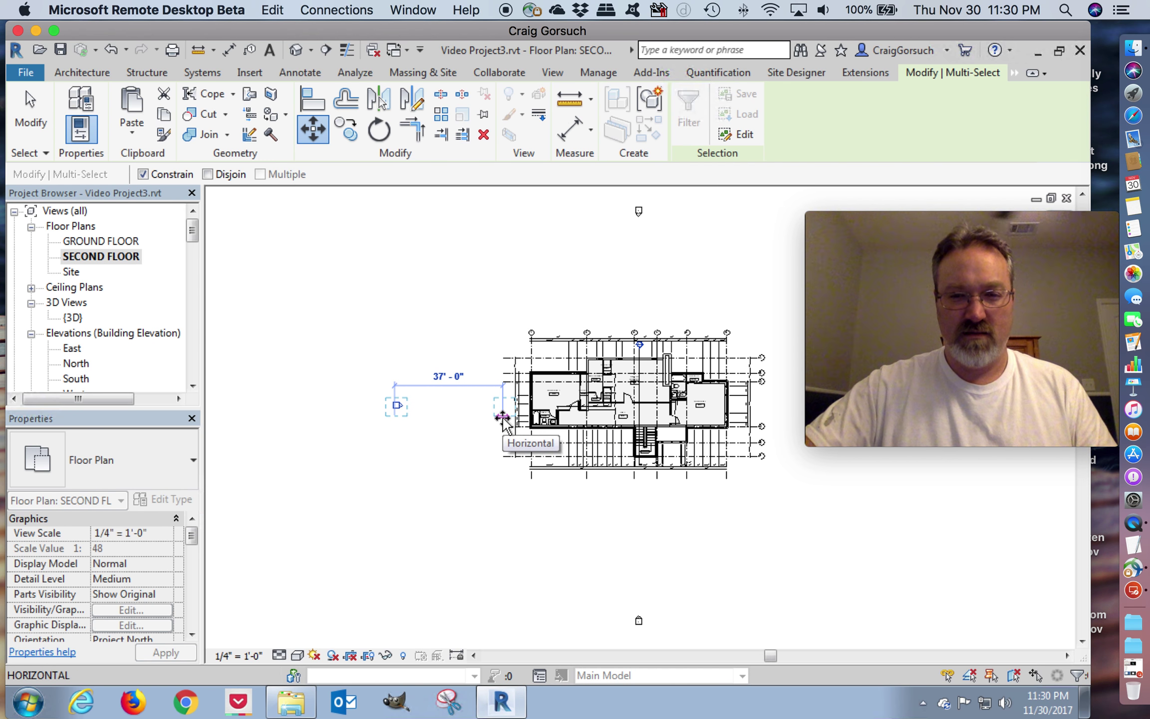
type("36")
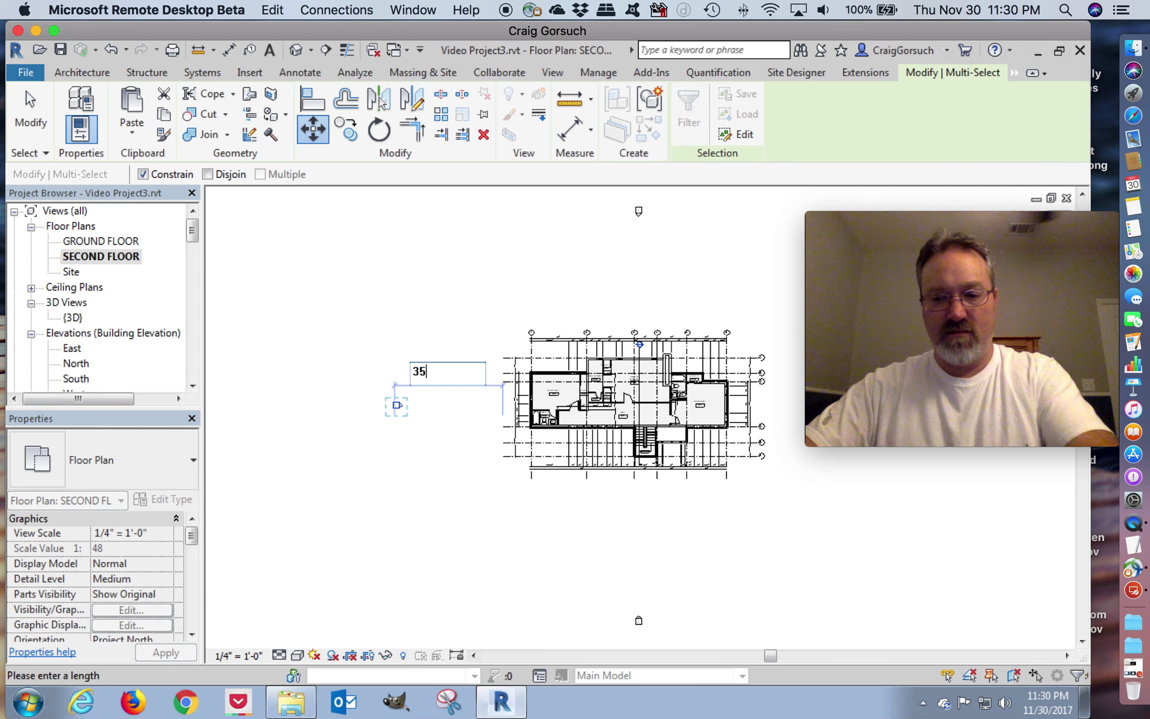
key("Return")
middle_click_drag(516, 430, 357, 437)
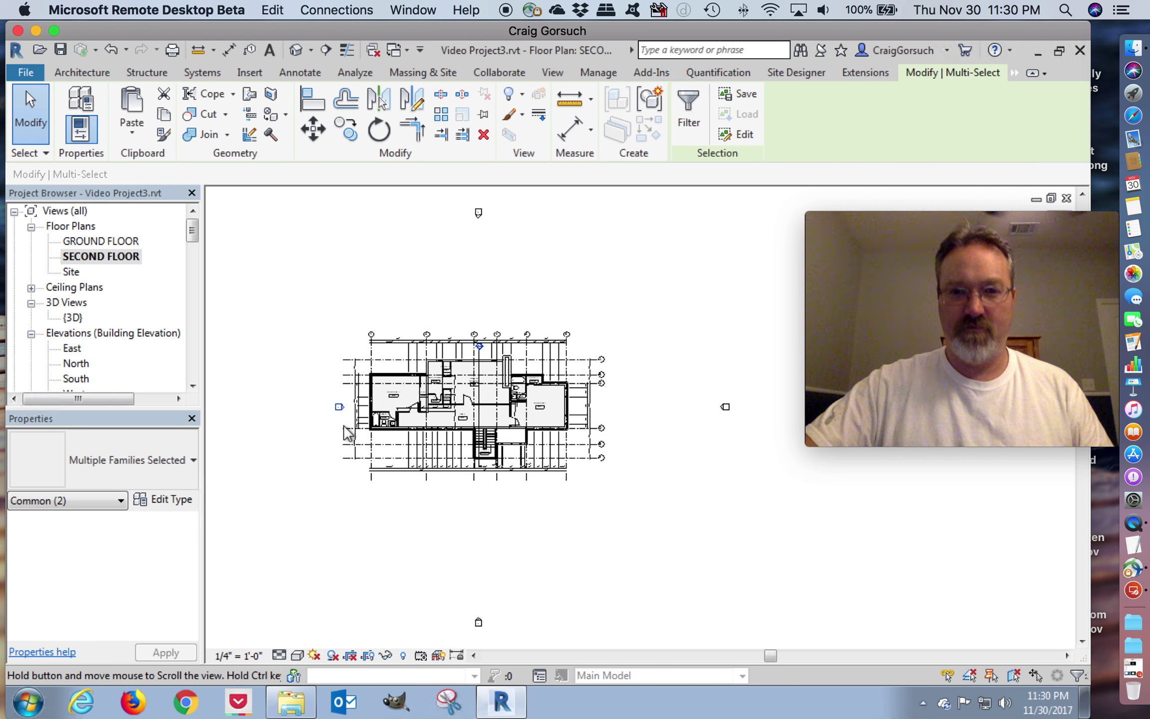
Step: Move the east elevation marker 42'-6" horizontally toward the building
left_click(737, 400)
left_click(740, 400)
key("m")
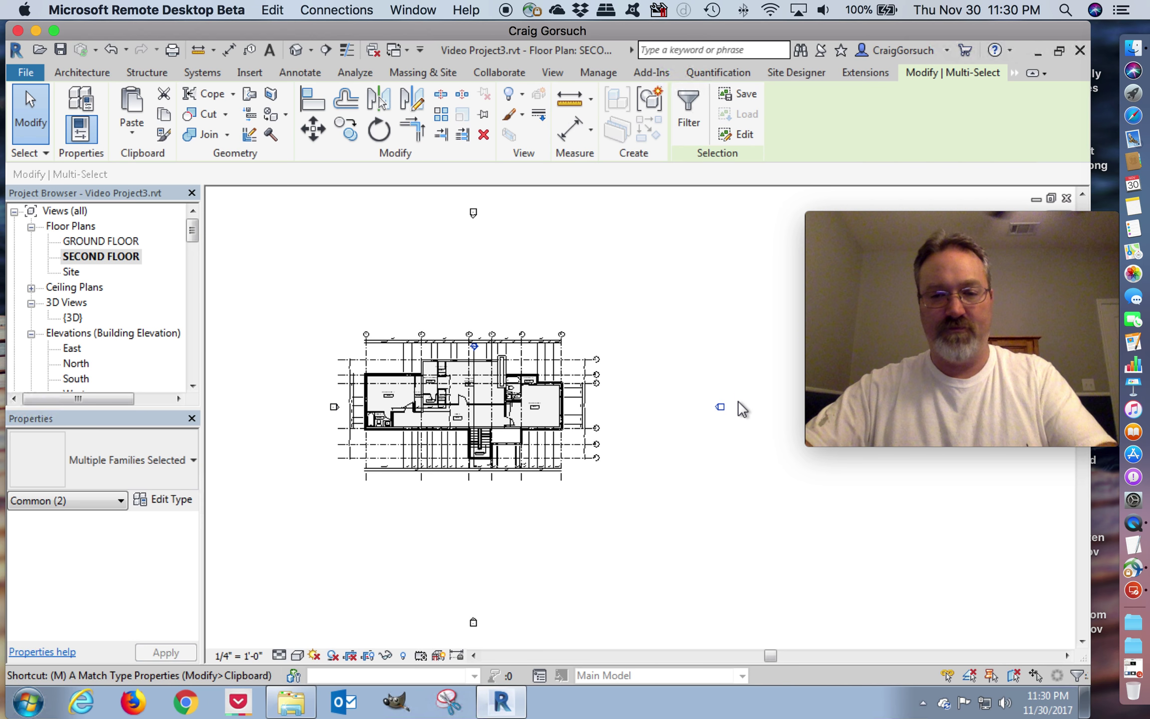
key("v")
left_click(632, 502)
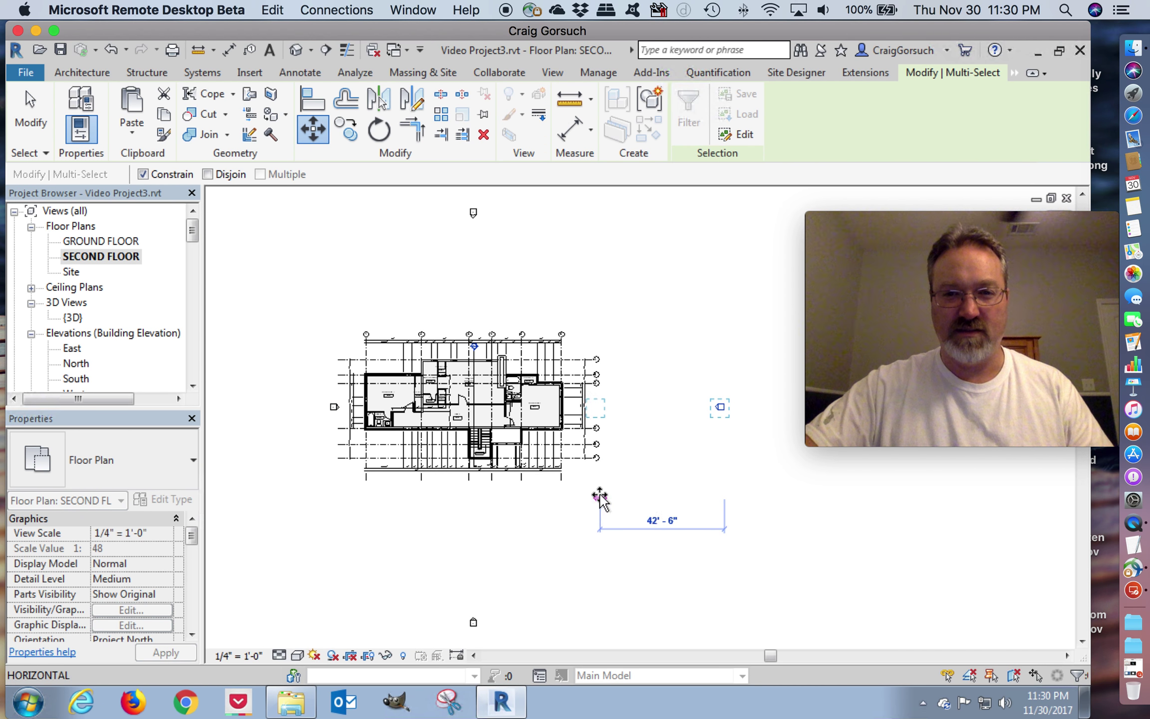
left_click(601, 500)
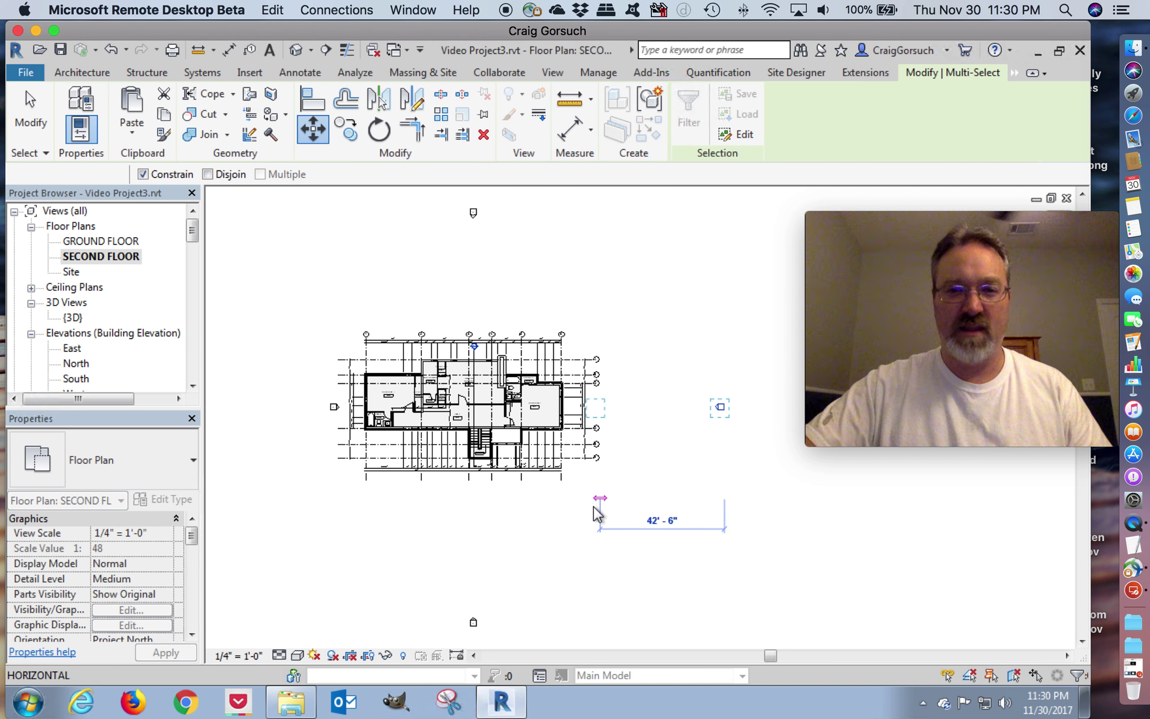
Step: Move the north elevation marker 39'-0" straight down toward the building
left_click(473, 216)
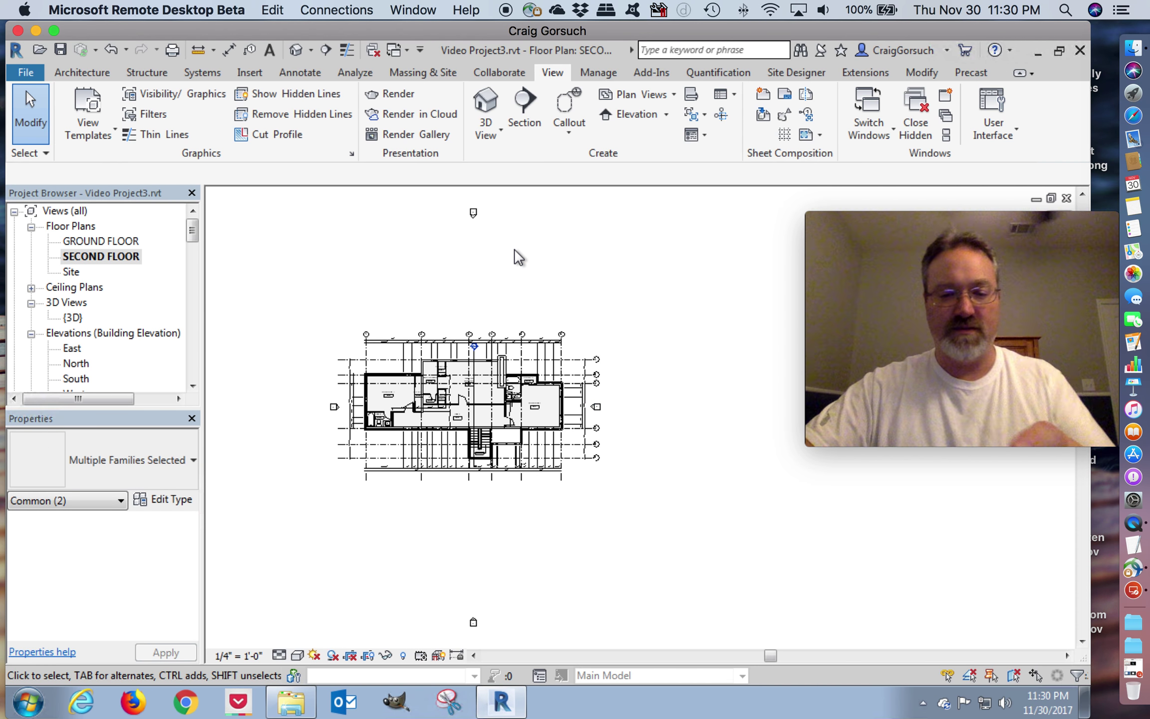
key("m")
key("v")
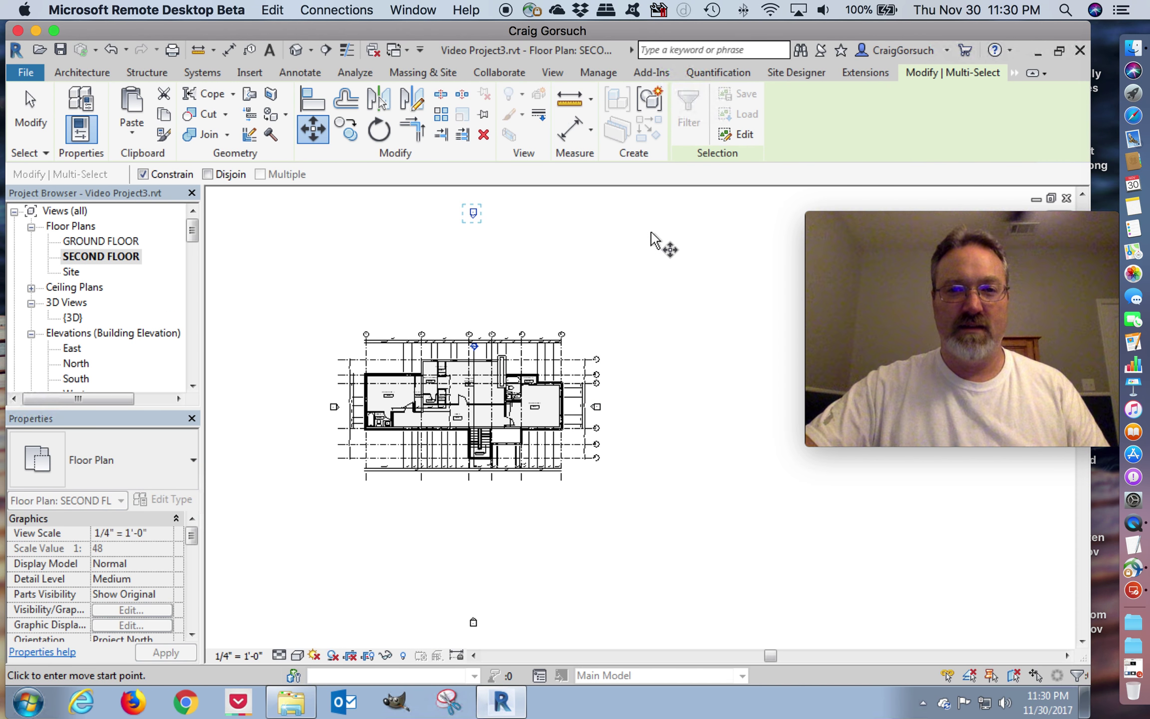
left_click(655, 218)
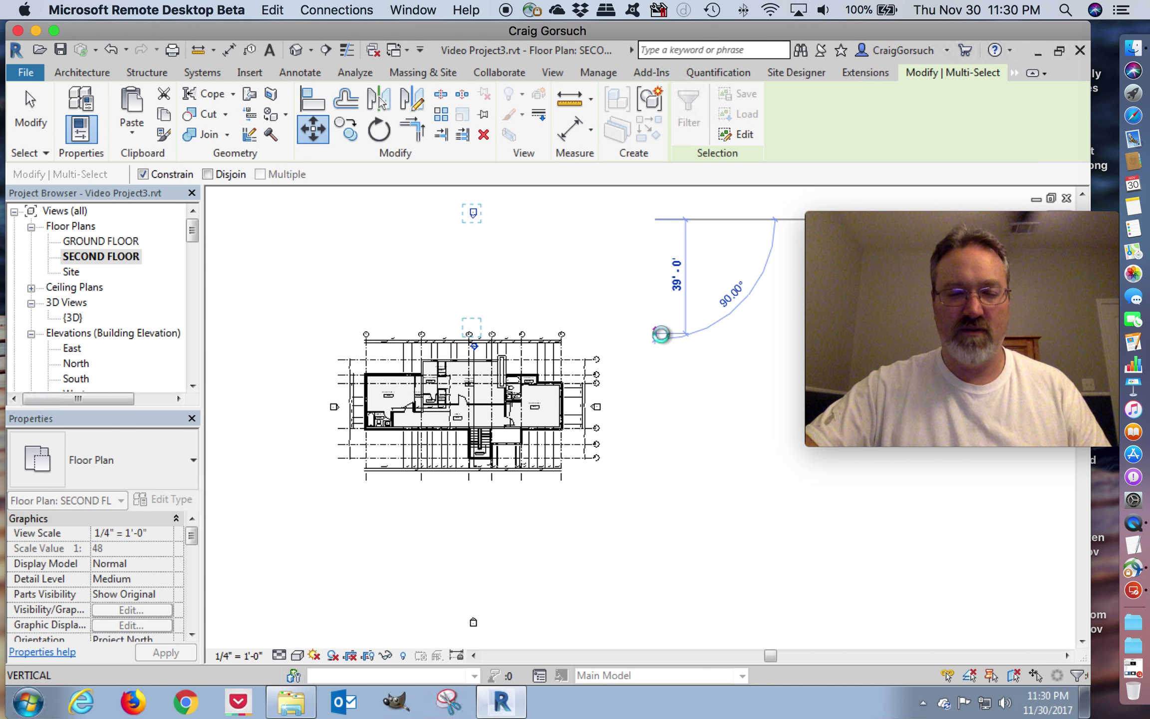
left_click(660, 332)
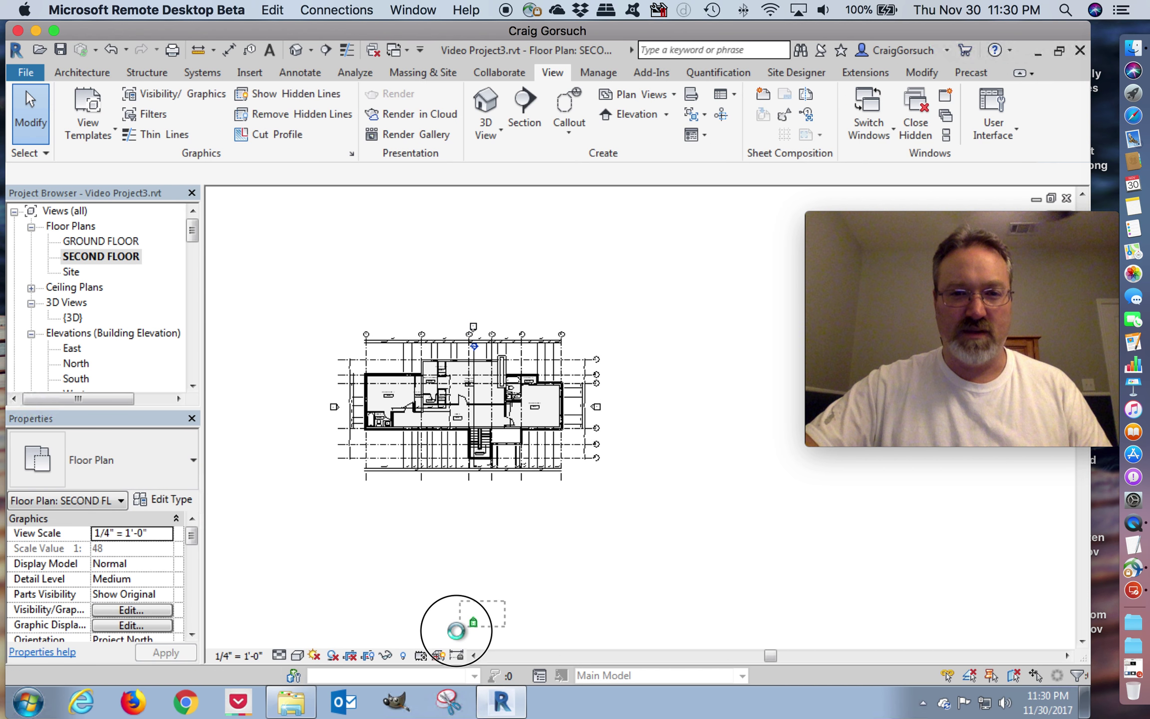
Step: Move the south elevation marker up toward the building, to the dimension strings below the stairs
key("m")
key("v")
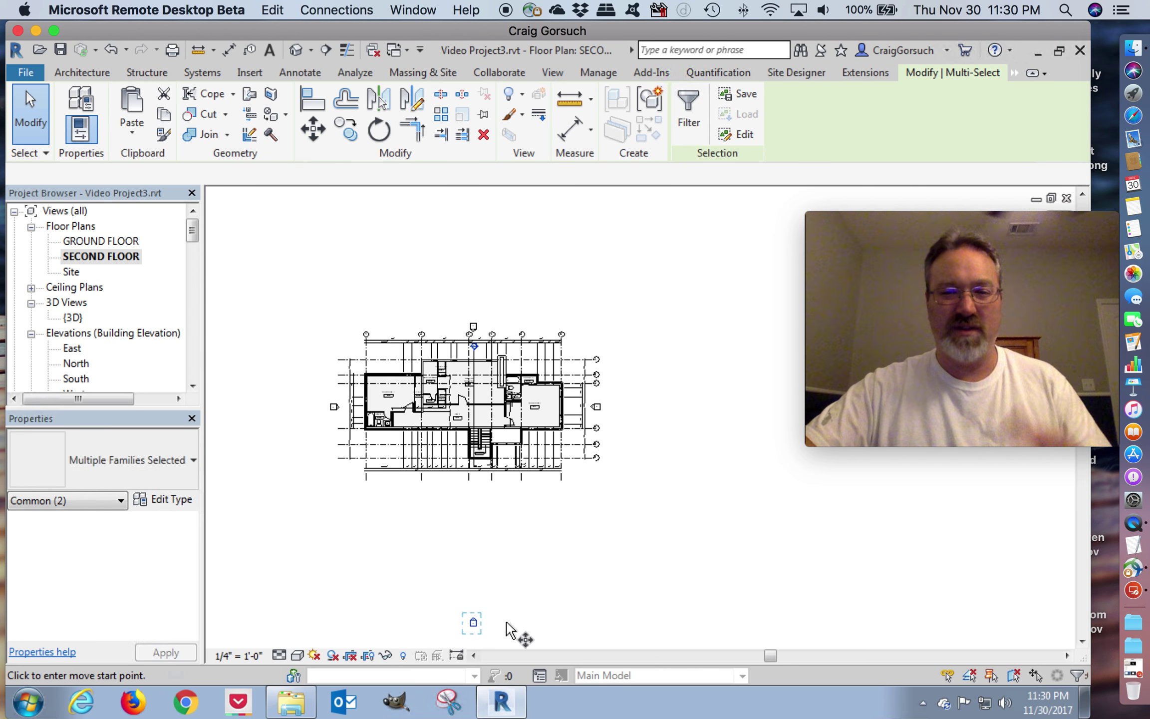
left_click(499, 623)
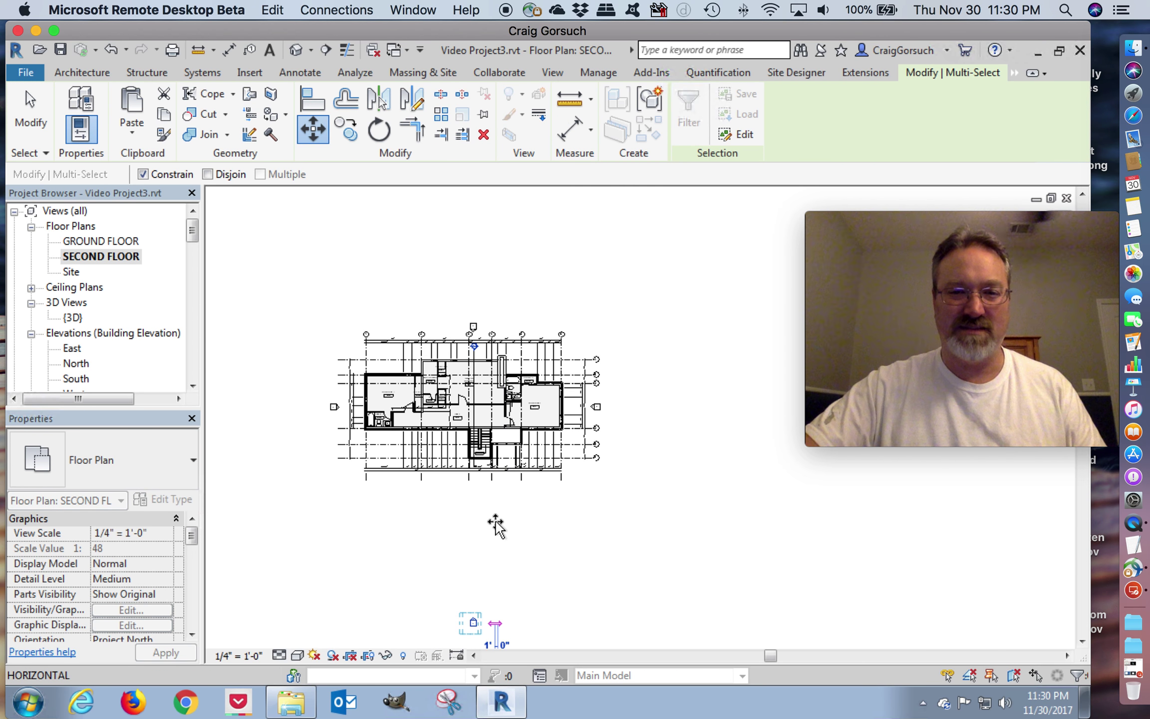
left_click(503, 479)
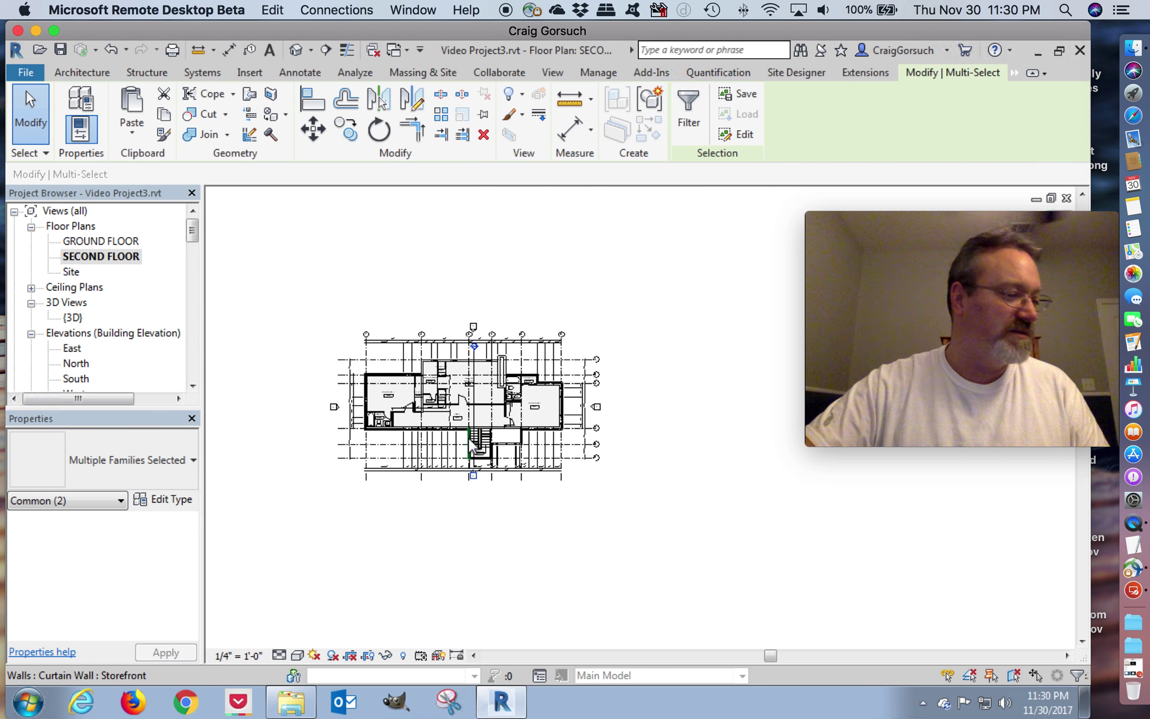
Step: Nudge the south elevation marker down until it clears the overall dimension string below the stairs
scroll(473, 498, "down", 2)
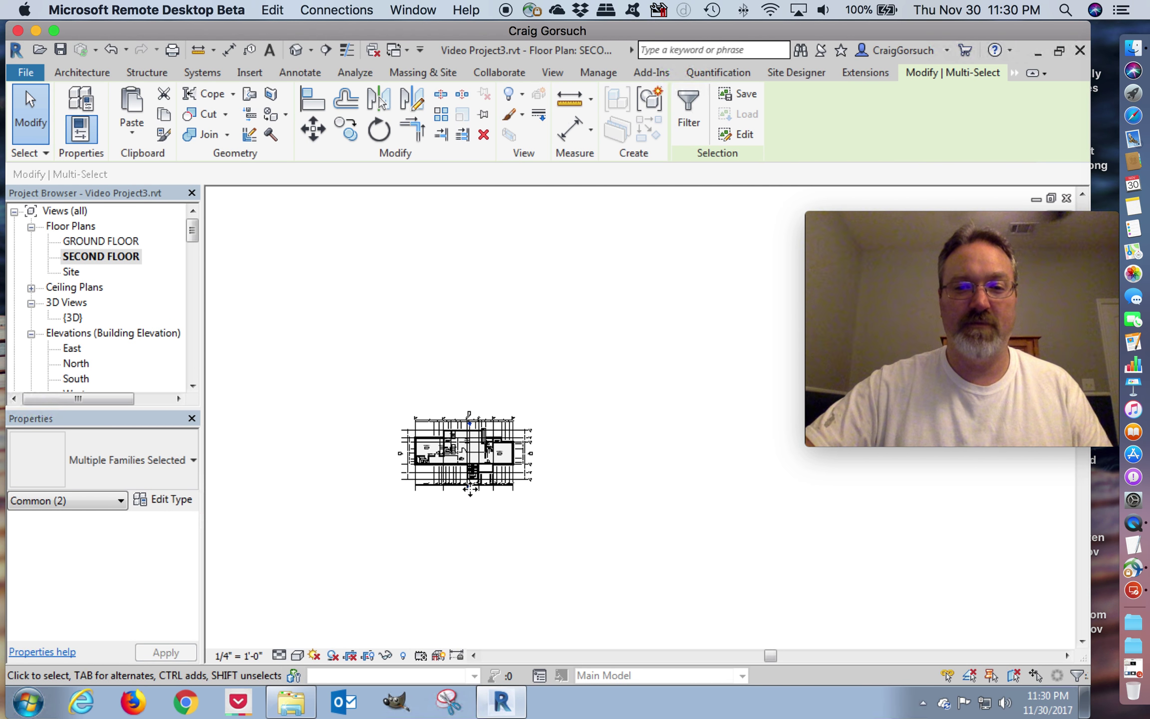
scroll(470, 489, "up", 5)
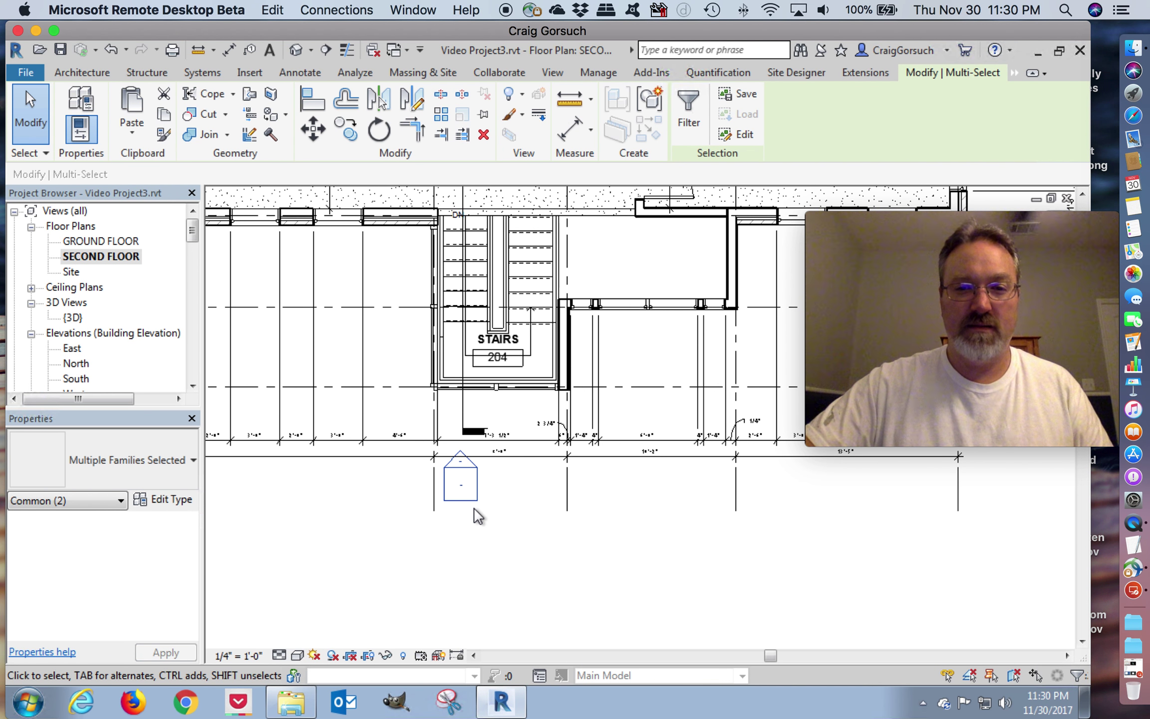
scroll(470, 512, "up", 2)
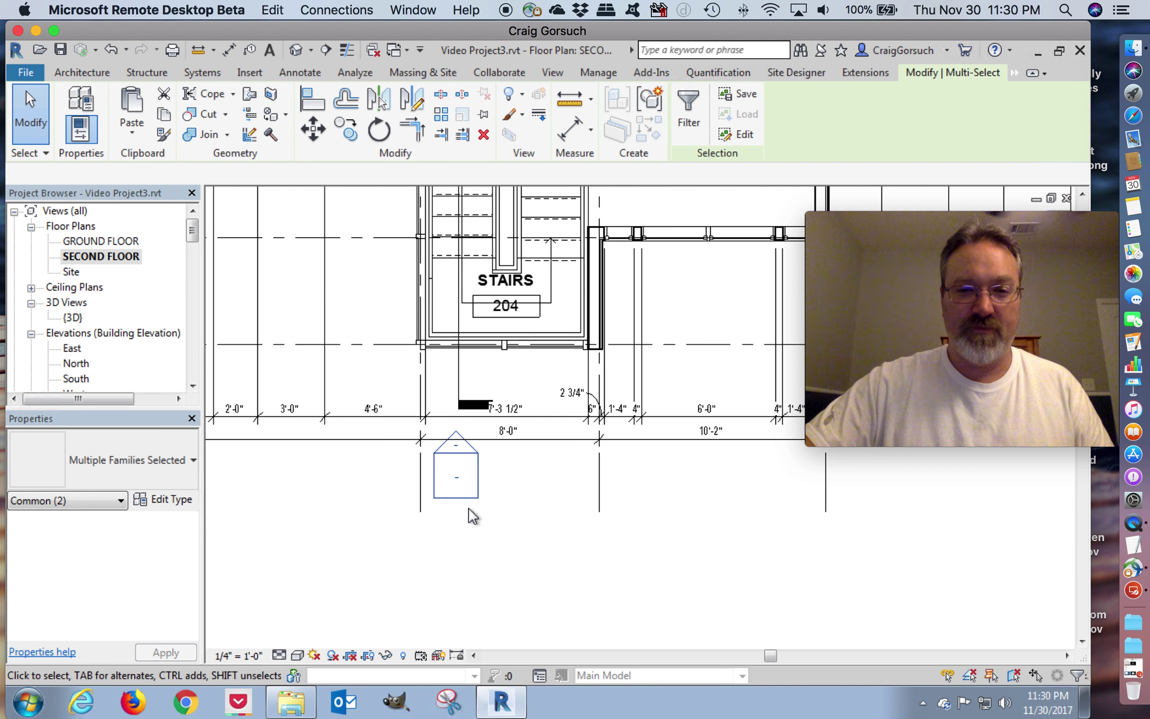
left_click(470, 510)
left_click(470, 533)
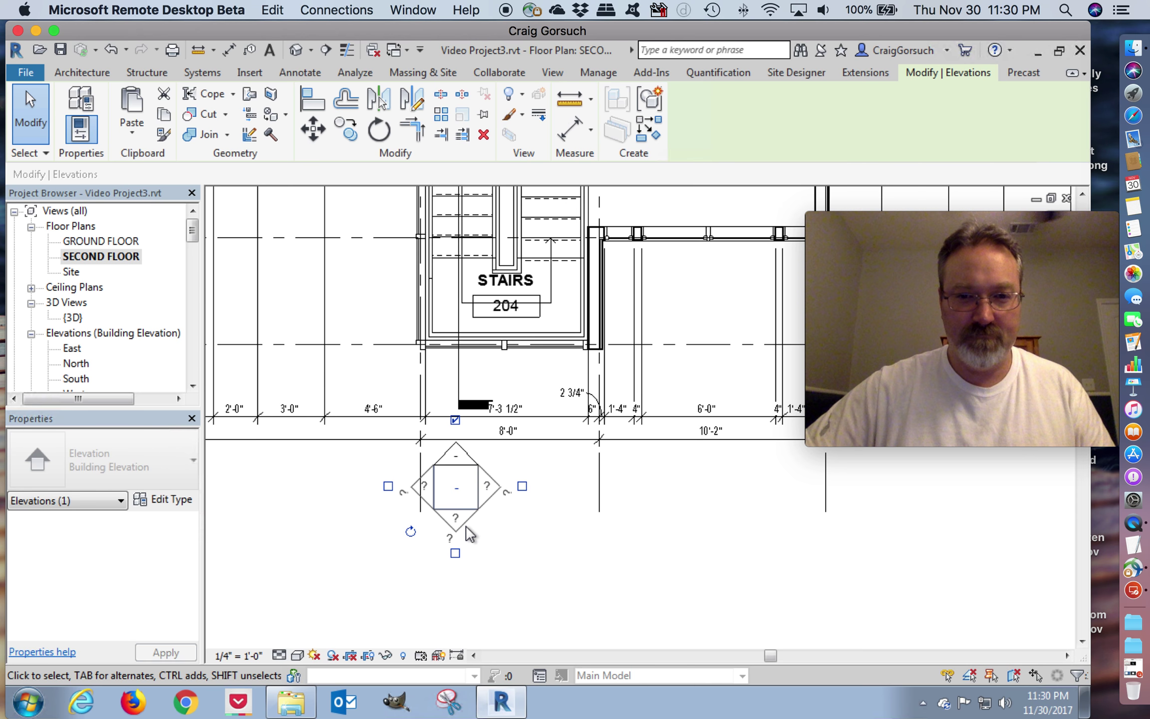
key("Down")
key("Escape")
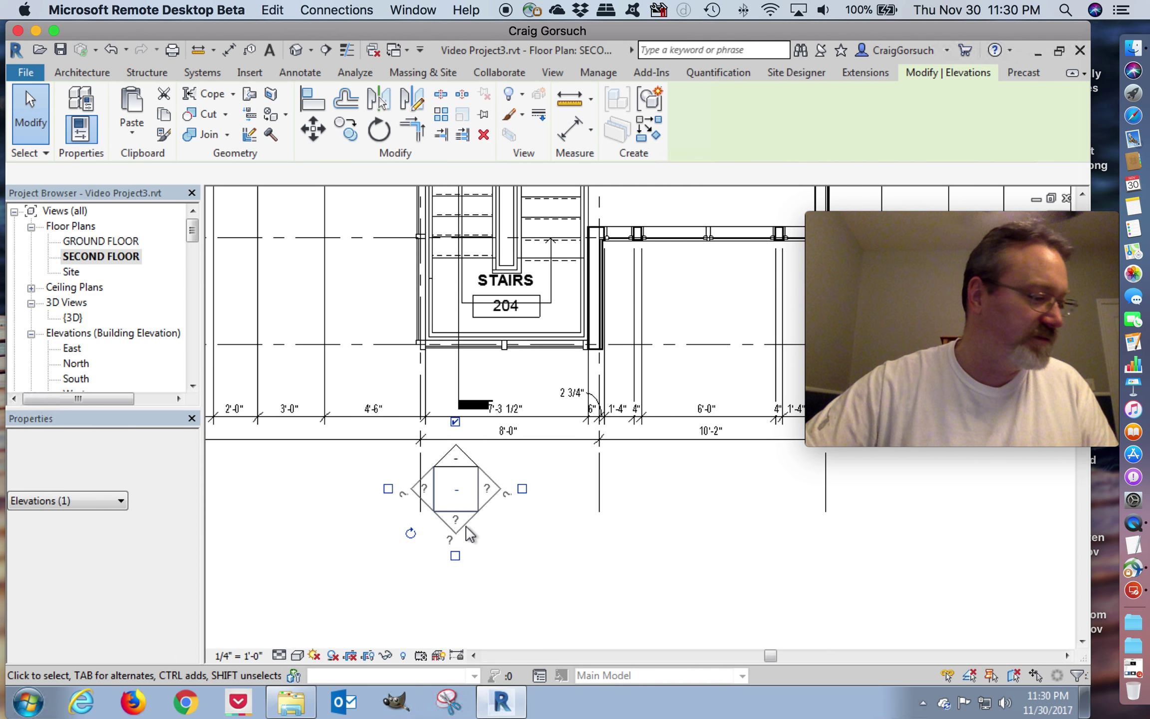
Step: Shift the north elevation marker west and slightly down, placing it between grid bubbles 2 and 3, beside bubble 3
scroll(470, 533, "down", 1)
scroll(469, 533, "down", 4)
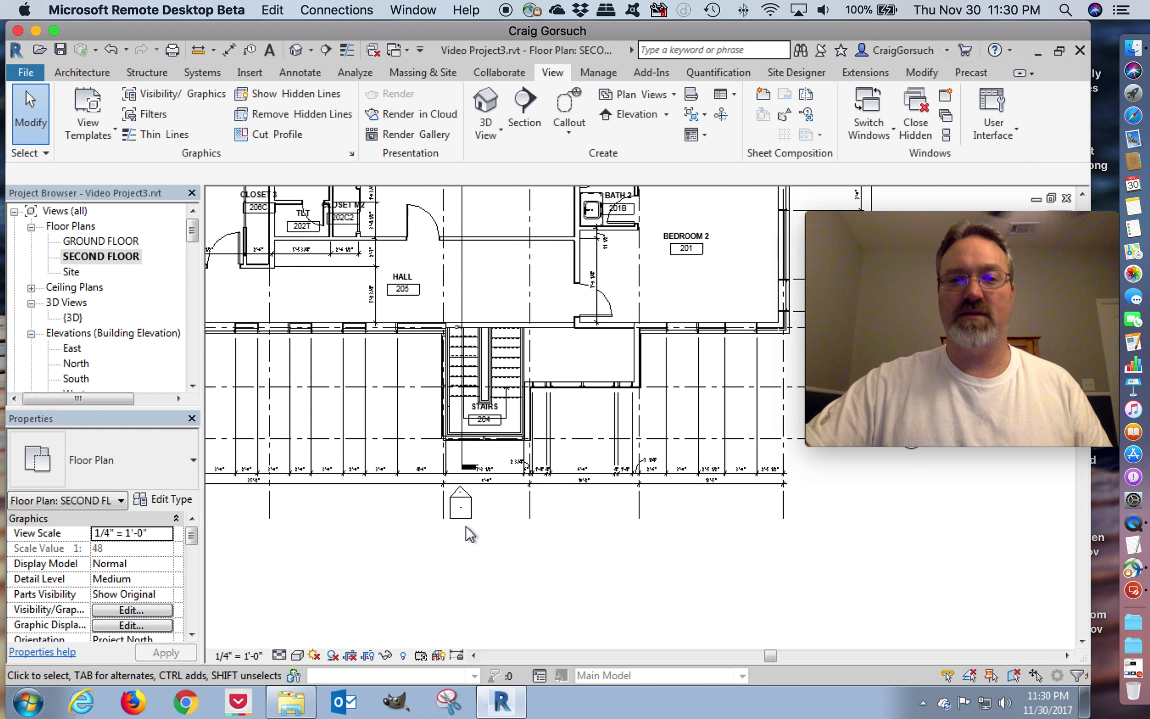
middle_click_drag(452, 225, 483, 387)
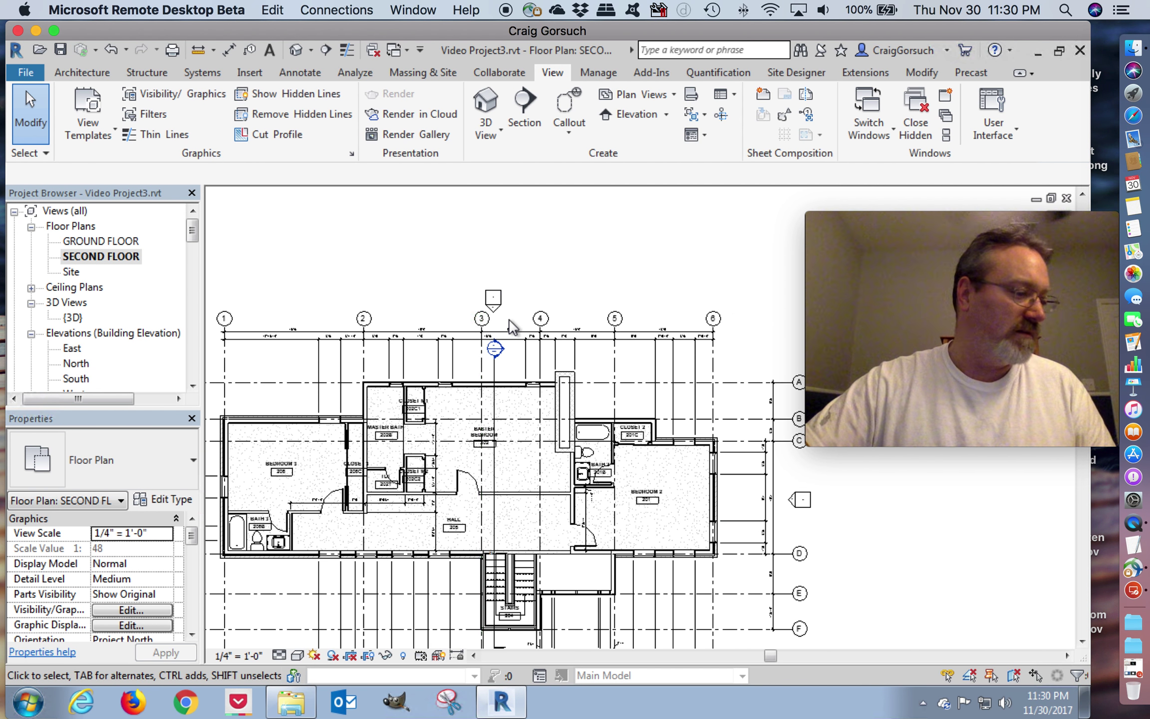
scroll(512, 327, "up", 3)
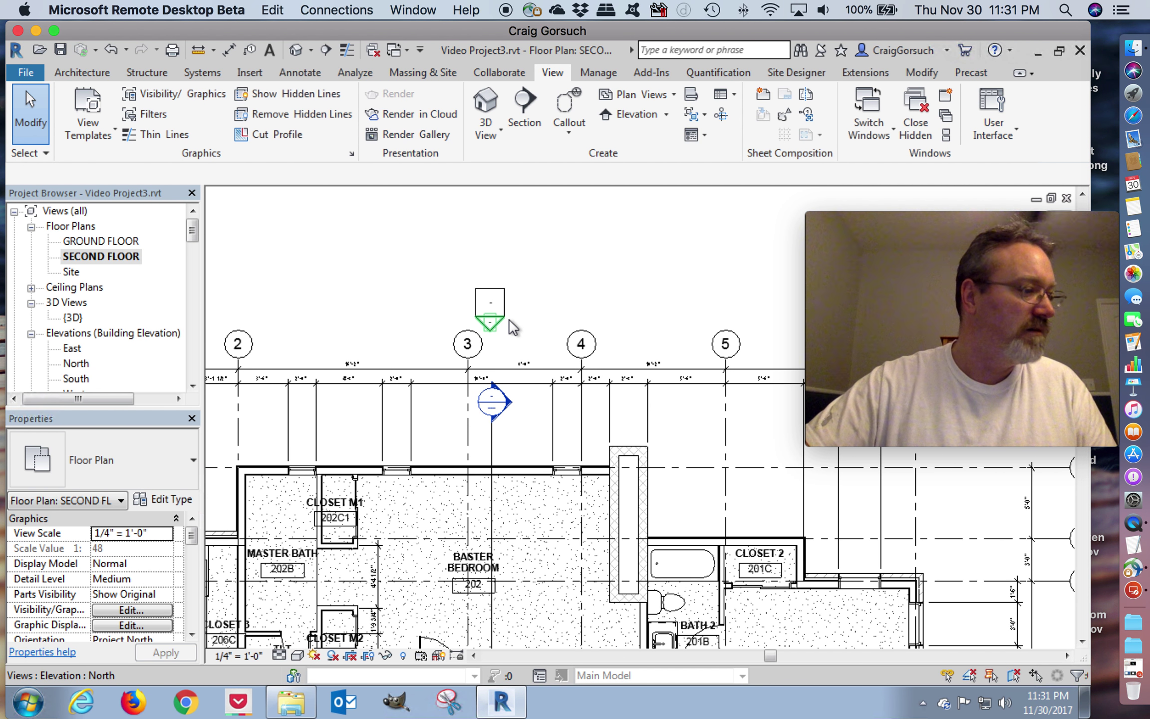
left_click(491, 302)
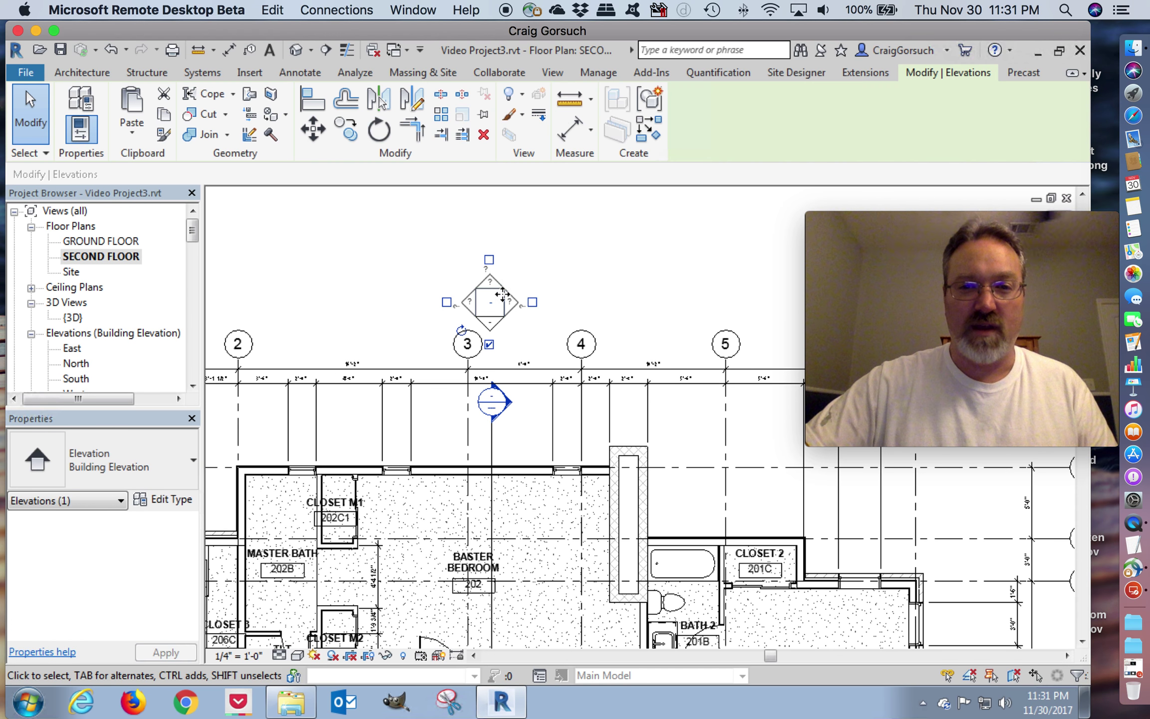
mouse_move(489, 303)
left_mouse_down()
mouse_move(442, 305)
mouse_move(439, 323)
left_mouse_up()
left_click(540, 277)
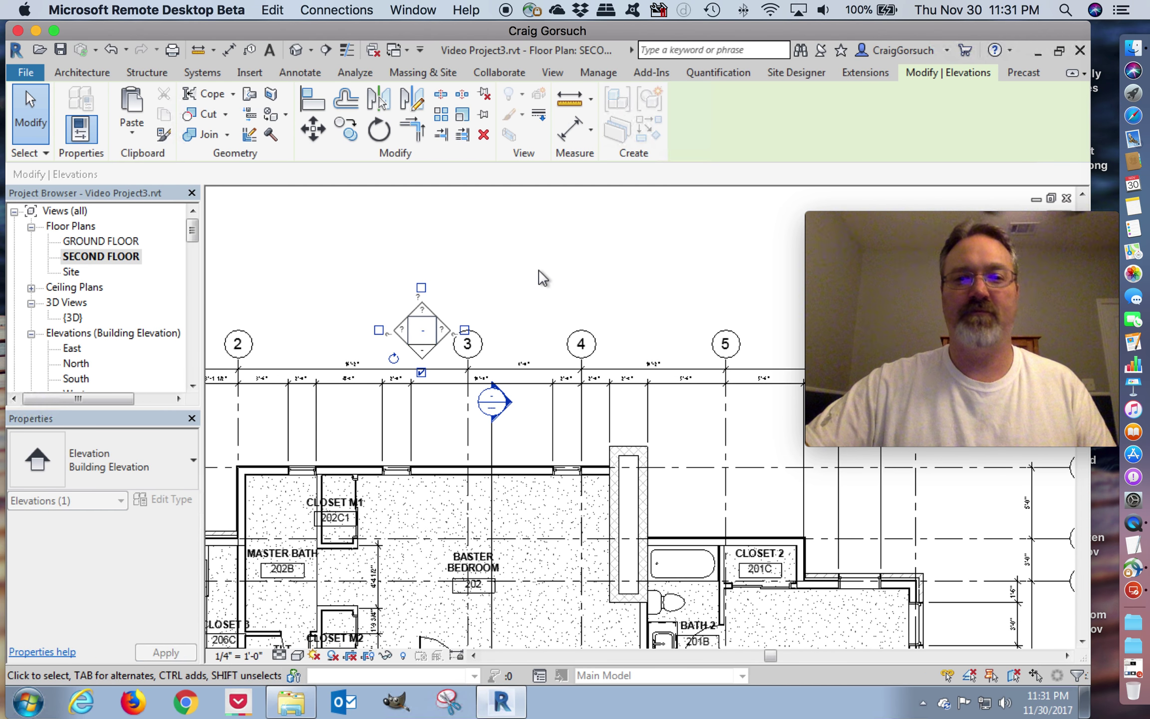
Step: Review the whole second floor plan, open the GROUND FLOOR plan and fit it in view to check its elevation markers
scroll(543, 277, "down", 5)
scroll(544, 269, "down", 3)
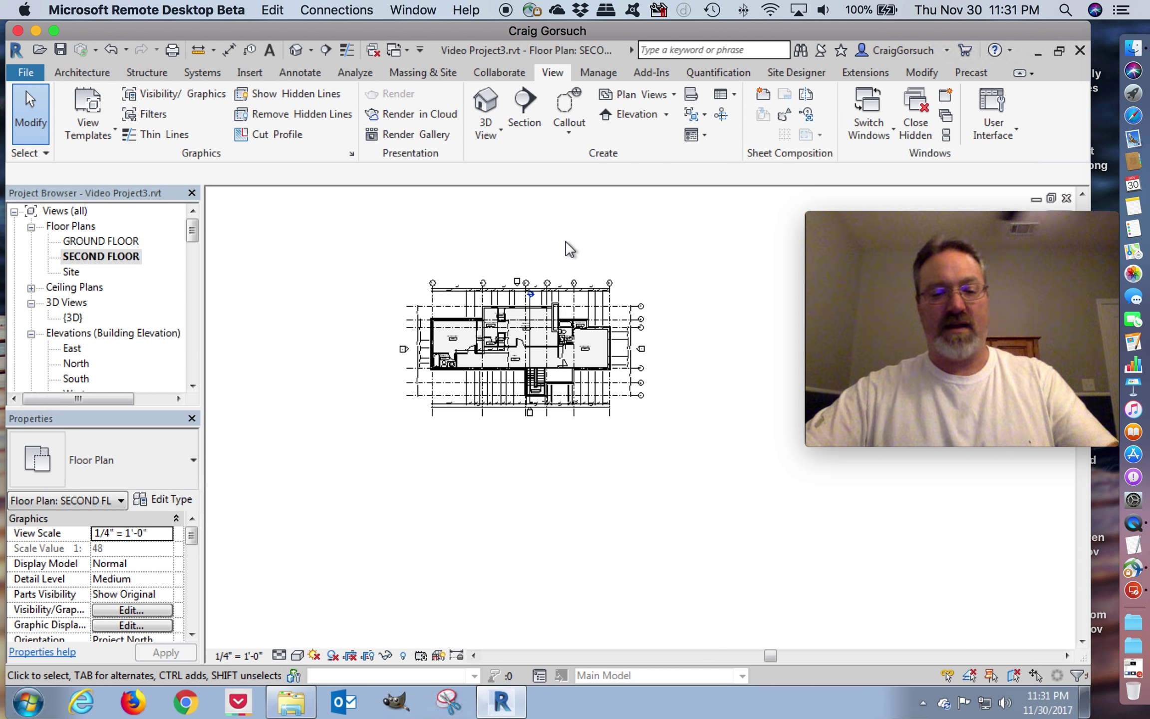
scroll(569, 248, "up", 5)
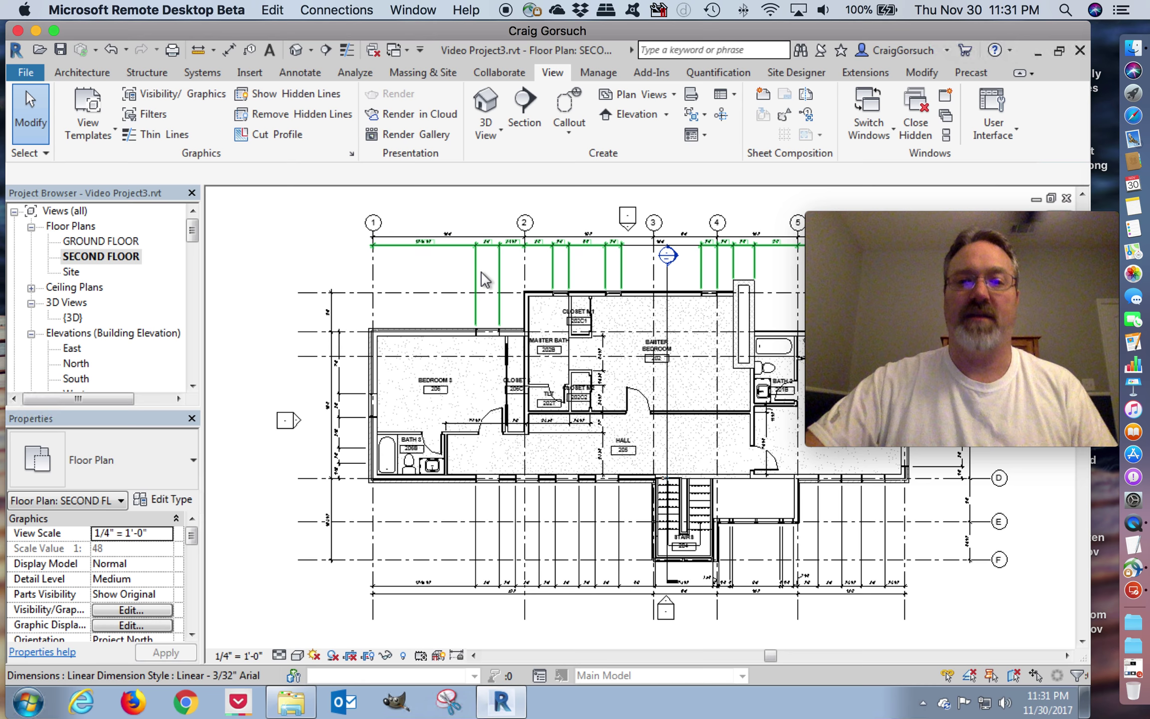
double_click(102, 242)
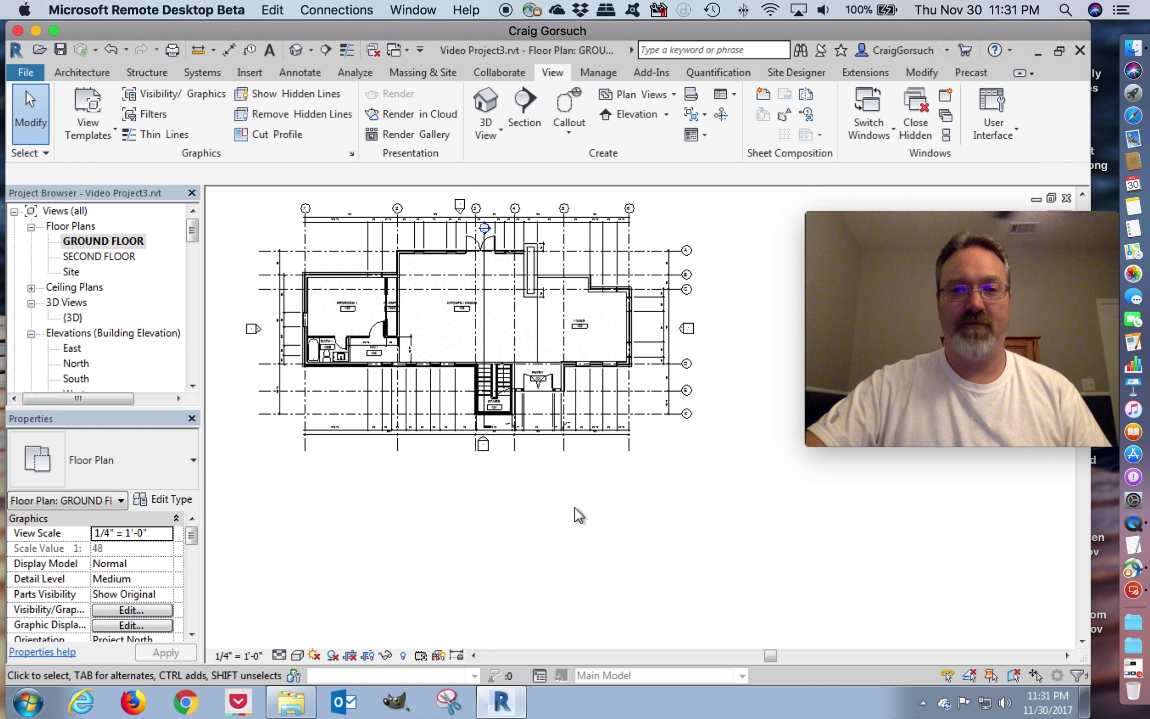
key("z")
key("f")
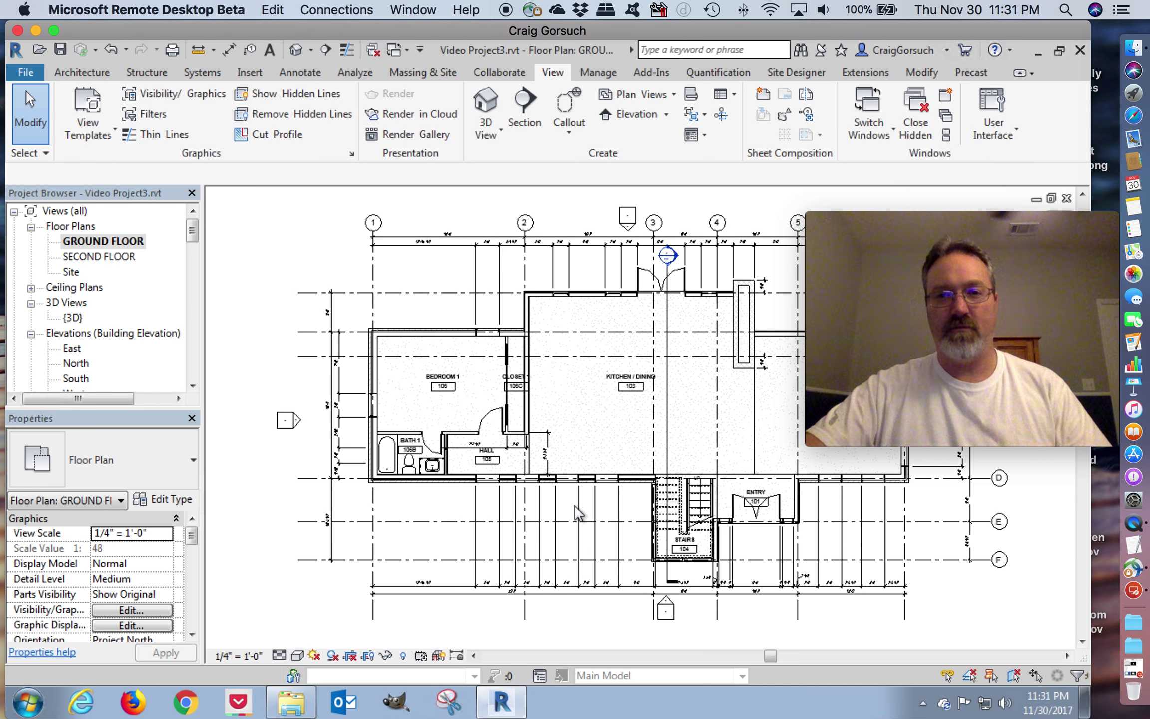